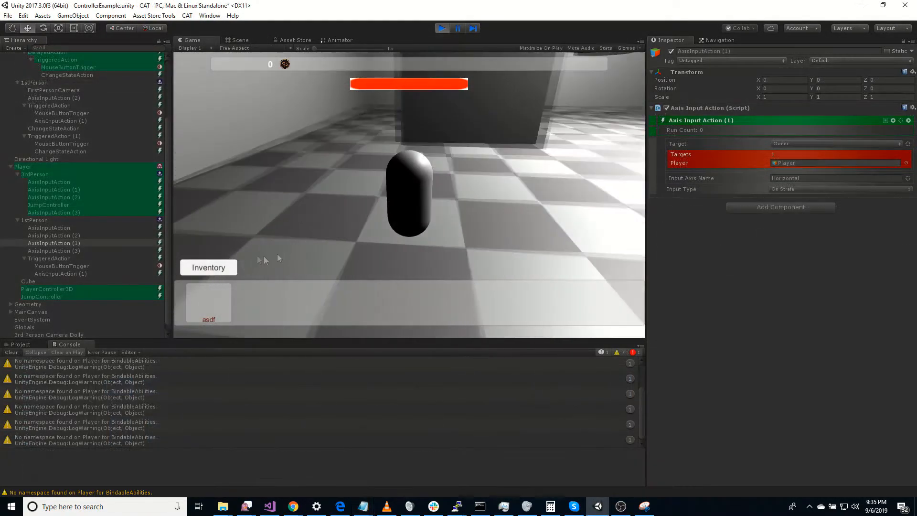
Step: Try out the example scene's player controller by switching to first person, turning the view, strafing and walking backward
left_click(331, 185)
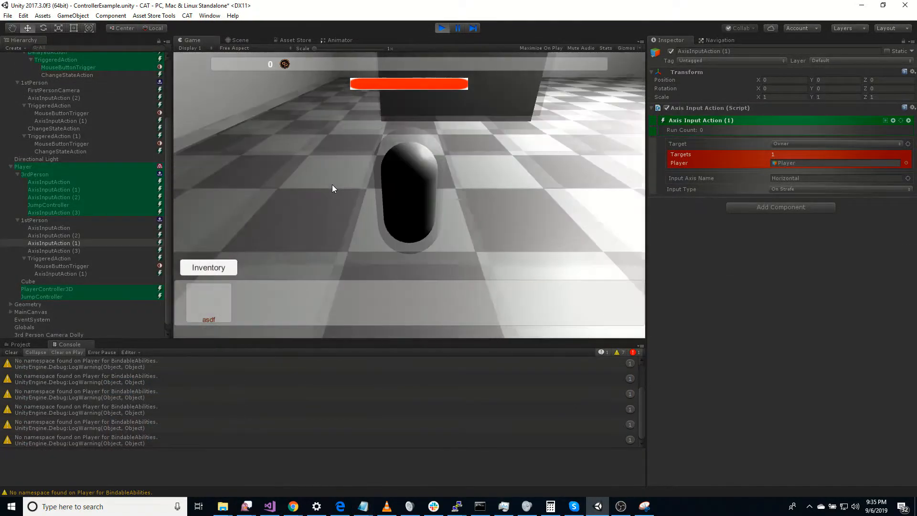
right_click_drag(359, 187, 553, 197)
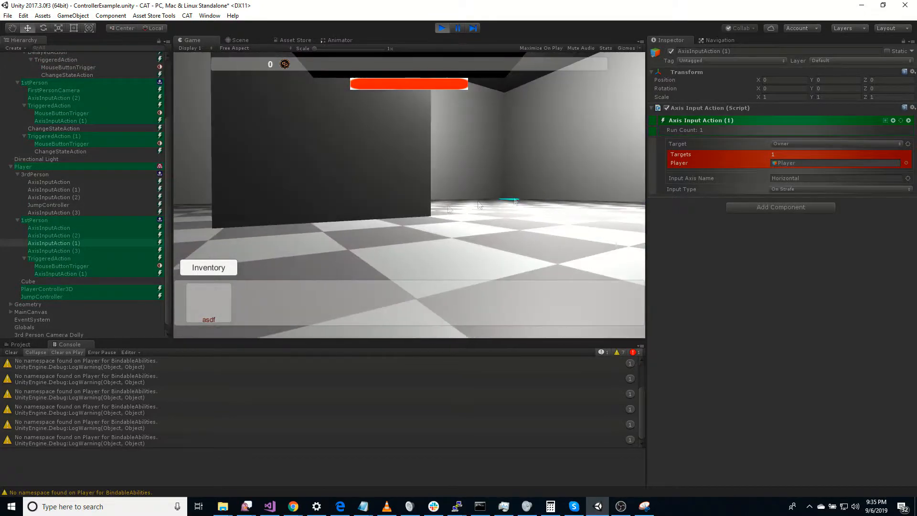
right_click_drag(344, 214, 475, 214)
right_click_drag(317, 194, 440, 205)
key("d")
key("a")
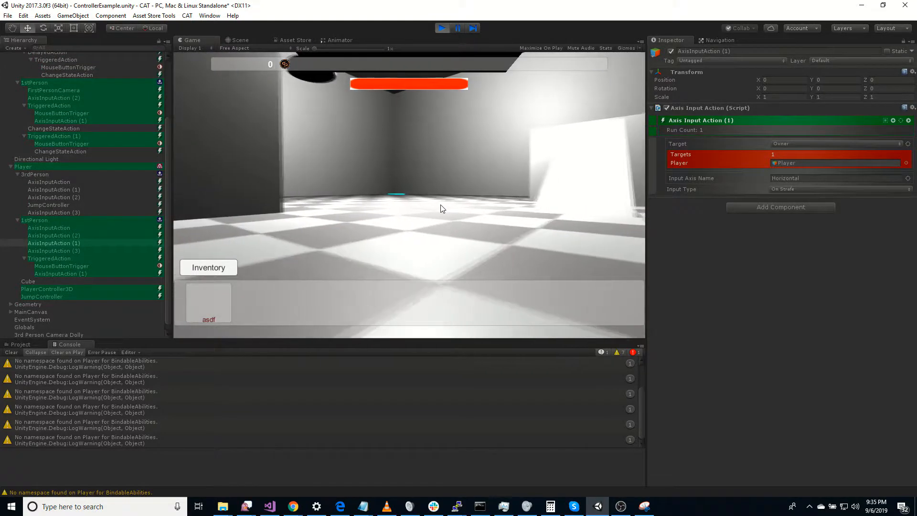
key("d")
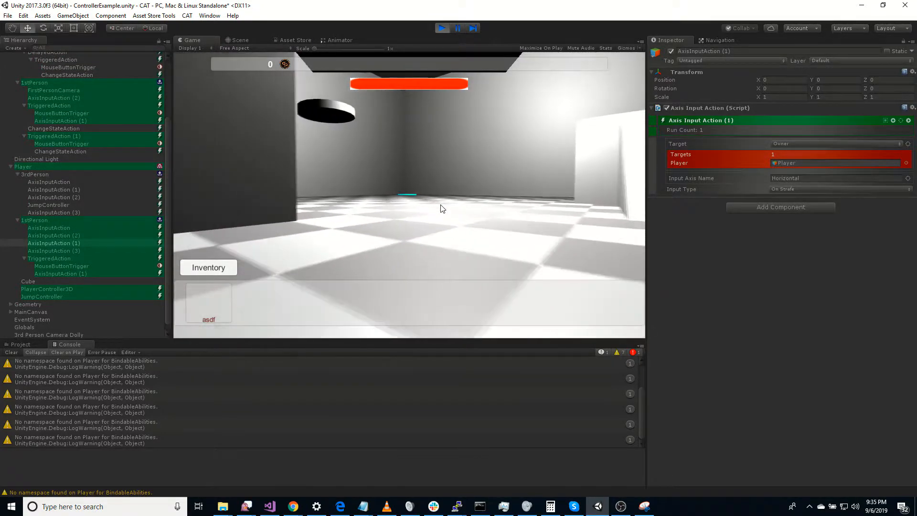
key("s")
right_click_drag(440, 205, 542, 210)
left_click(542, 210)
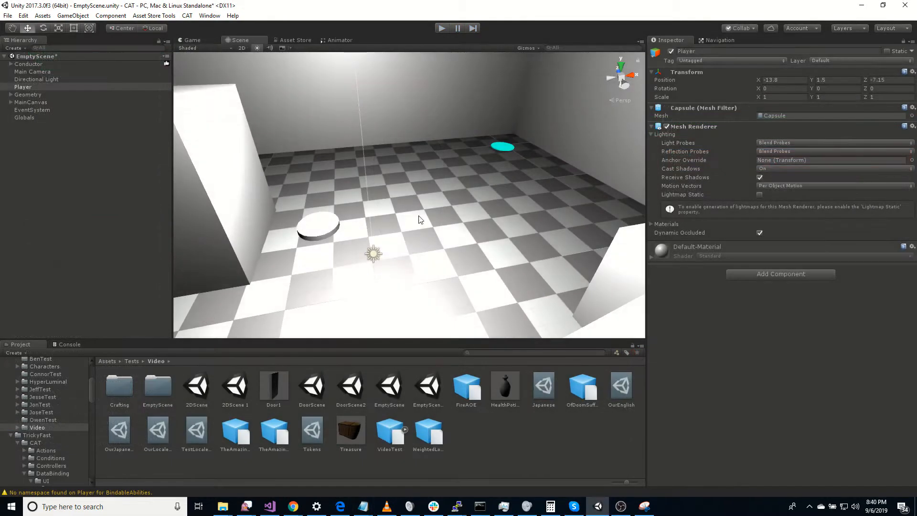
Step: Add a State Machine component to the Player capsule in EmptyScene
right_click_drag(430, 218, 44, 78)
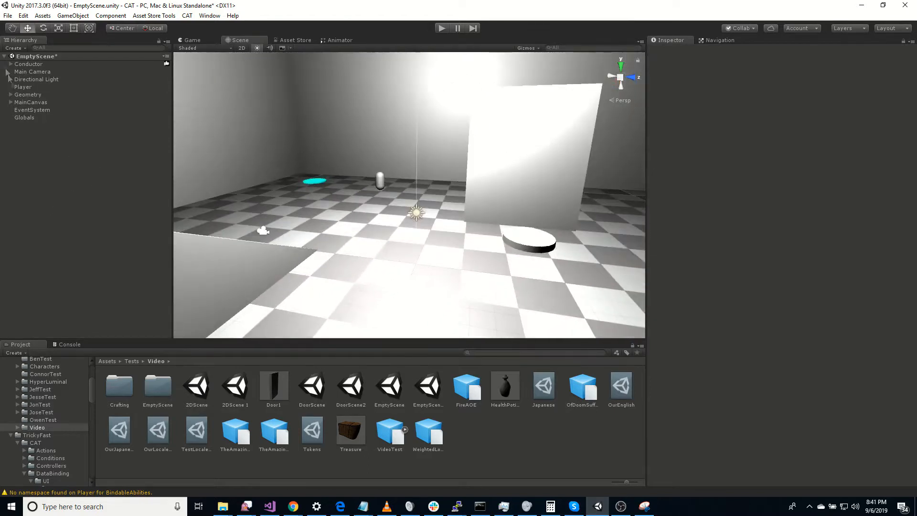
left_click(43, 73)
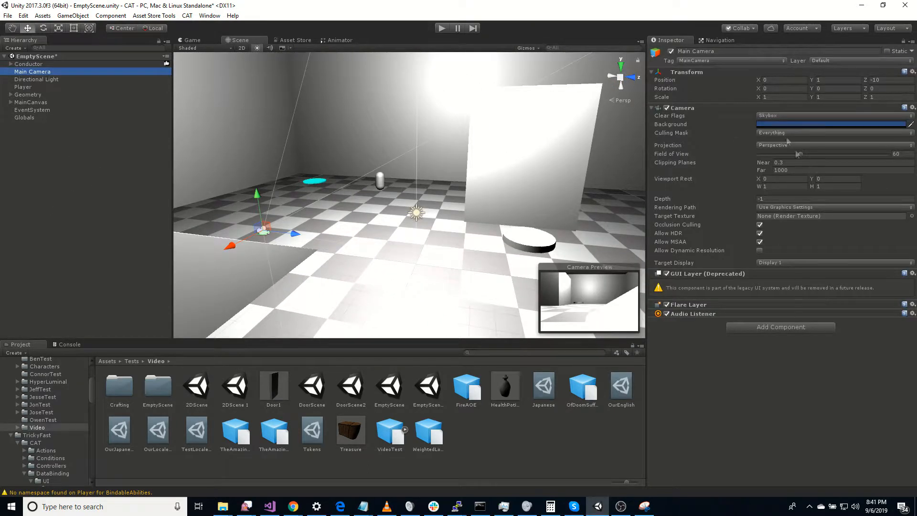
left_click(29, 87)
right_click_drag(356, 263, 580, 273)
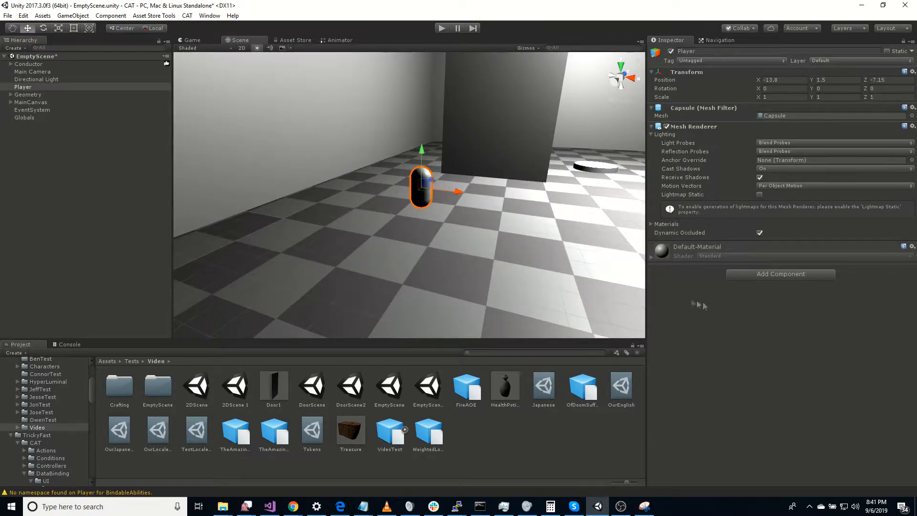
left_click(781, 274)
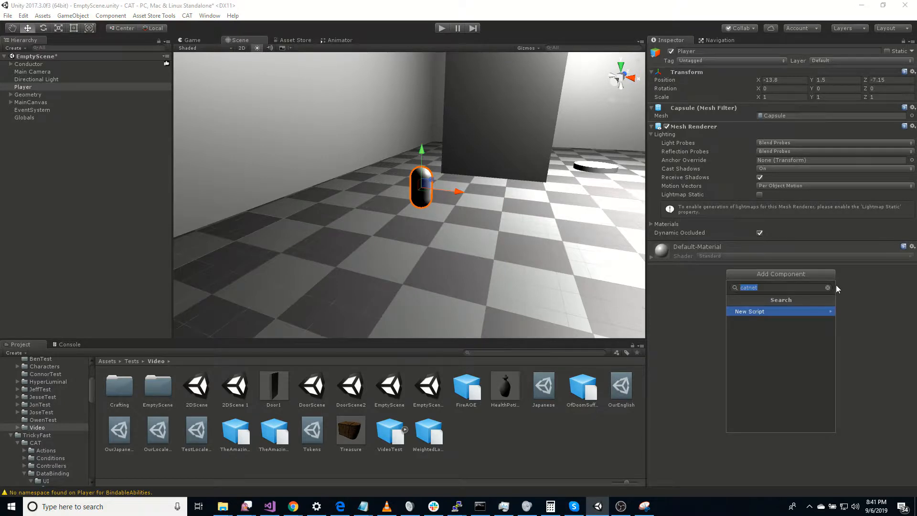
key("Down")
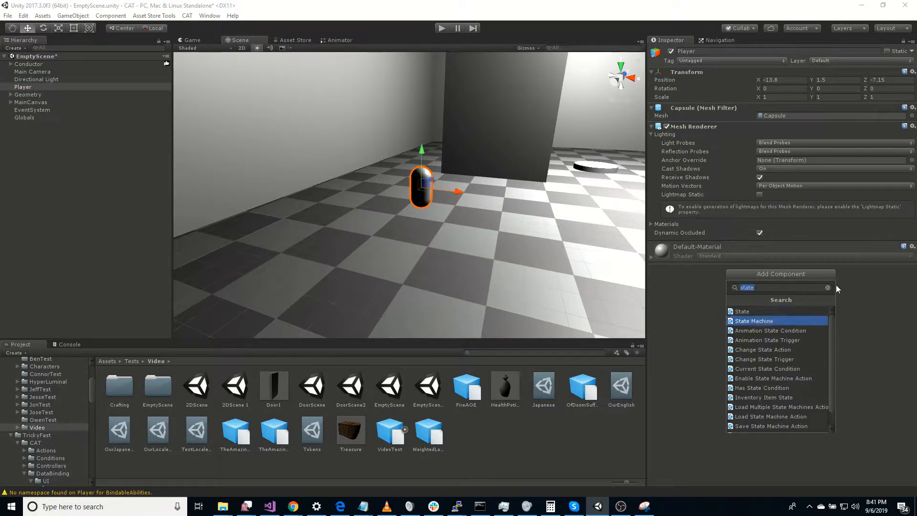
key("Return")
Step: Add a Rigidbody component to the Player
left_click(778, 329)
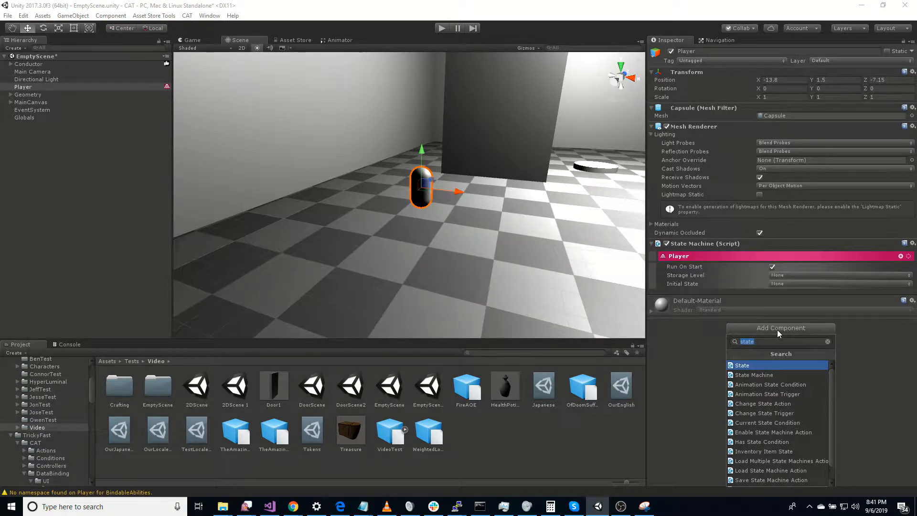
type("rig")
key("Return")
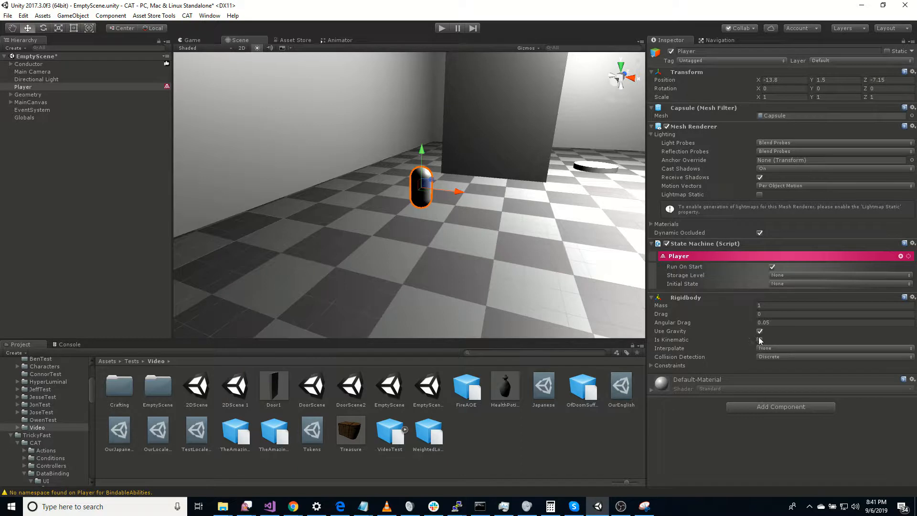
left_click(31, 86)
right_click(30, 86)
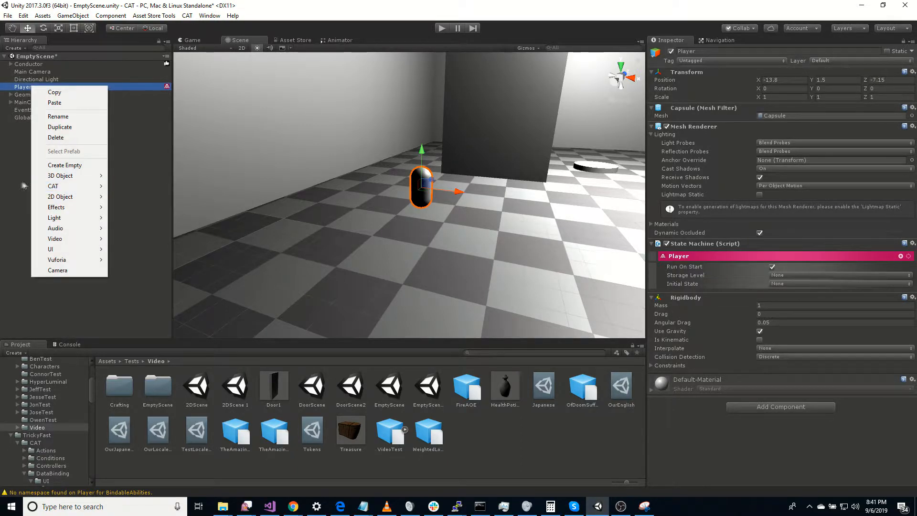
left_click(14, 170)
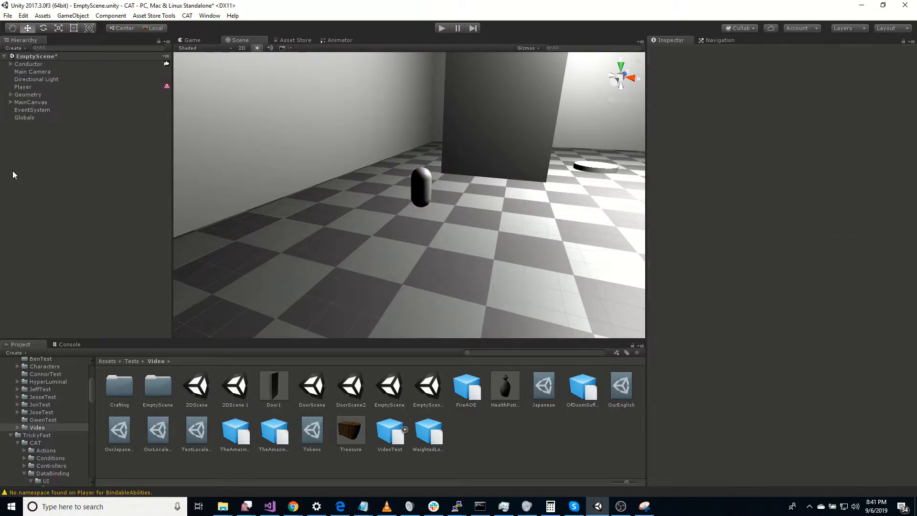
Step: Add a Player Controller Physics 3D action to the Player's state machine
left_click(34, 87)
left_click(900, 256)
type("cont")
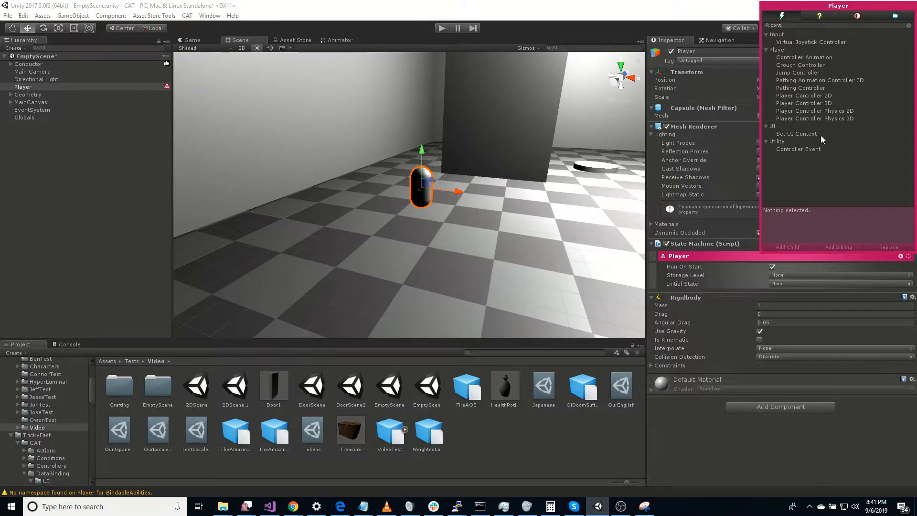
double_click(796, 118)
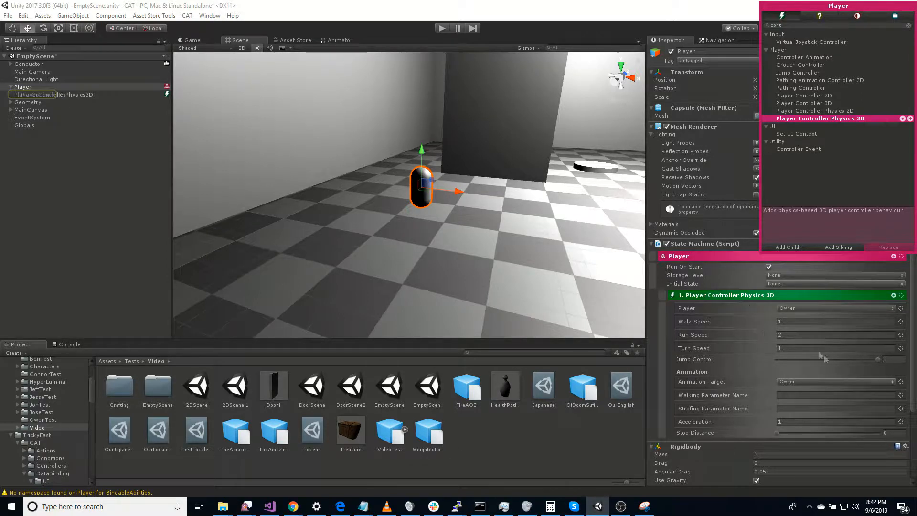
left_click(654, 357)
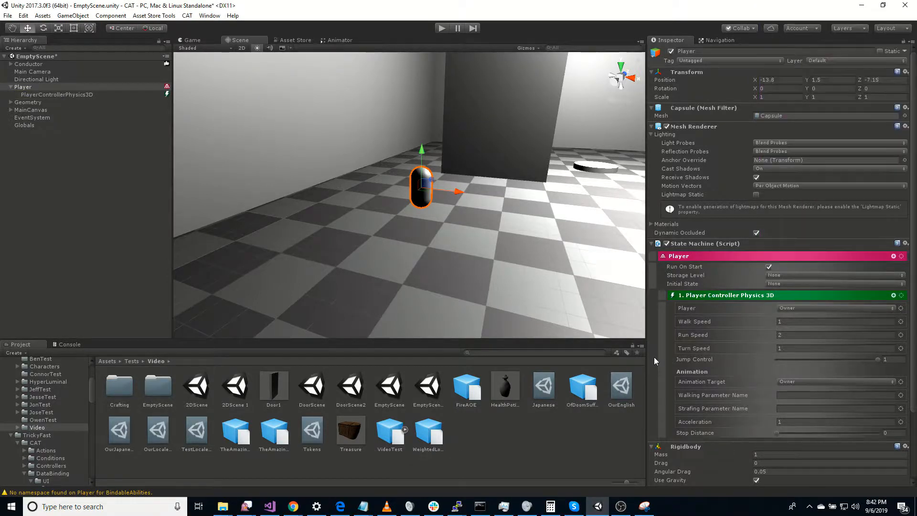
Step: Set the Player Controller Physics 3D walk speed to 5 and run speed to 10
left_click(734, 321)
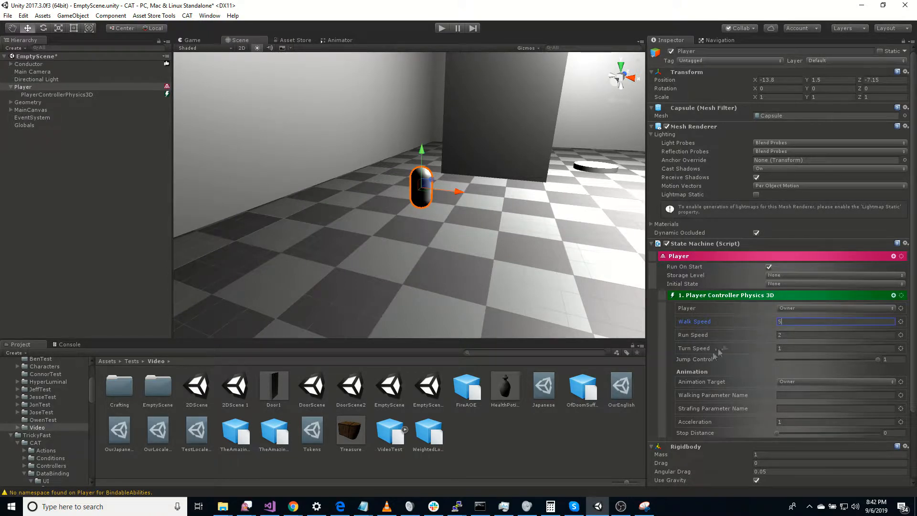
left_click(730, 330)
type("10")
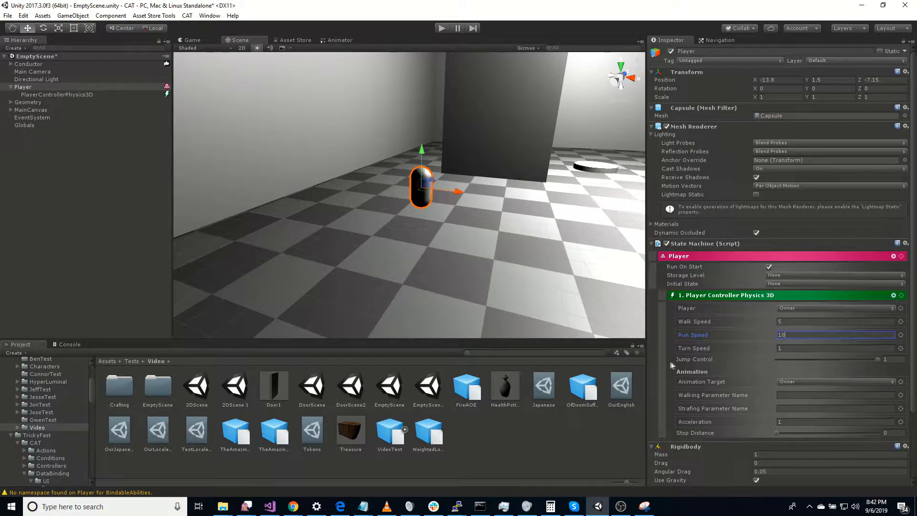
Step: Add an Axis Input action to the Player's state machine
scroll(670, 361, "down", 3)
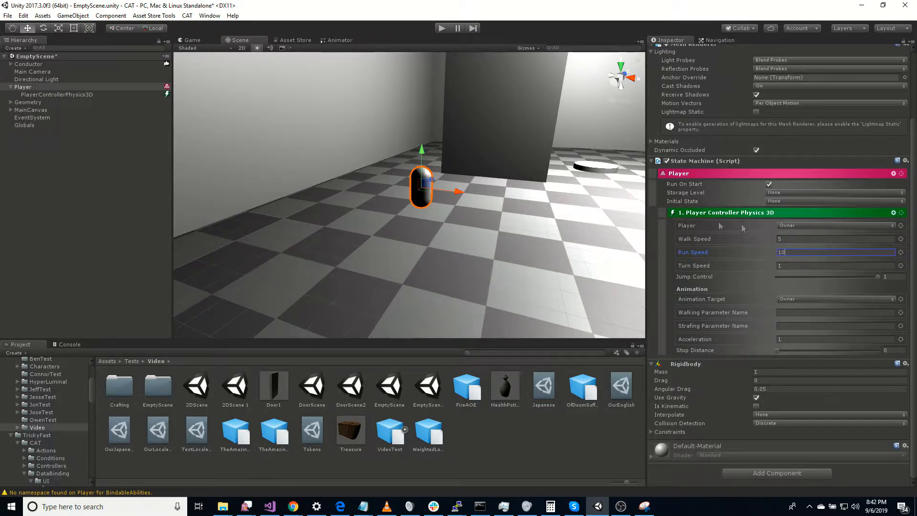
left_click(894, 174)
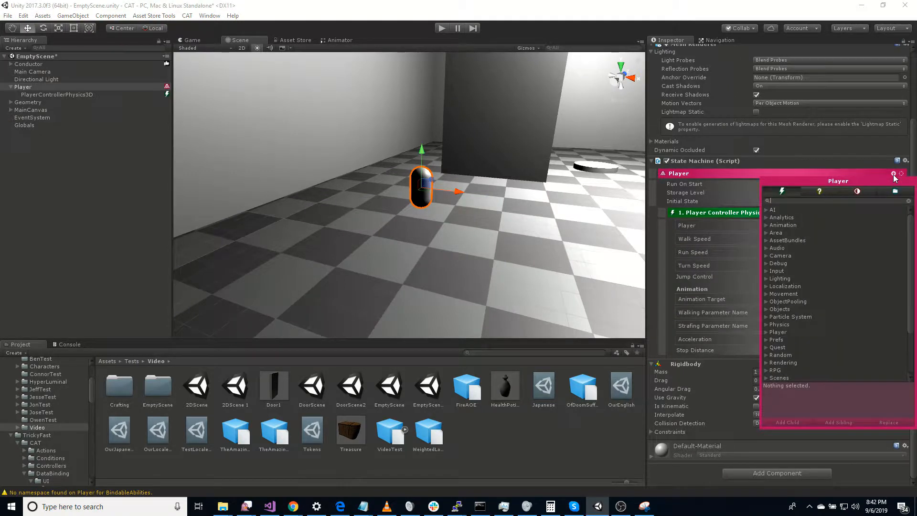
type("axi")
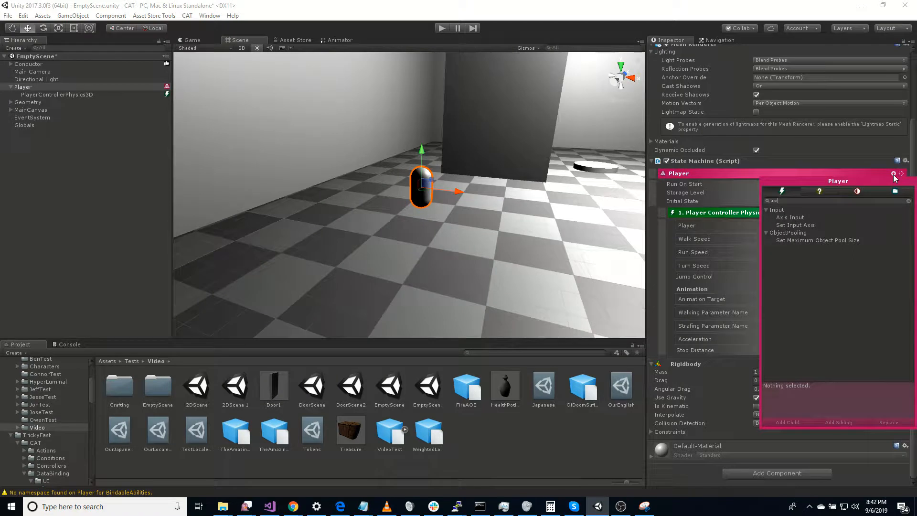
double_click(791, 218)
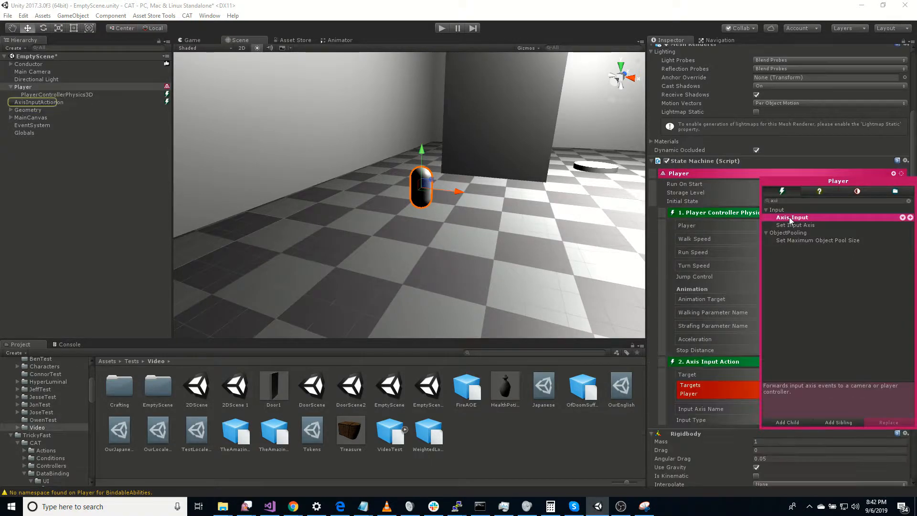
left_click(654, 386)
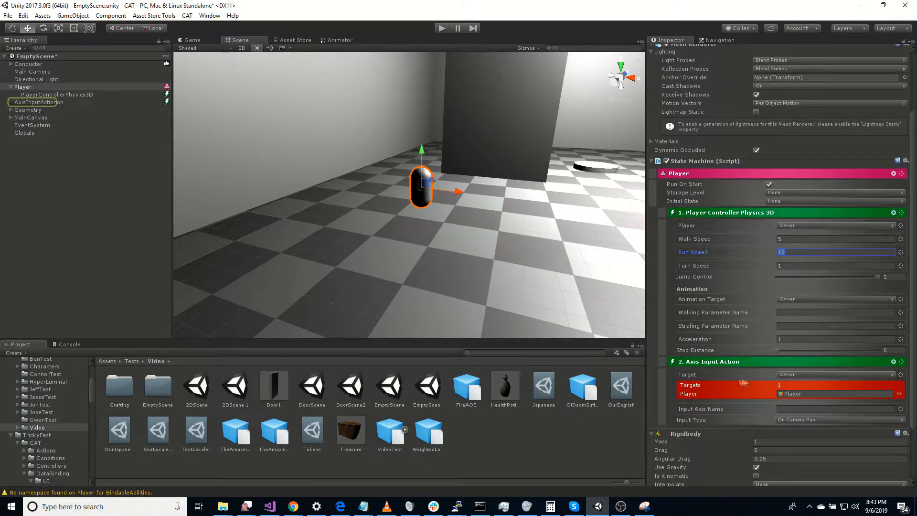
Step: Set the Axis Input action's input axis name to Vertical and its input type to On Walk
scroll(724, 359, "down", 3)
left_click(793, 352)
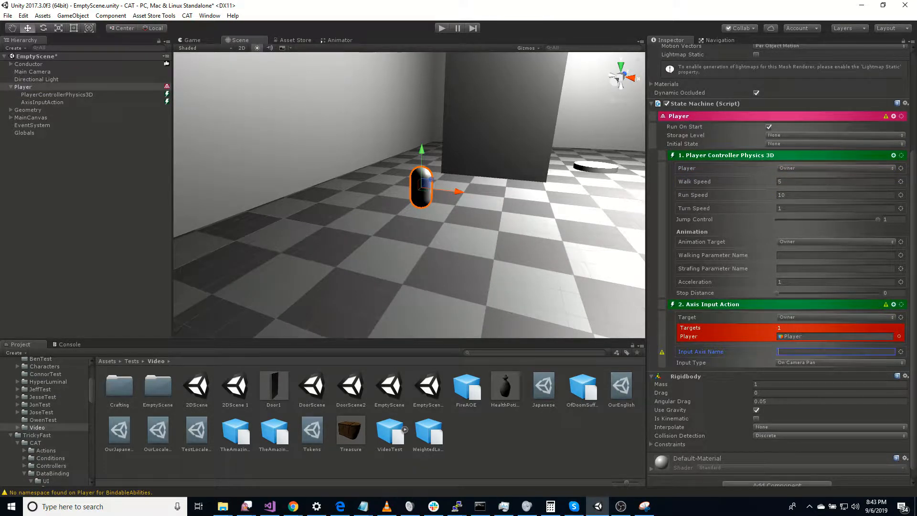
key("alt+Tab")
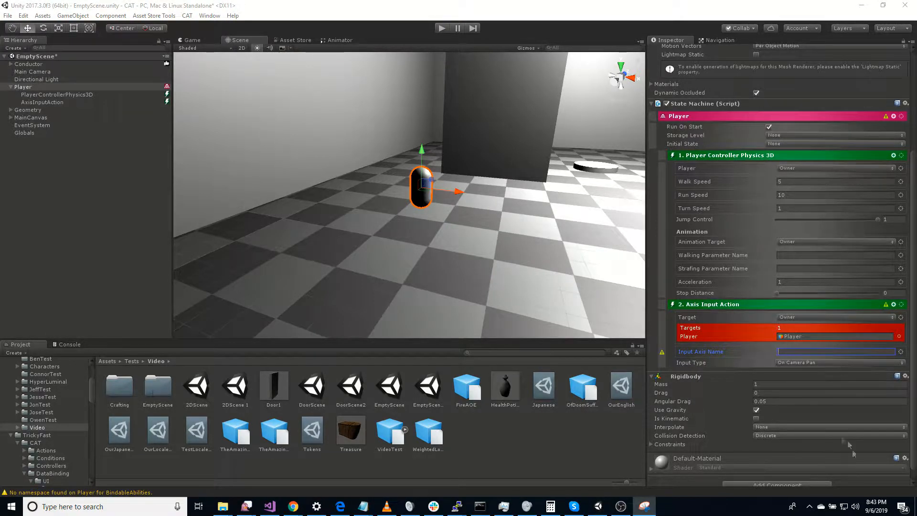
left_click(803, 351)
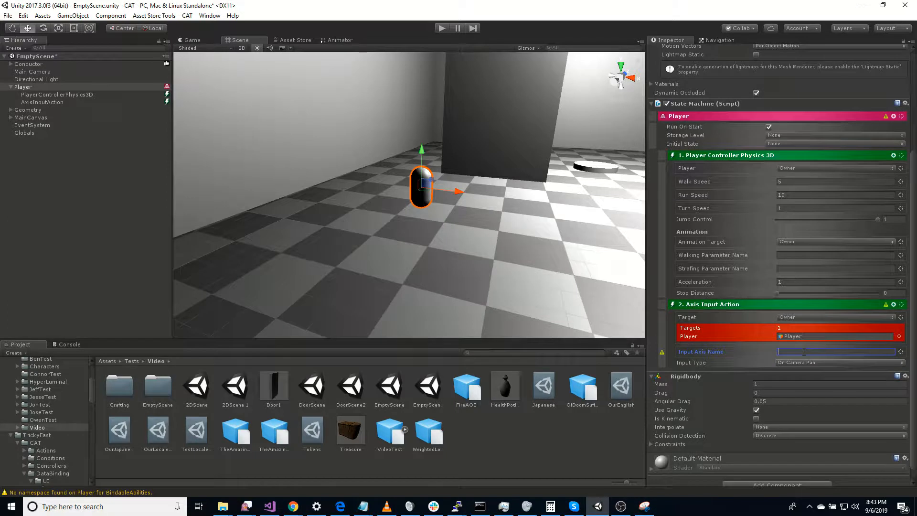
type("Vertical")
left_click(817, 363)
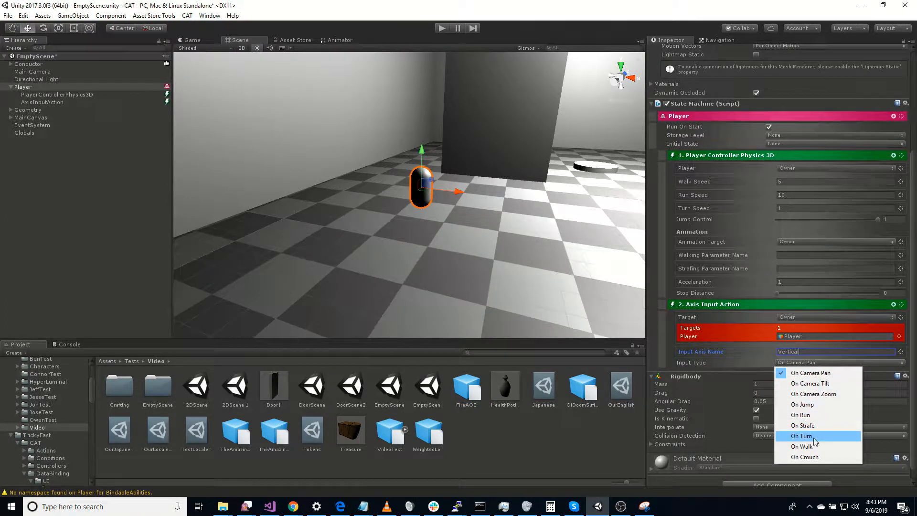
left_click(812, 446)
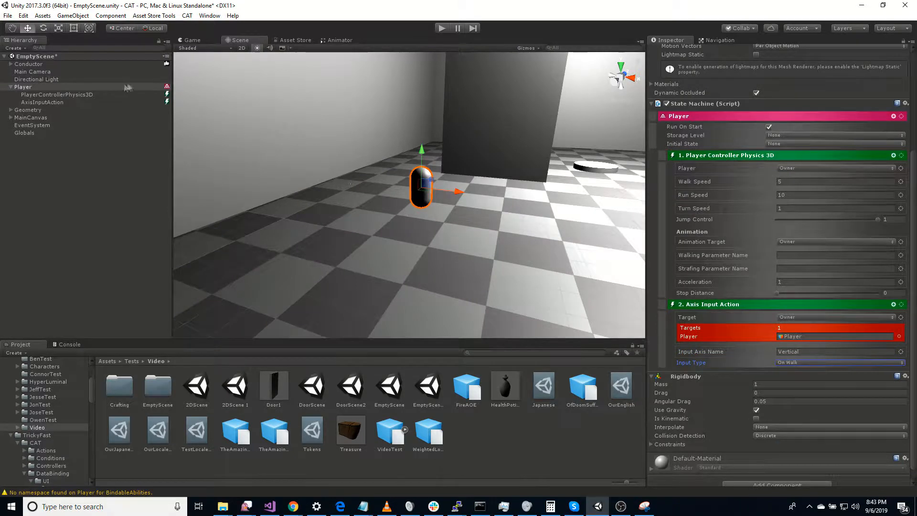
Step: Move the Main Camera behind and slightly above the Player, to about X -11.99, Y 2.28, Z -15.01
left_click(198, 37)
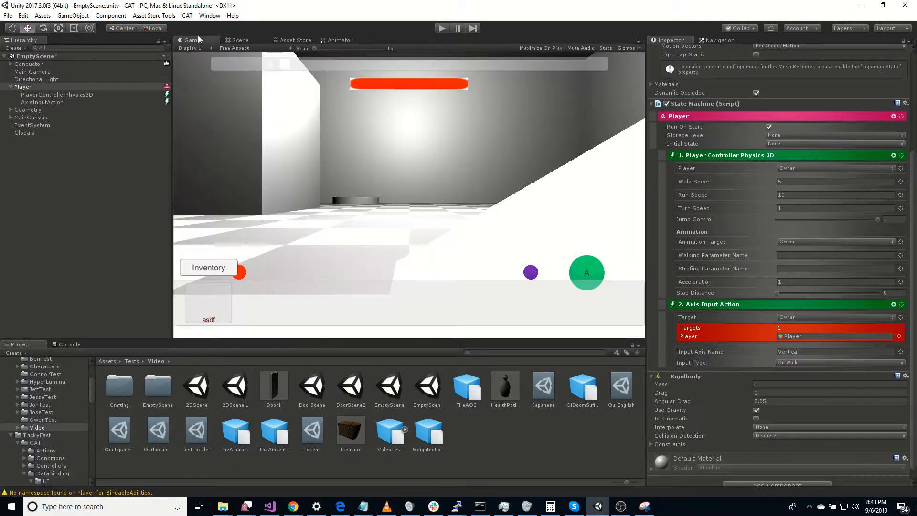
left_click(36, 72)
left_click(242, 42)
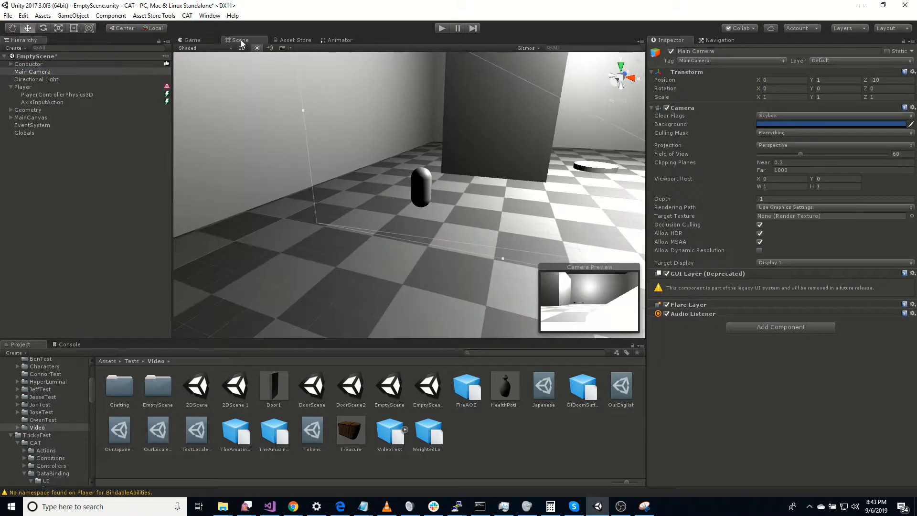
right_click_drag(540, 212, 596, 223)
key("d")
left_click_drag(591, 218, 327, 224)
right_click_drag(328, 225, 253, 229)
left_click_drag(361, 175, 280, 197)
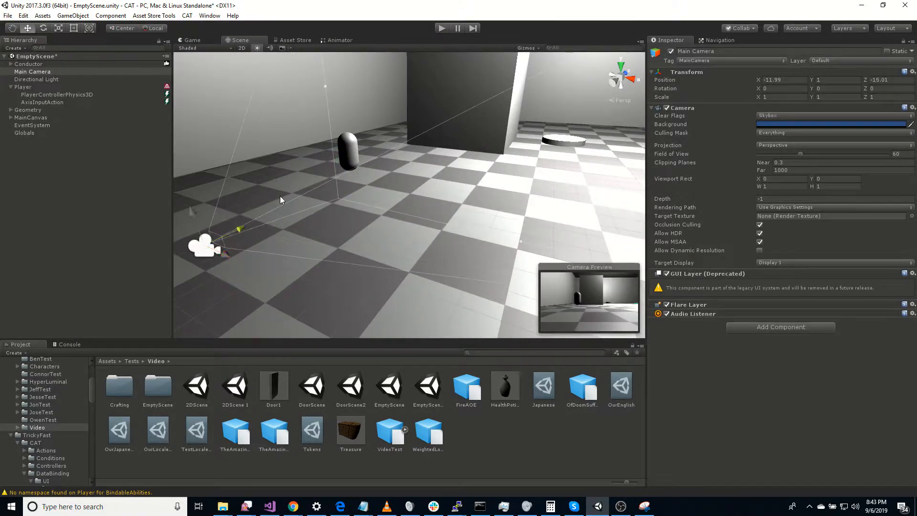
left_click_drag(193, 211, 186, 165)
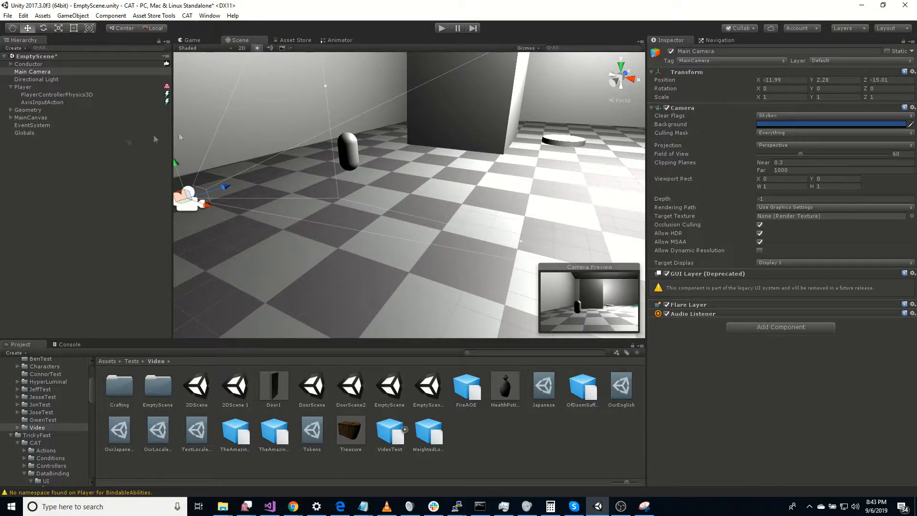
Step: Check the Axis Input action's settings and run the scene to test the Player's walking
left_click(44, 101)
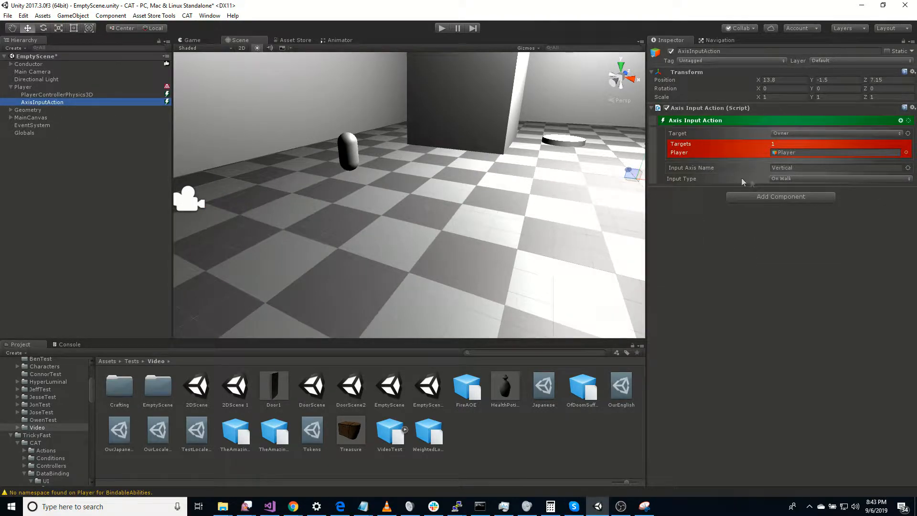
left_click(438, 28)
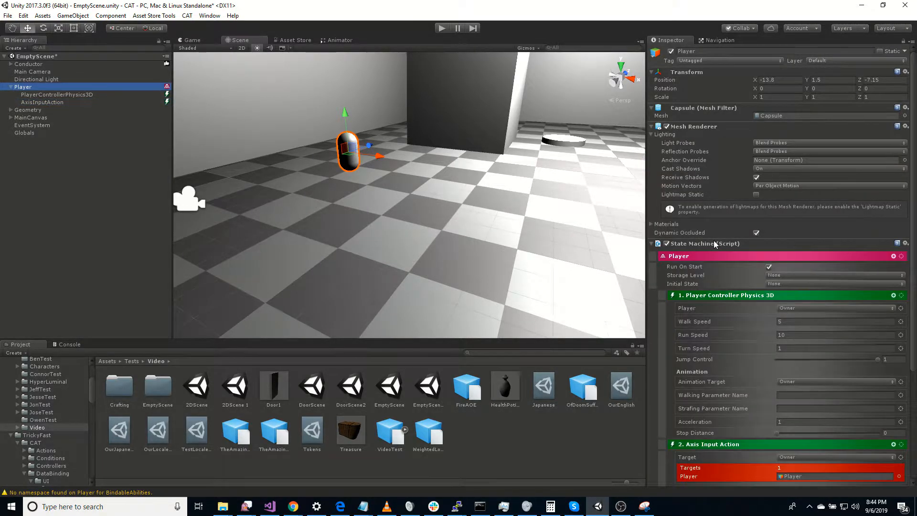
Step: Add a Capsule Collider component to the Player
scroll(713, 239, "down", 5)
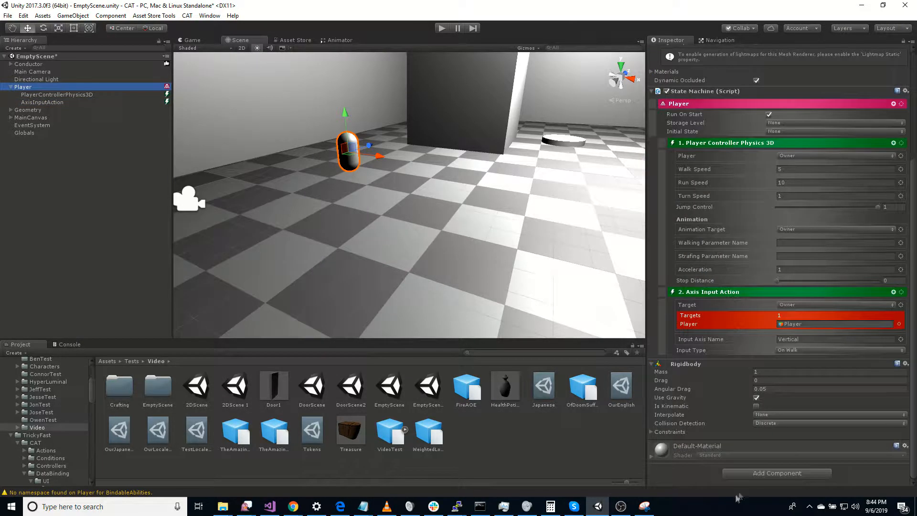
left_click(767, 473)
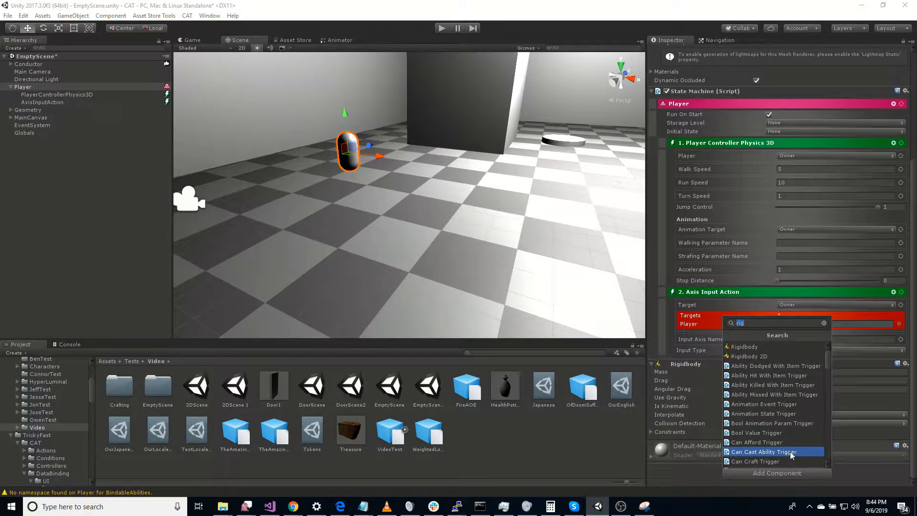
type("capsu")
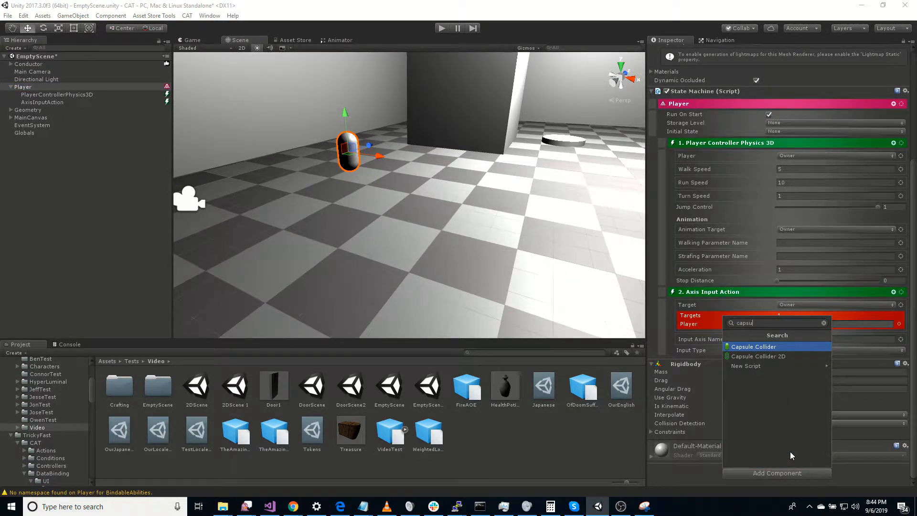
key("Return")
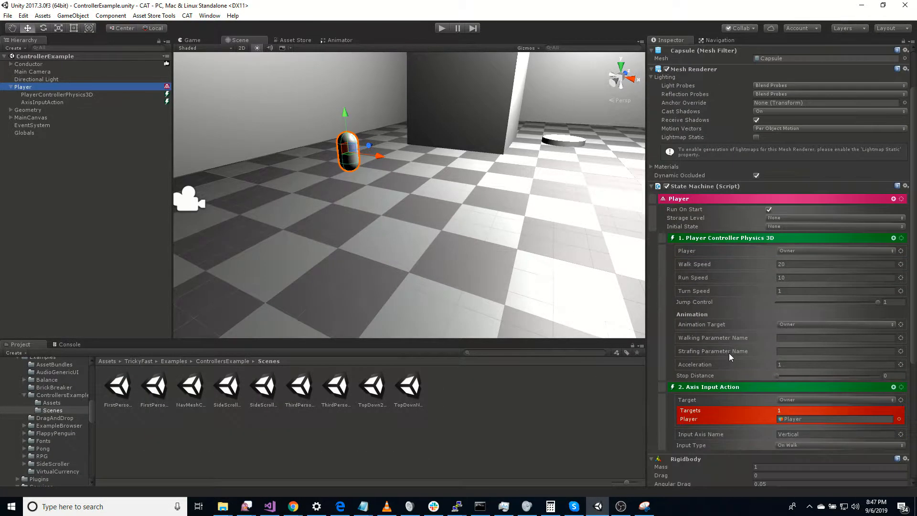
Step: Freeze the rotation of the Player's Rigidbody on the X, Y and Z axes
scroll(729, 352, "up", 2)
scroll(723, 353, "down", 8)
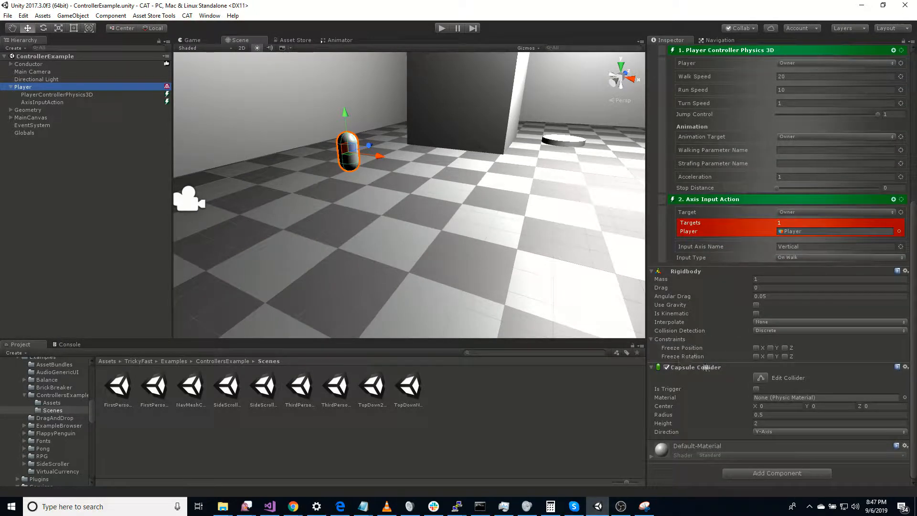
left_click(756, 356)
left_click(770, 357)
left_click(784, 357)
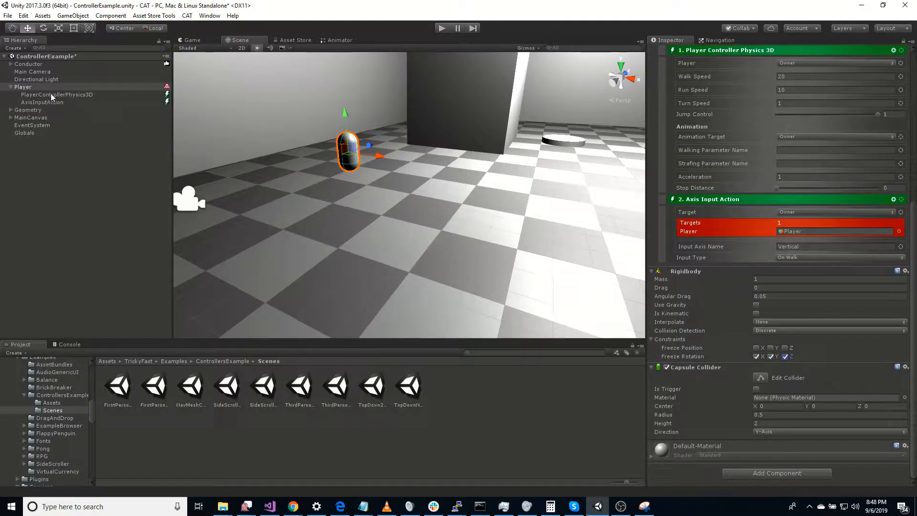
Step: Set PlayerControllerPhysics3D's walk speed to 10, run speed to 20 and acceleration to 30
left_click(53, 95)
left_click(775, 147)
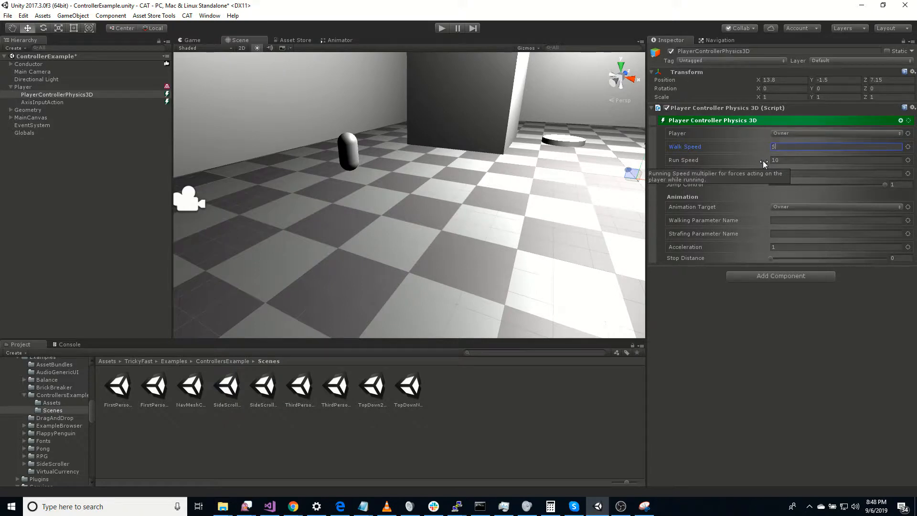
type("5")
left_click(726, 368)
left_click(775, 147)
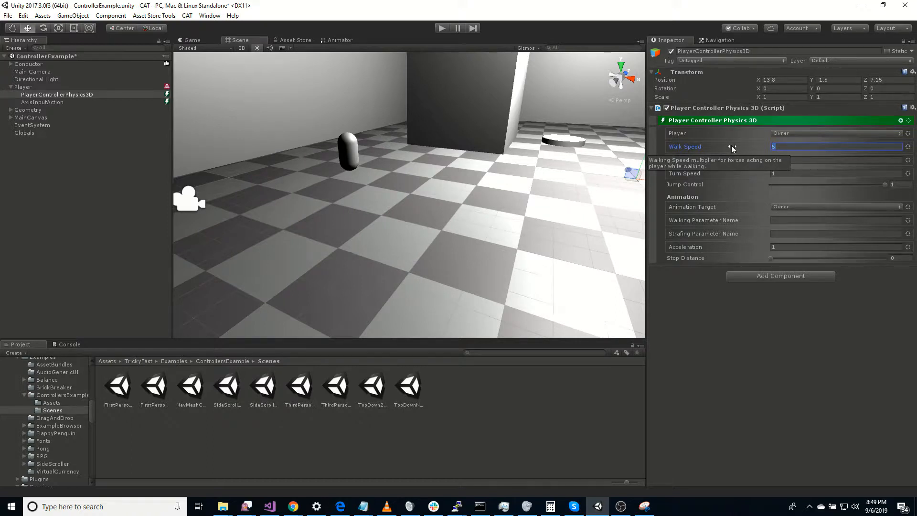
key("Tab")
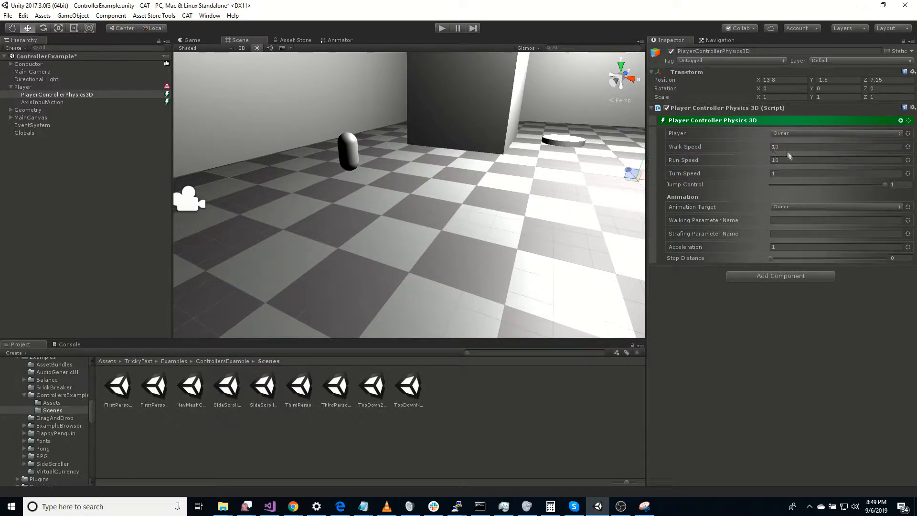
type("20")
left_click(774, 247)
type("30")
key("Return")
Step: Run the scene and test walking the Player forward and backward
left_click(442, 28)
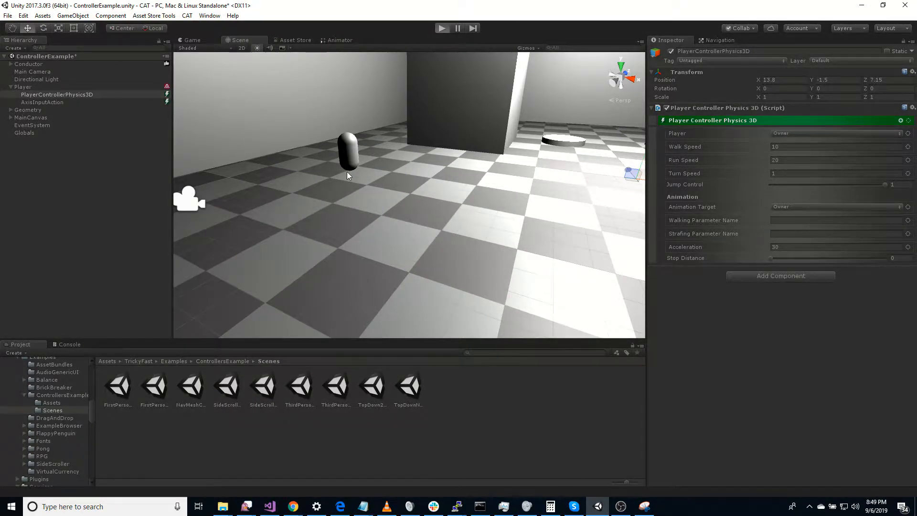
key("w")
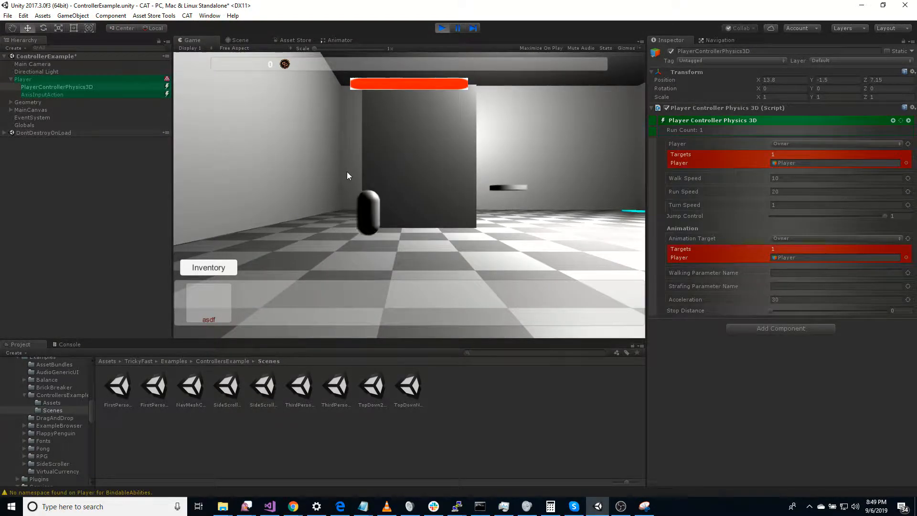
key("s")
key("w")
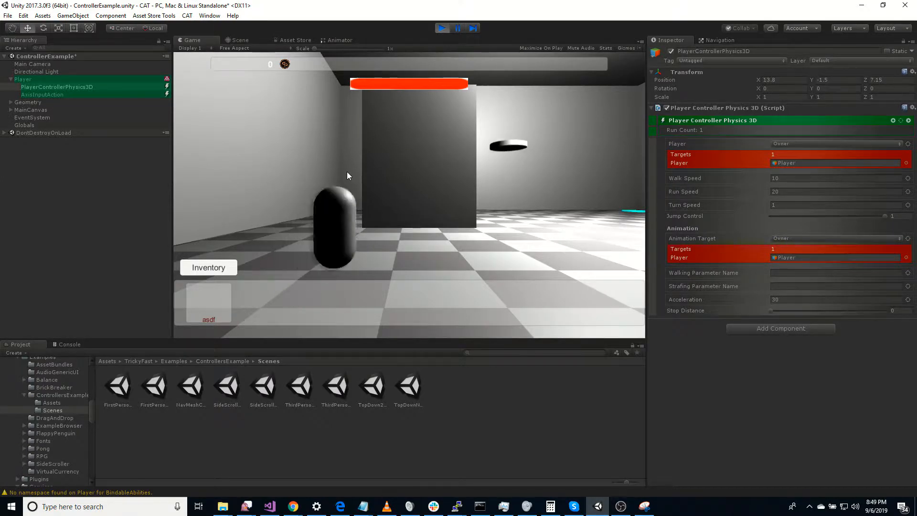
key("s")
key("w")
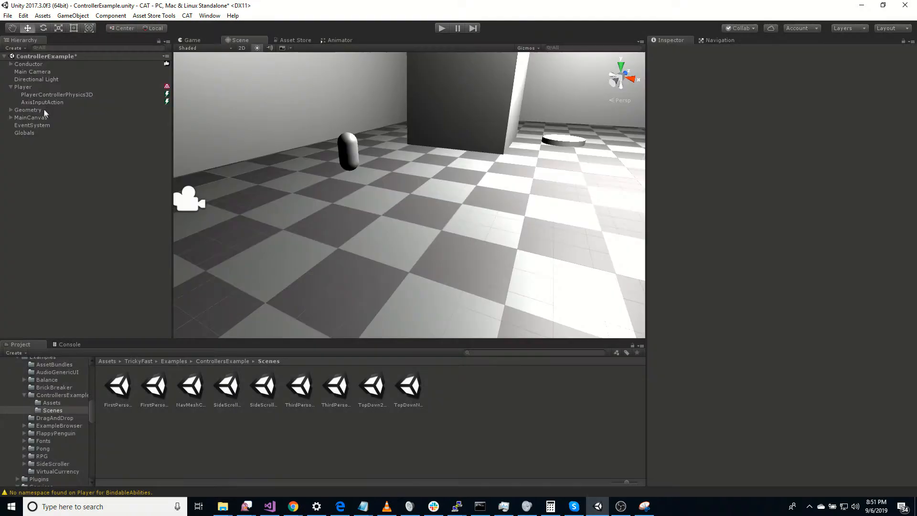
Step: Duplicate the Player's AxisInputAction and set the copy's input axis name to Horizontal and its input type to On Turn
left_click(47, 102)
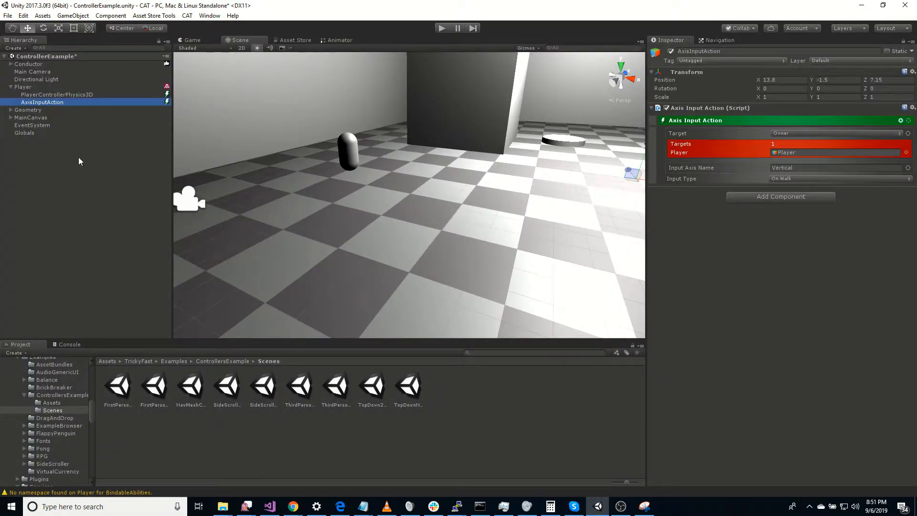
key("ctrl+d")
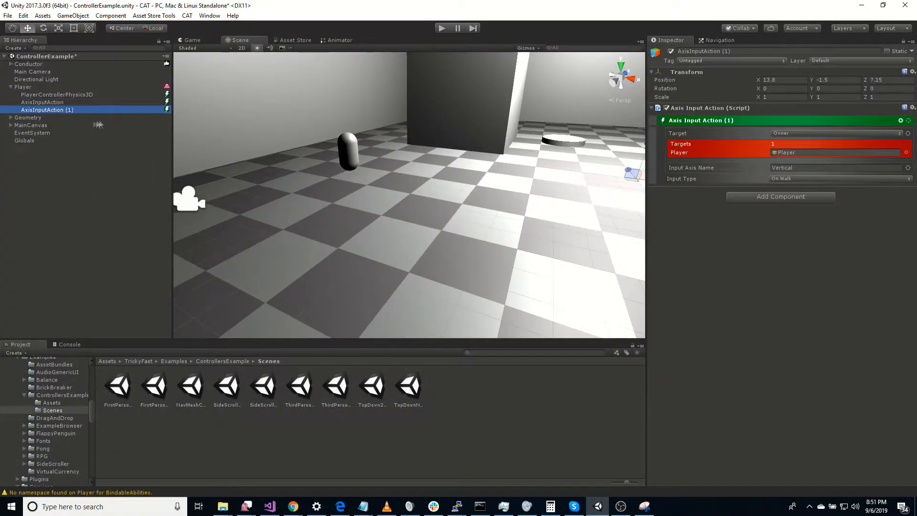
left_click(814, 169)
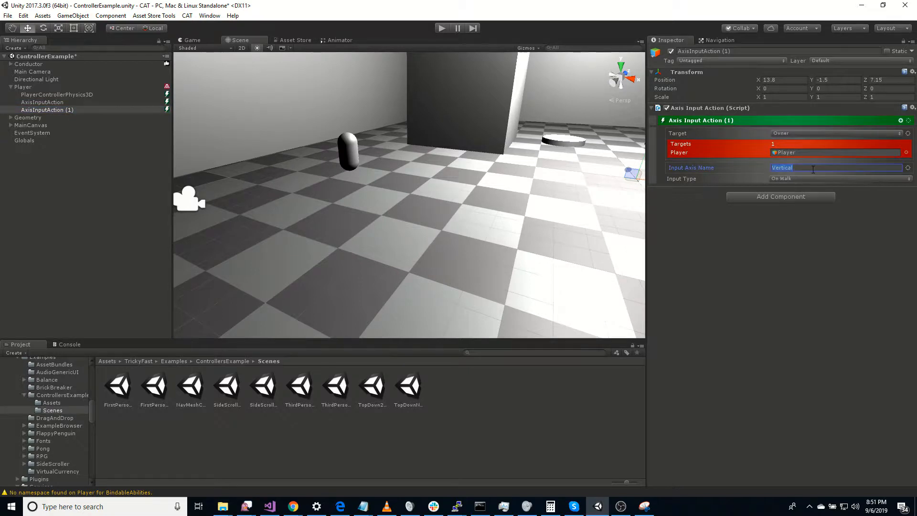
type("Ho")
left_click(818, 180)
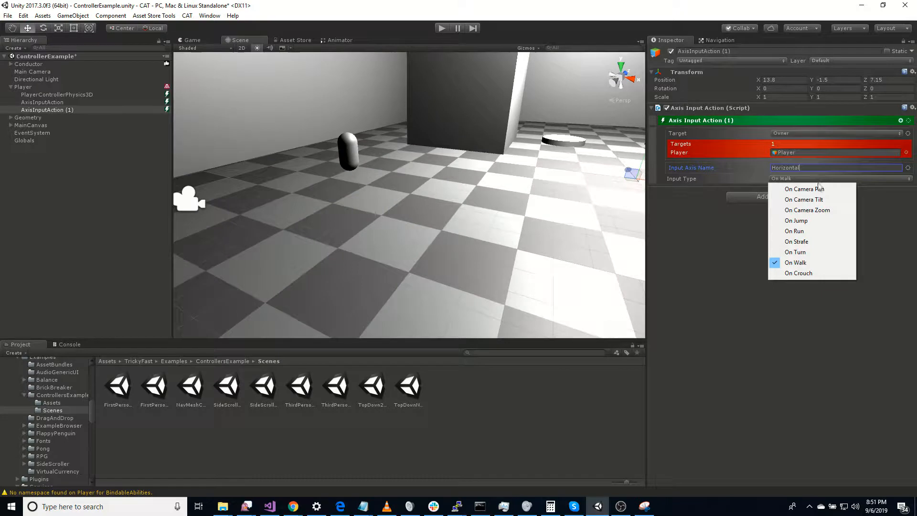
left_click(819, 252)
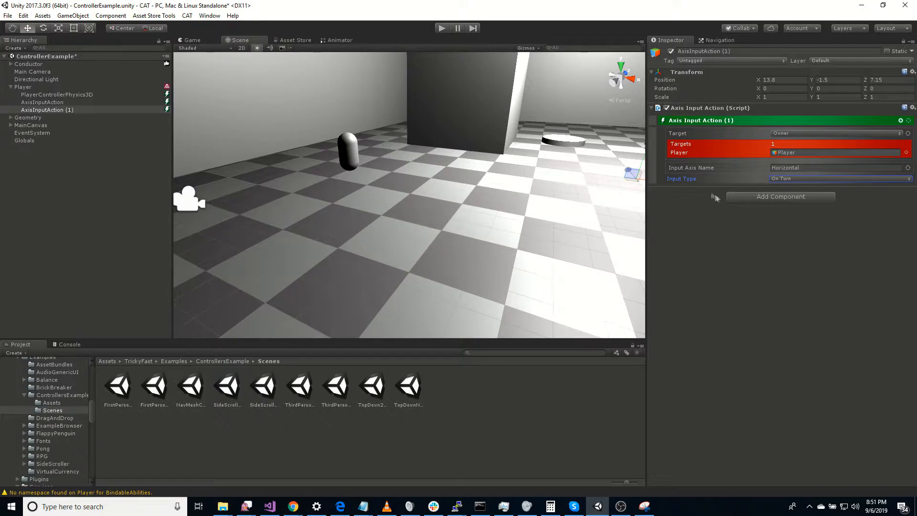
Step: Run the scene, test walking combined with turning in both directions, and stop it
left_click(439, 28)
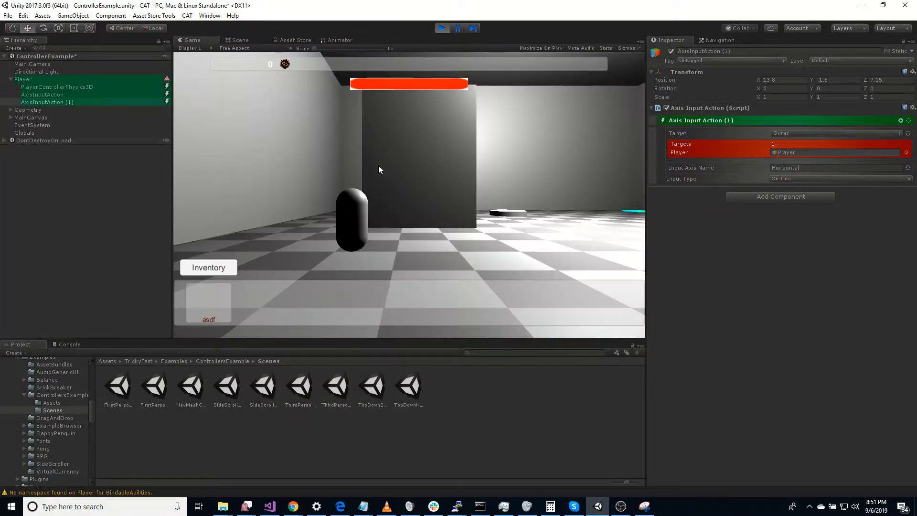
key("w")
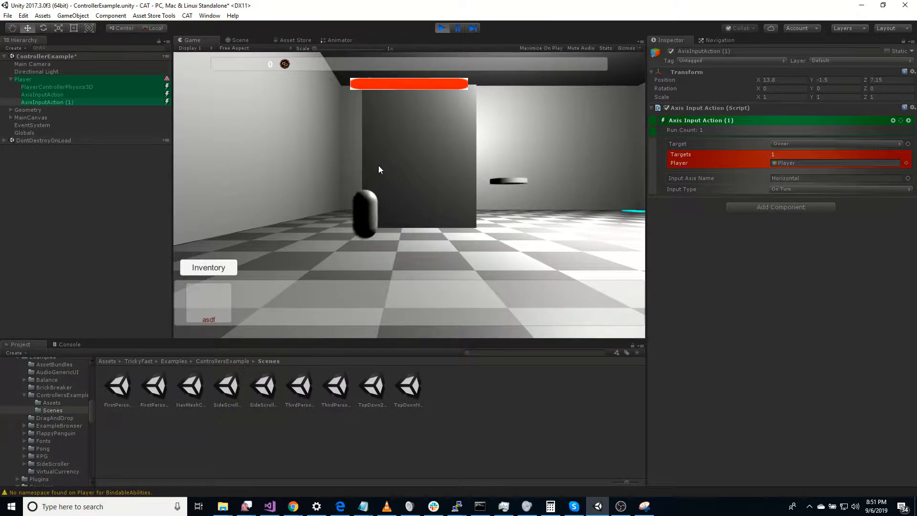
key("s")
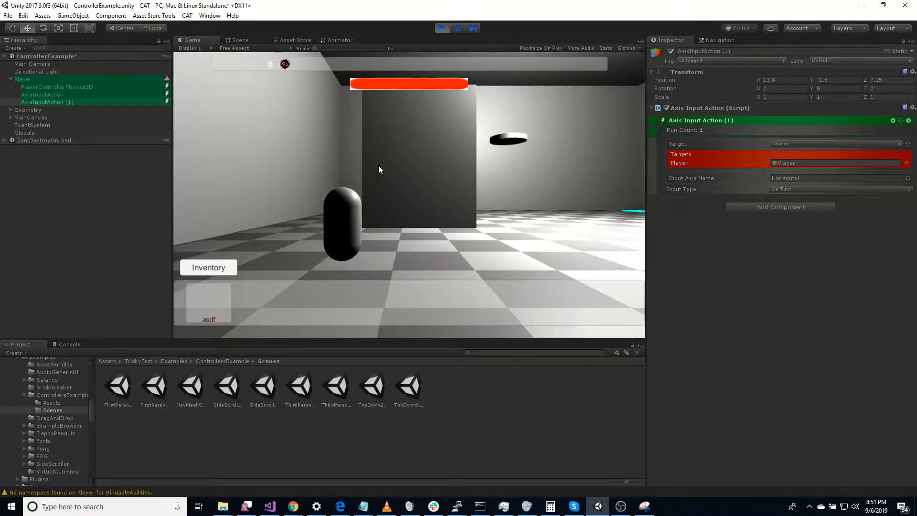
key("d")
key("w")
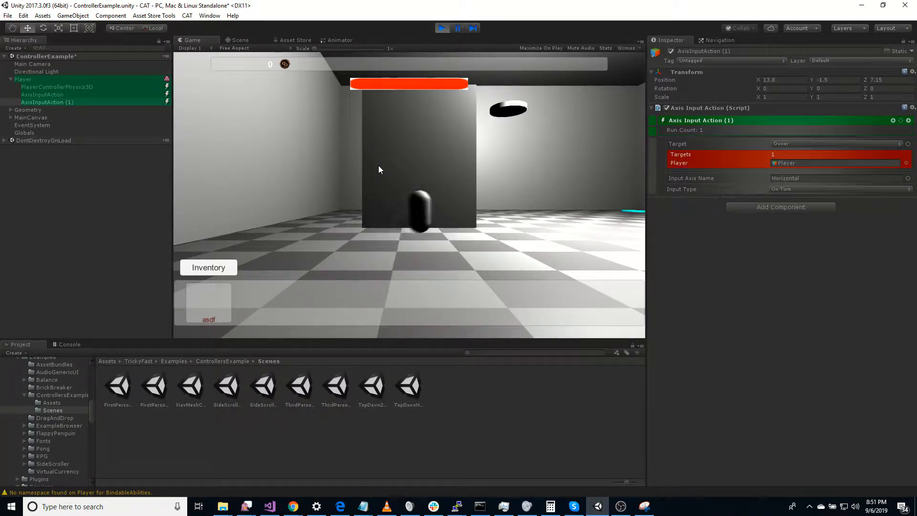
key("a")
key("d")
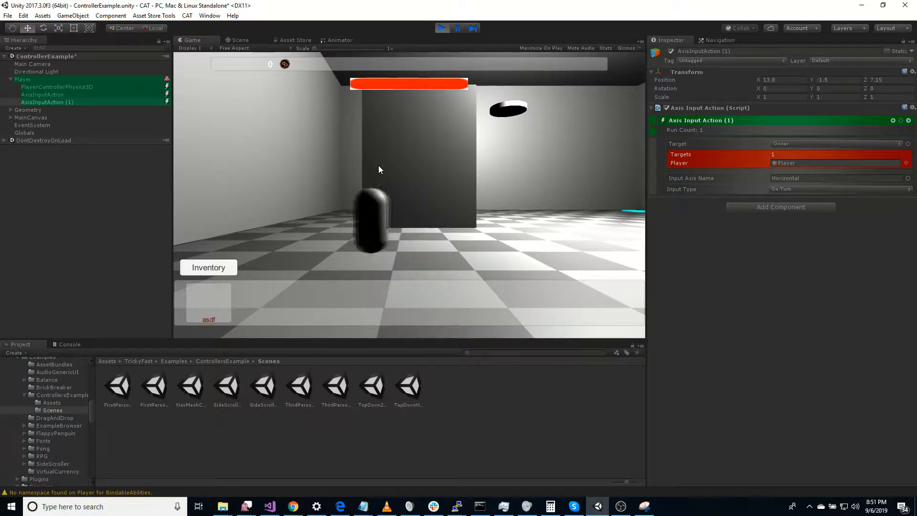
key("a")
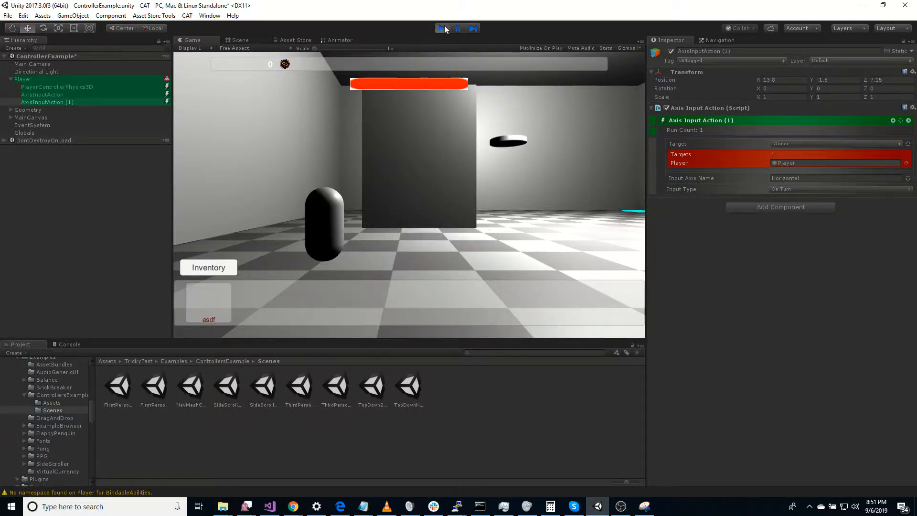
left_click(442, 28)
Step: Add a 3D cube as a child of the Player
left_click(47, 86)
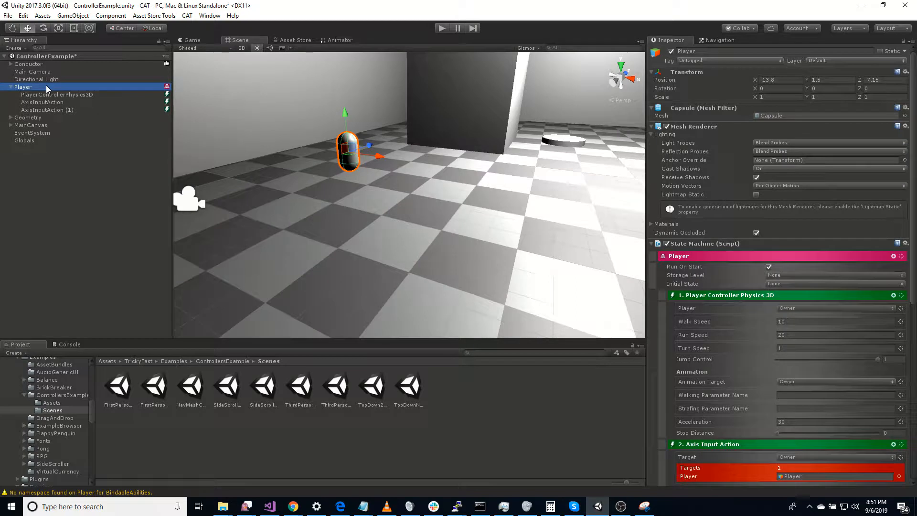
right_click(48, 87)
mouse_move(103, 175)
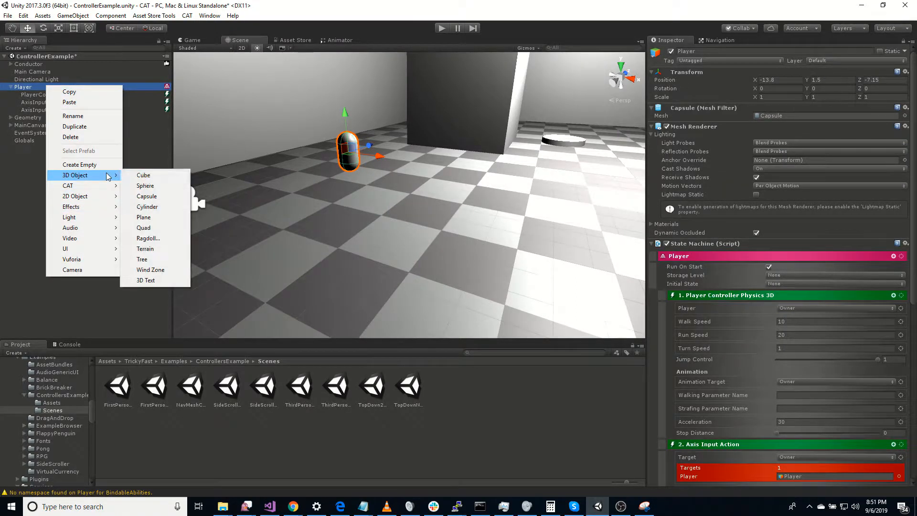
left_click(143, 175)
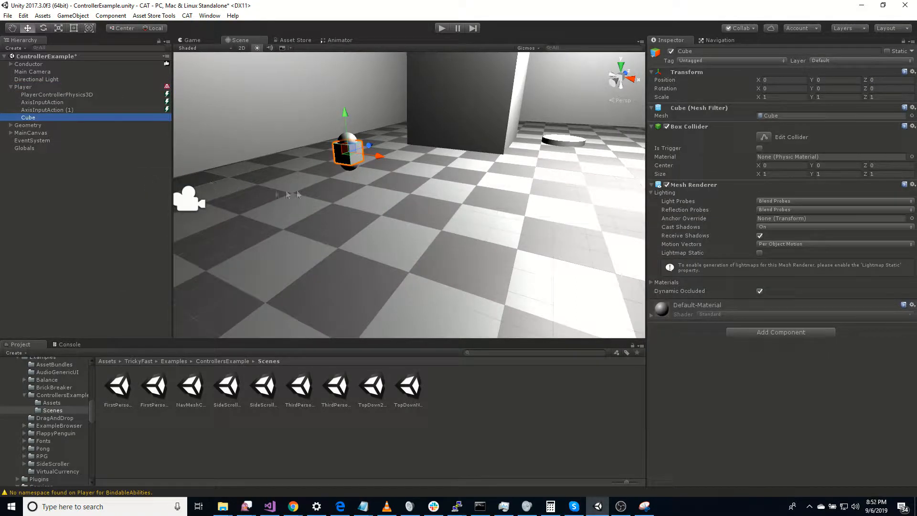
Step: Scale the Player's child cube to 0.5 on X, Y and Z
left_click(774, 97)
type("0")
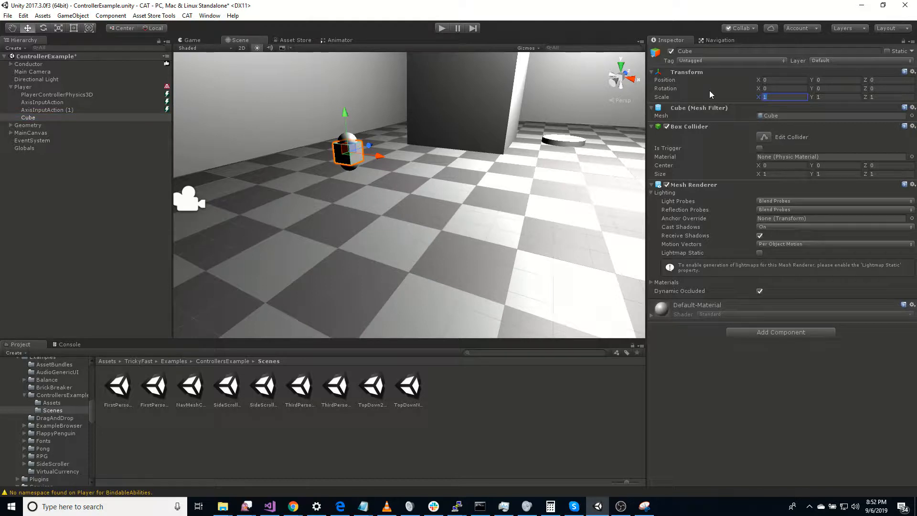
type(".5")
key("Tab")
type("0.5")
key("Tab")
type("0.5")
Step: Move the cube to the upper front of the Player capsule, at about Y 0.55 and Z 0.4
right_click_drag(448, 217, 377, 192)
key("w")
key("d")
left_click_drag(409, 177, 432, 176)
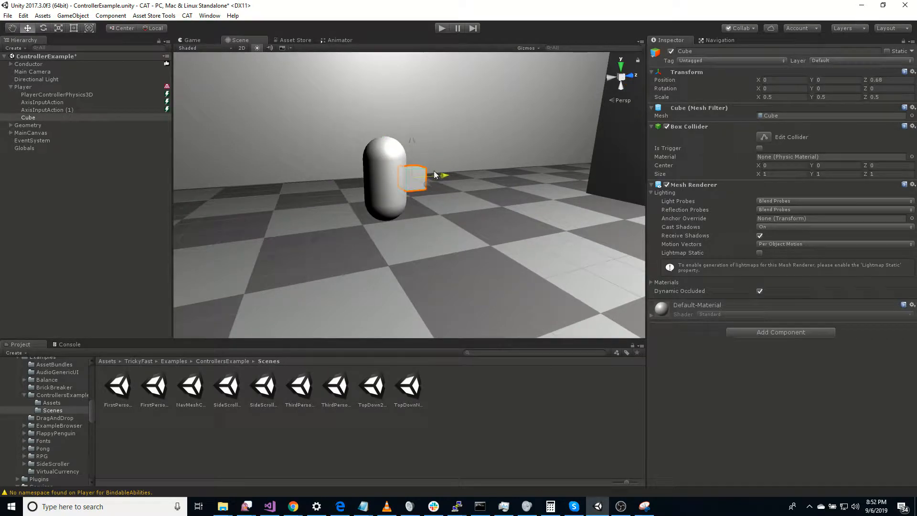
left_click_drag(409, 144, 405, 121)
left_click_drag(452, 161, 436, 157)
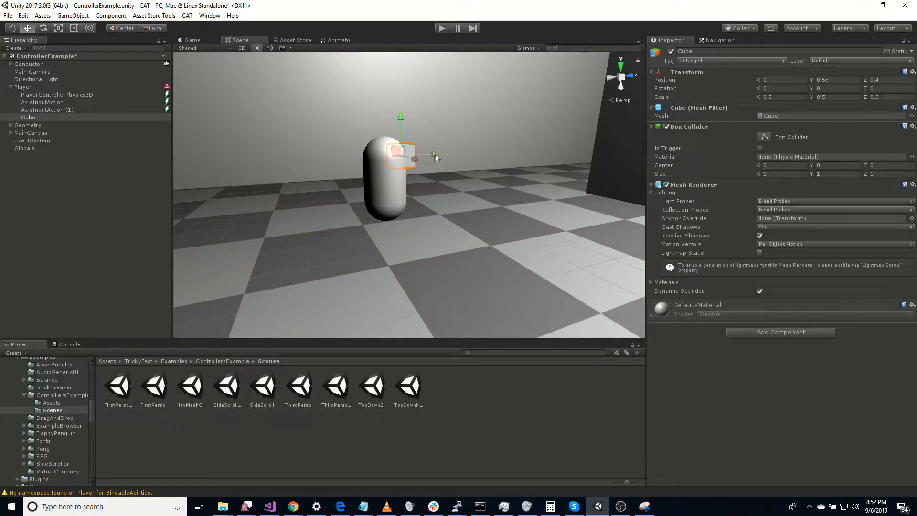
Step: Run the scene to check the Player's facing direction while turning both ways, and stop it
left_click(441, 28)
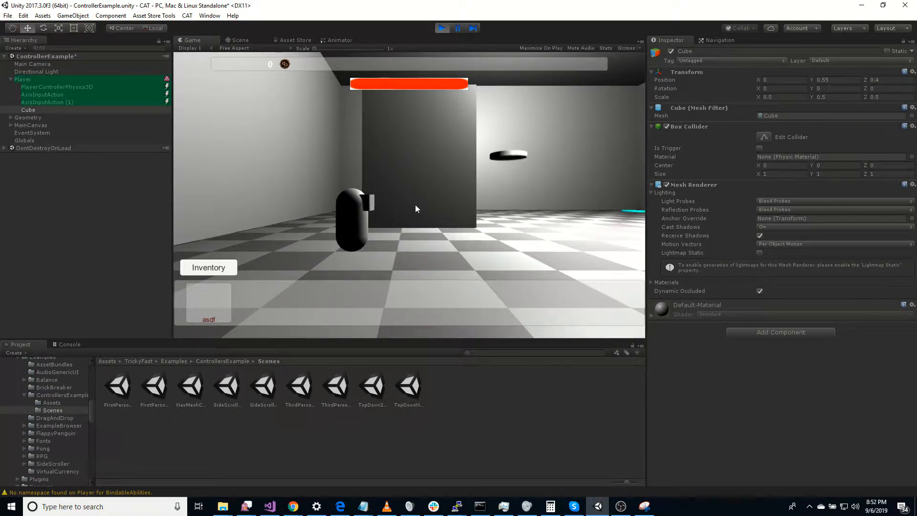
key("d")
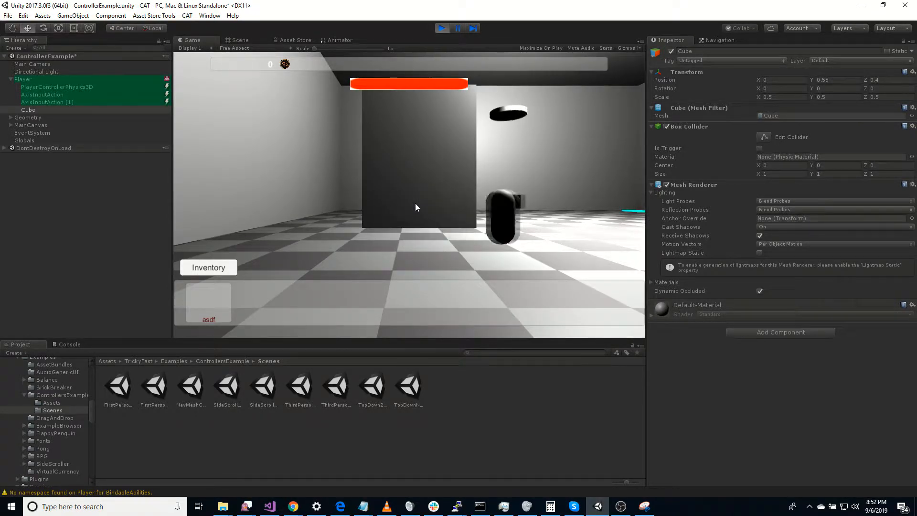
key("a")
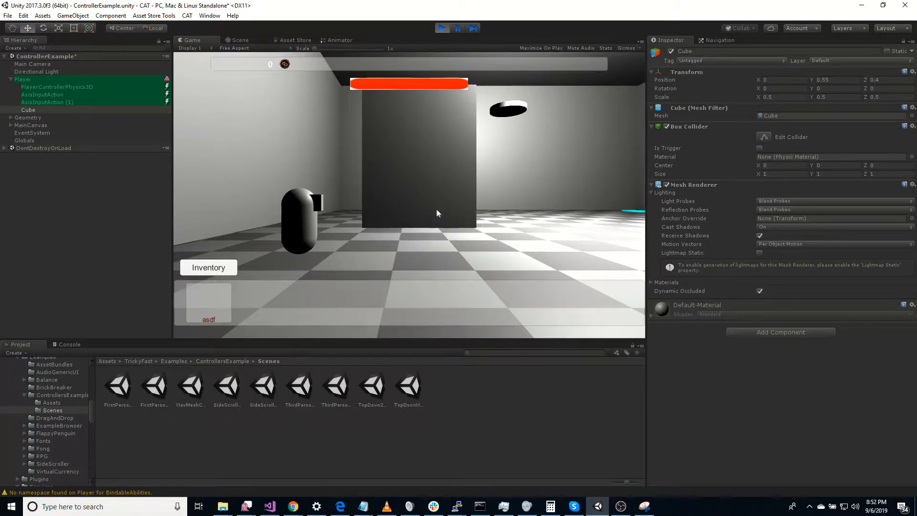
left_click(442, 28)
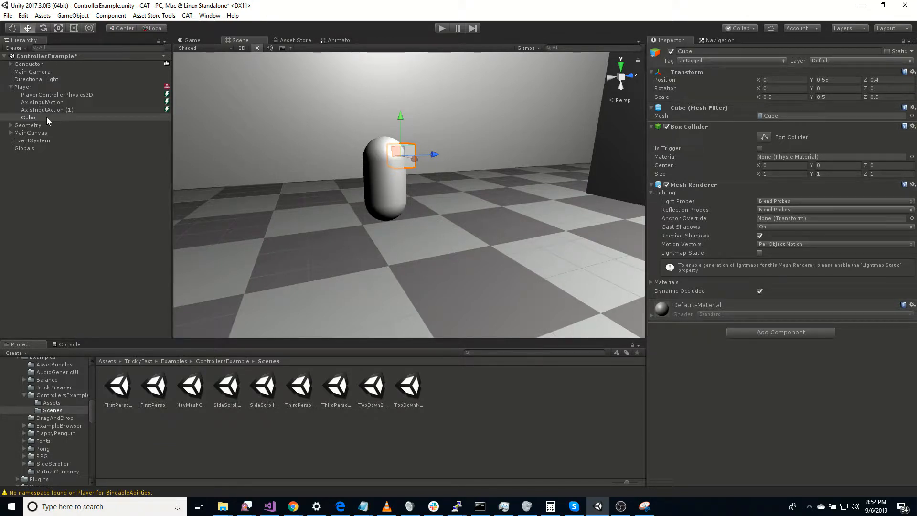
Step: Duplicate the Player's turning input action, and set the copy's input axis name to Fore3 and its input type to On Run
left_click(58, 110)
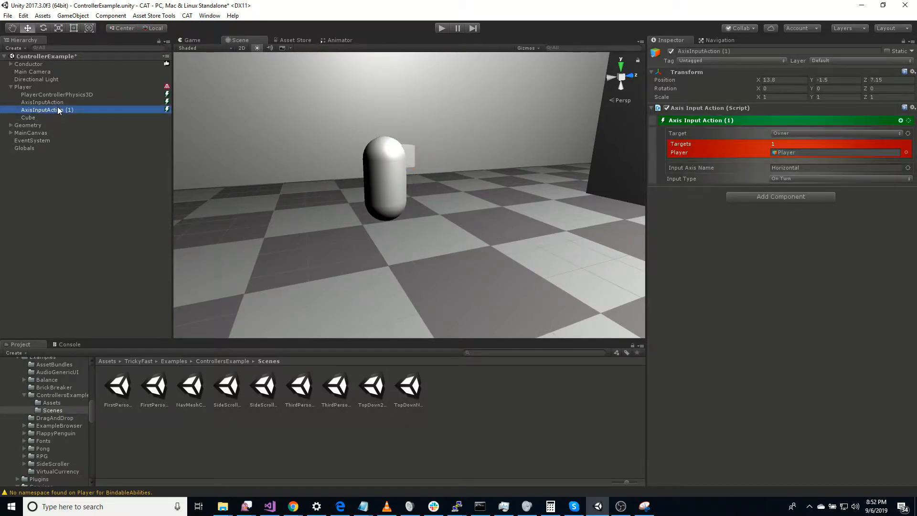
key("ctrl+d")
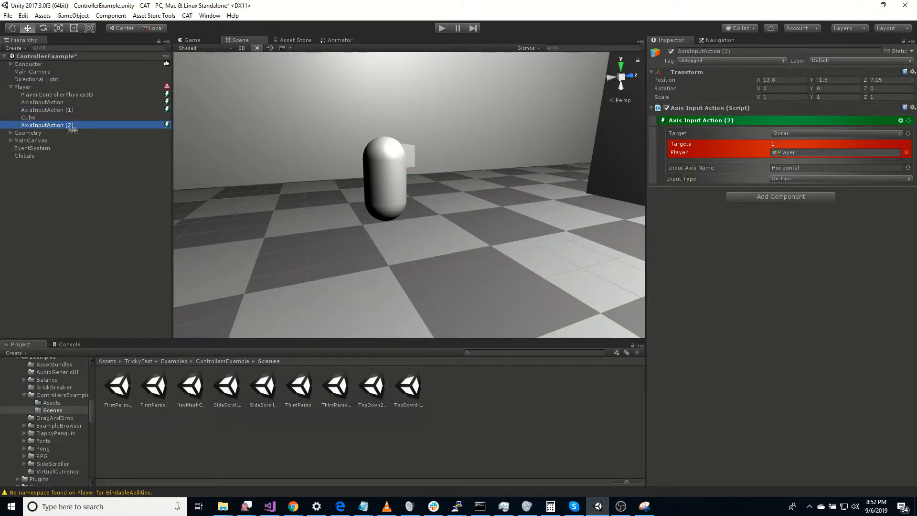
left_click(739, 165)
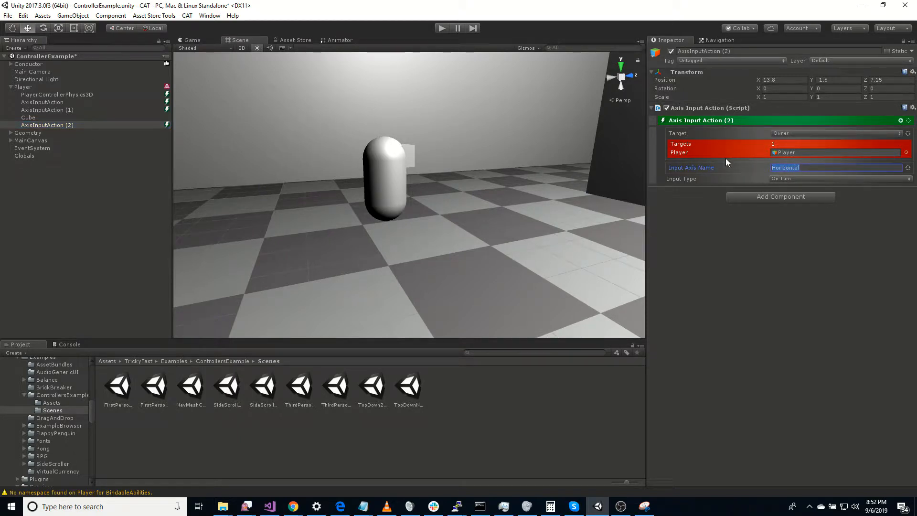
type("Fore3")
left_click(807, 177)
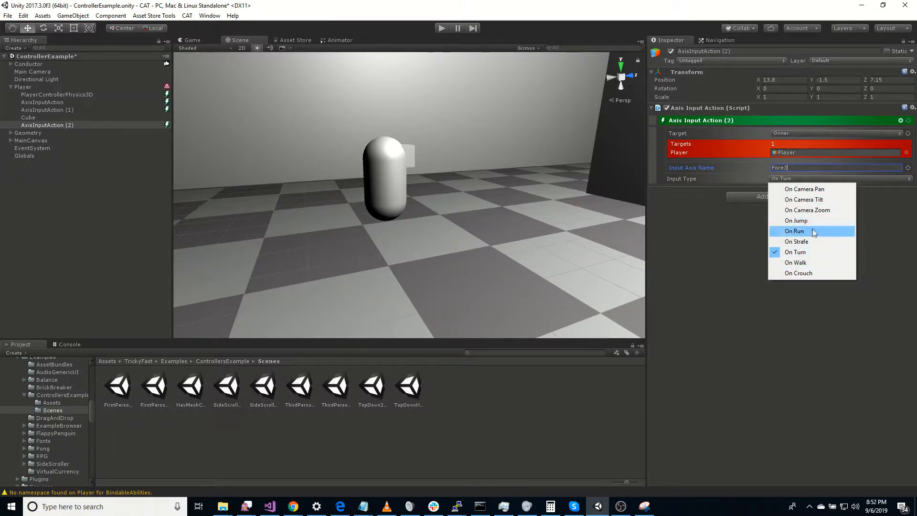
left_click(812, 230)
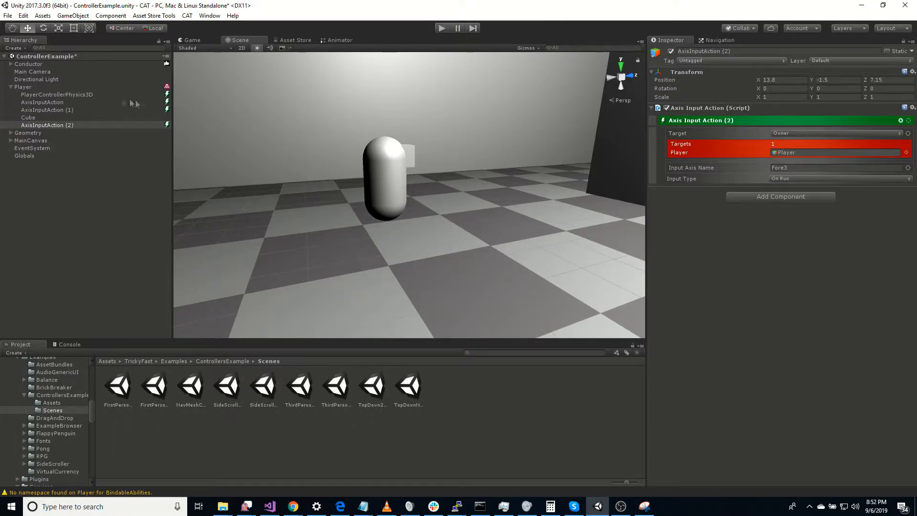
Step: Test-run the scene, and correct the On Run action's input axis name to Fire3
left_click(77, 94)
left_click(440, 29)
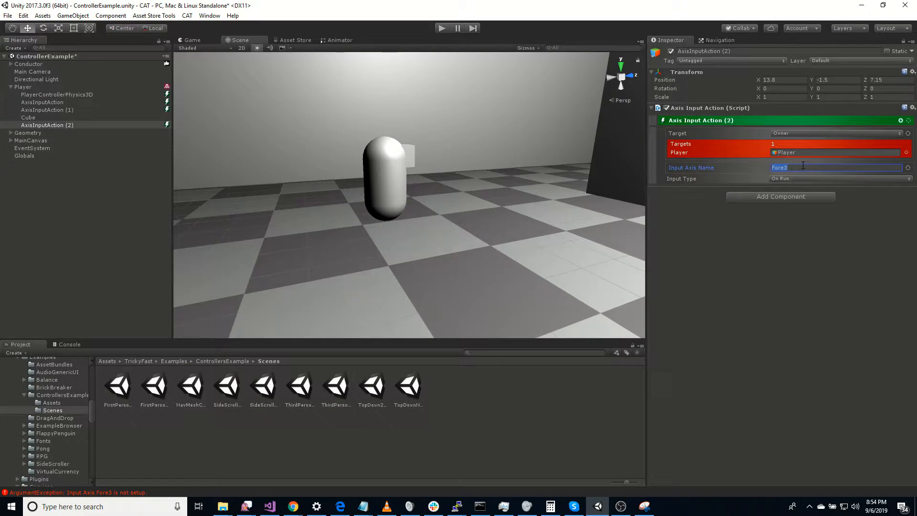
type("Fire3")
left_click(716, 343)
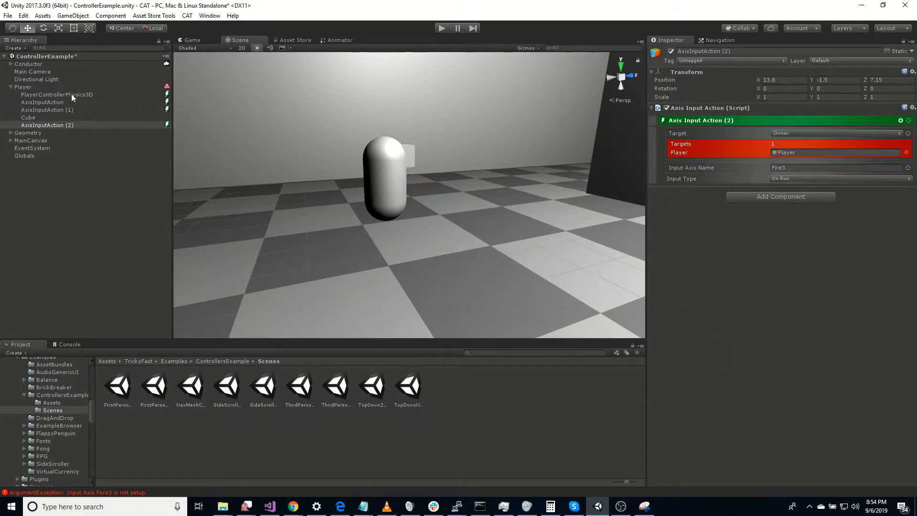
Step: Run the scene to test the Player's running while moving and turning both ways, and stop it
left_click(440, 29)
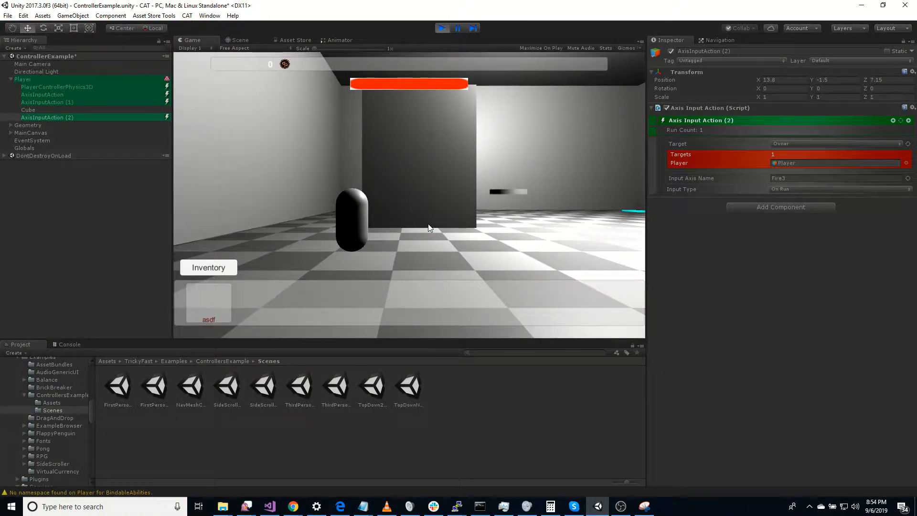
key("d")
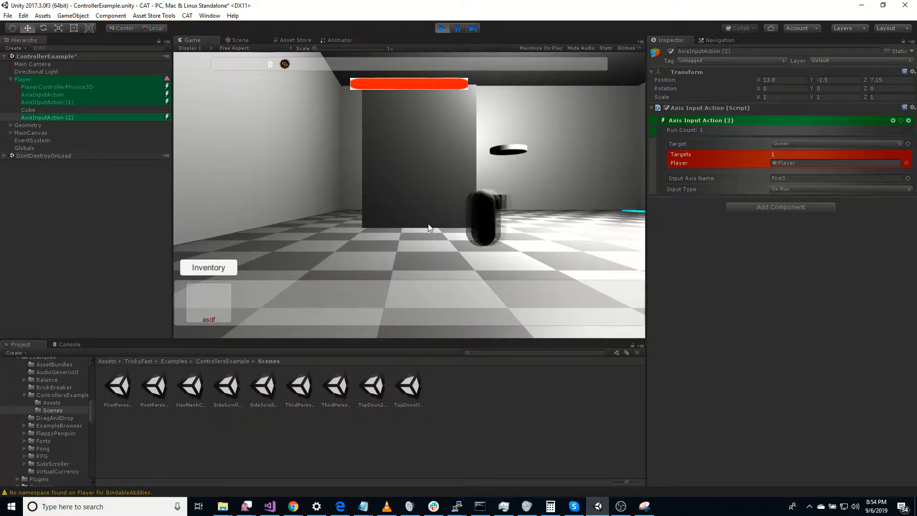
key("a")
key("d")
key("a")
key("d")
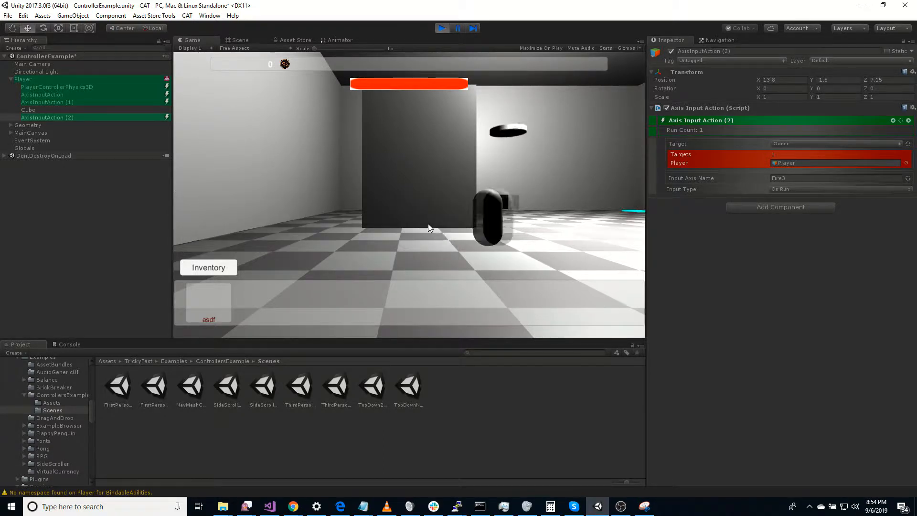
key("a")
key("d")
key("a")
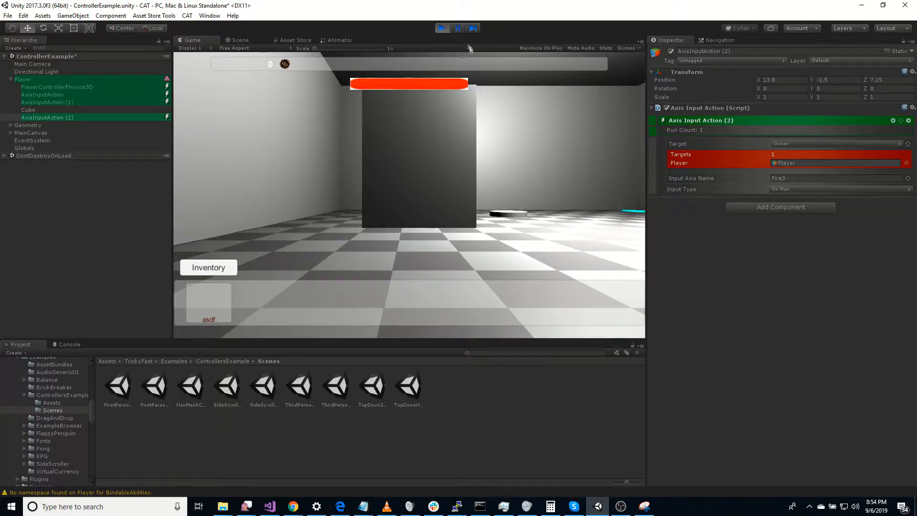
left_click(442, 28)
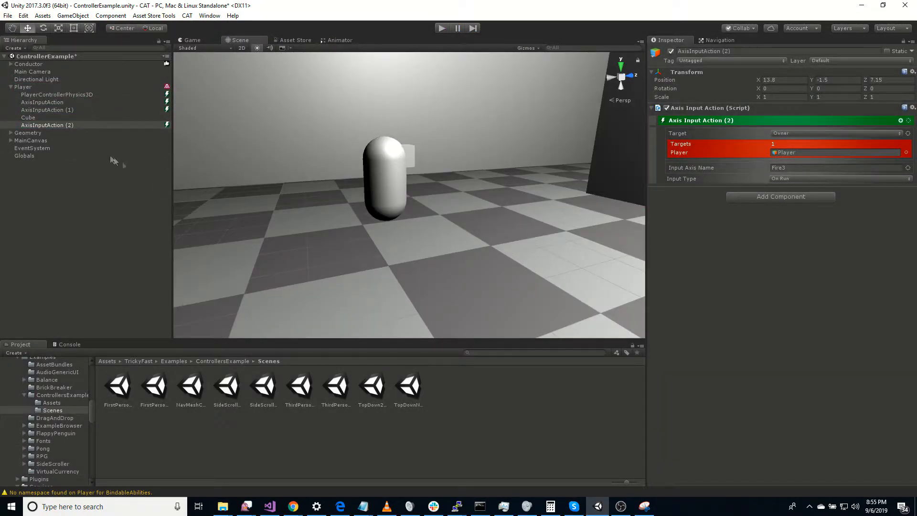
Step: Add a Jump Controller action to the Player state machine and set its Jump Force to 15
left_click(23, 87)
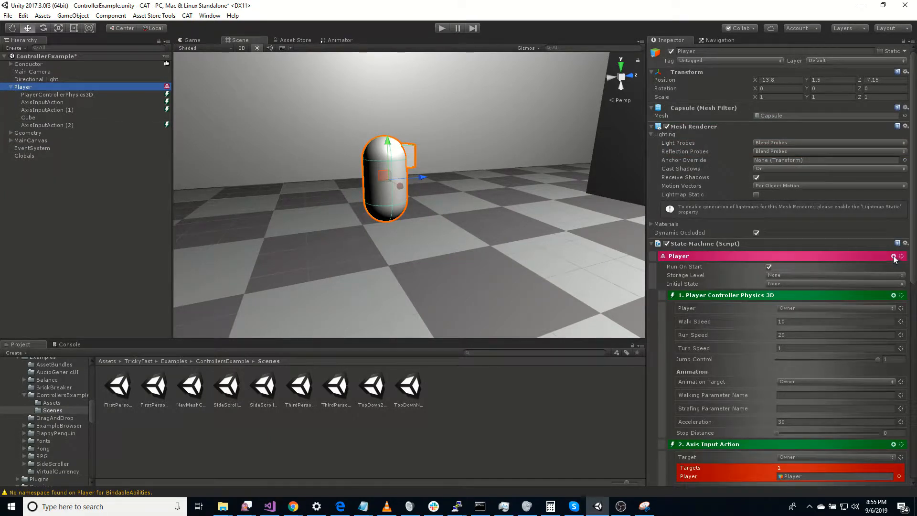
left_click(894, 257)
type("jump")
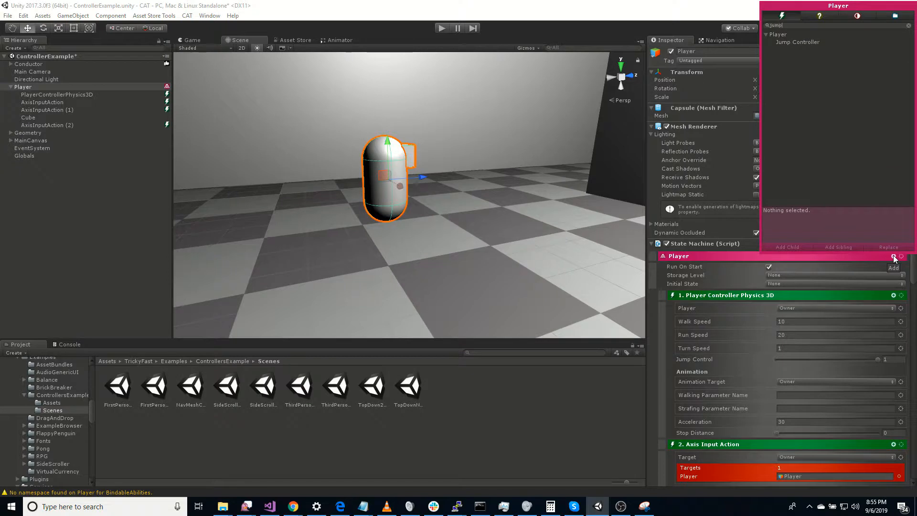
double_click(789, 42)
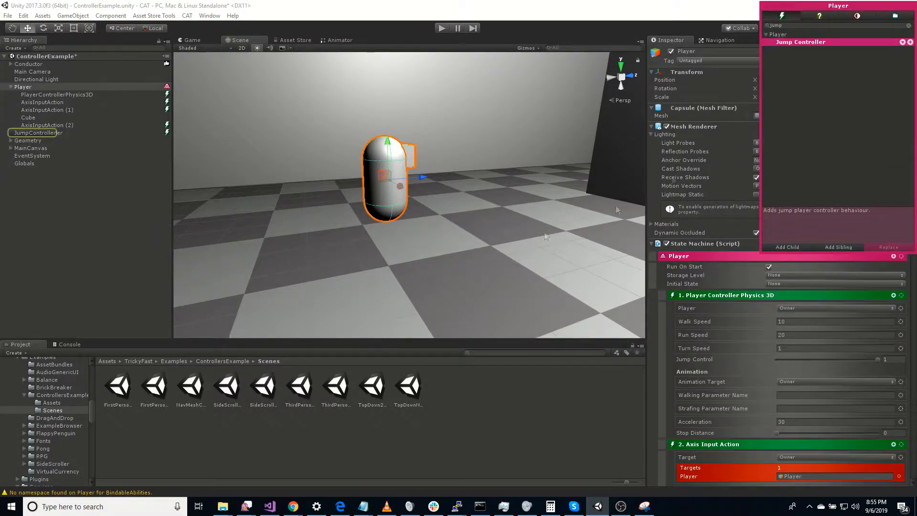
left_click(50, 133)
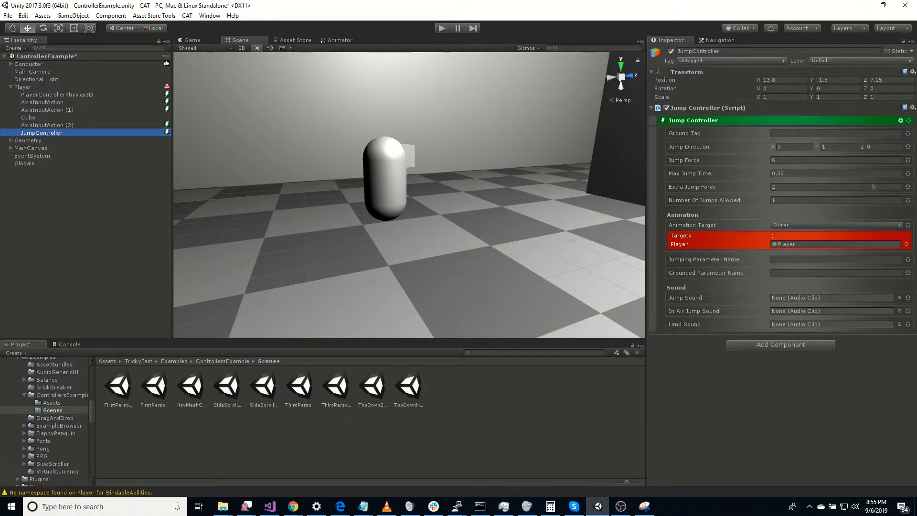
left_click(800, 161)
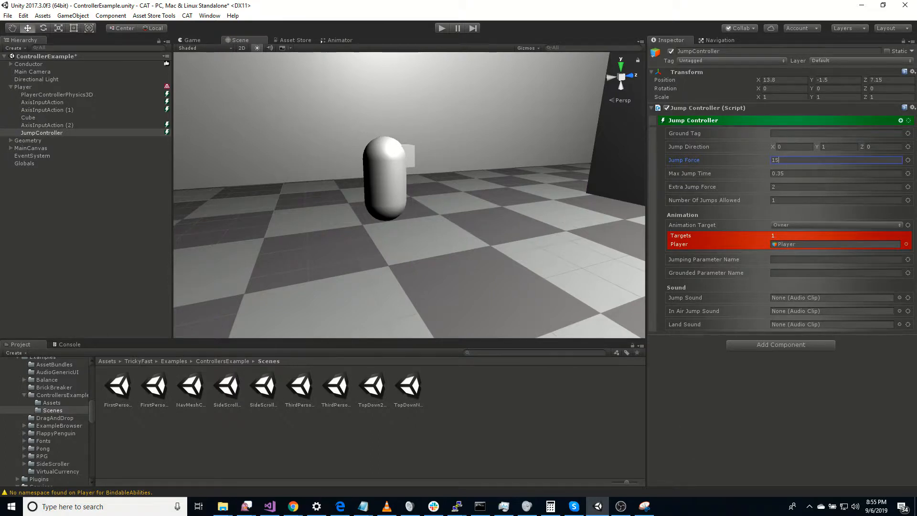
Step: Duplicate the Player's Fire3 input action and set the copy's input axis name to Jump
left_click(43, 125)
key("ctrl+d")
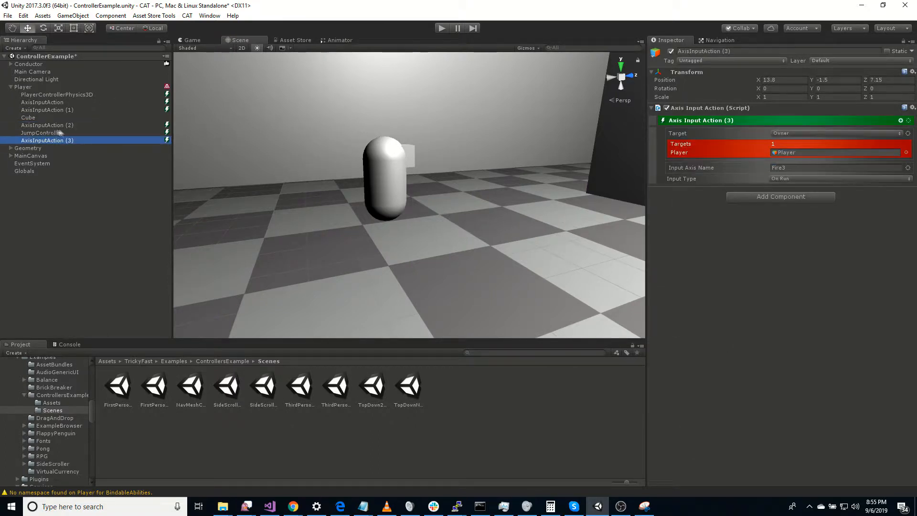
left_click(797, 168)
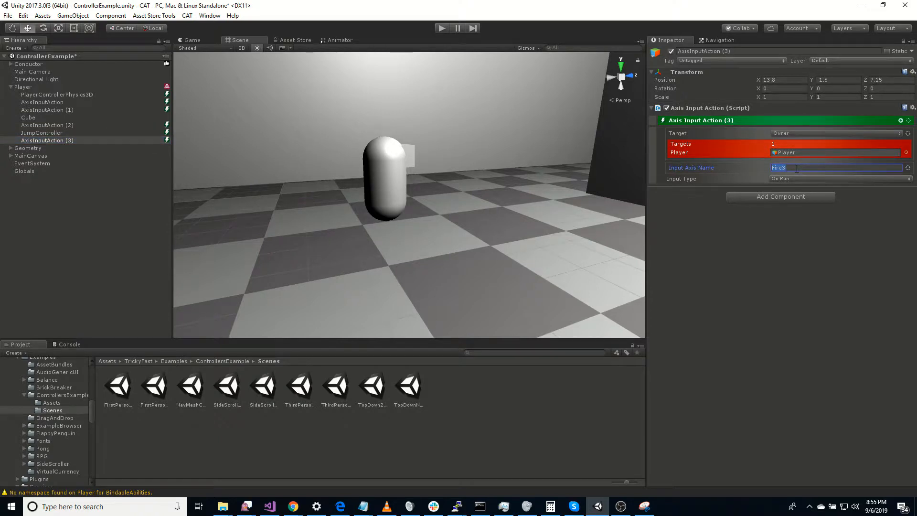
type("Jump")
Step: Open the project's Input settings to check the defined axis names
left_click(23, 15)
mouse_move(81, 258)
left_click(184, 254)
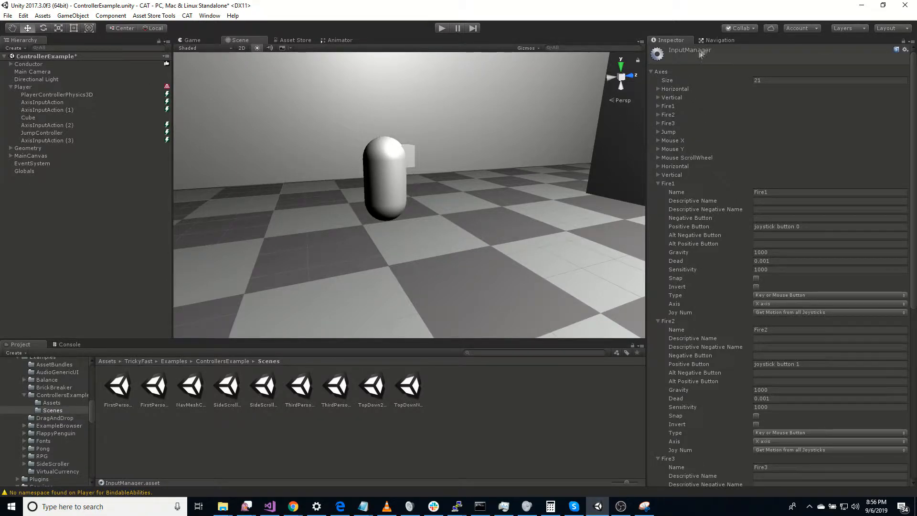
Step: Set the input type of the Jump axis input action to On Jump
left_click(48, 141)
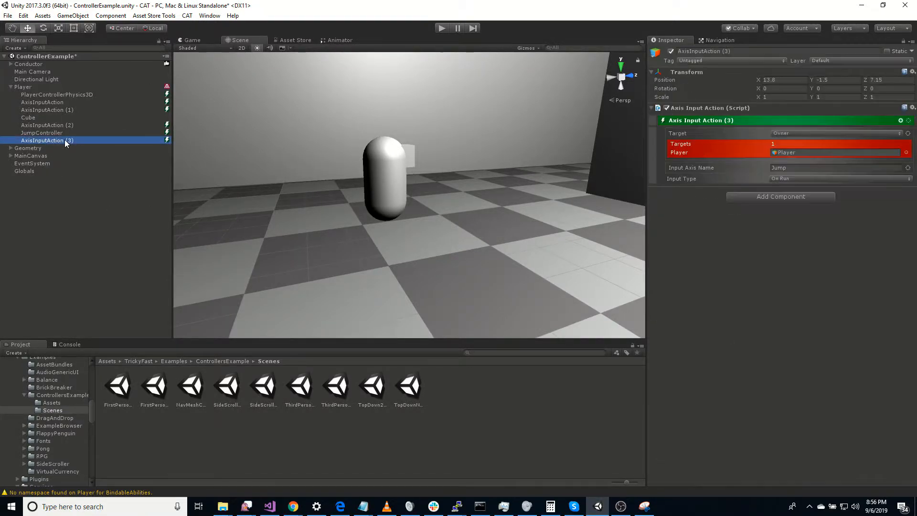
left_click(783, 178)
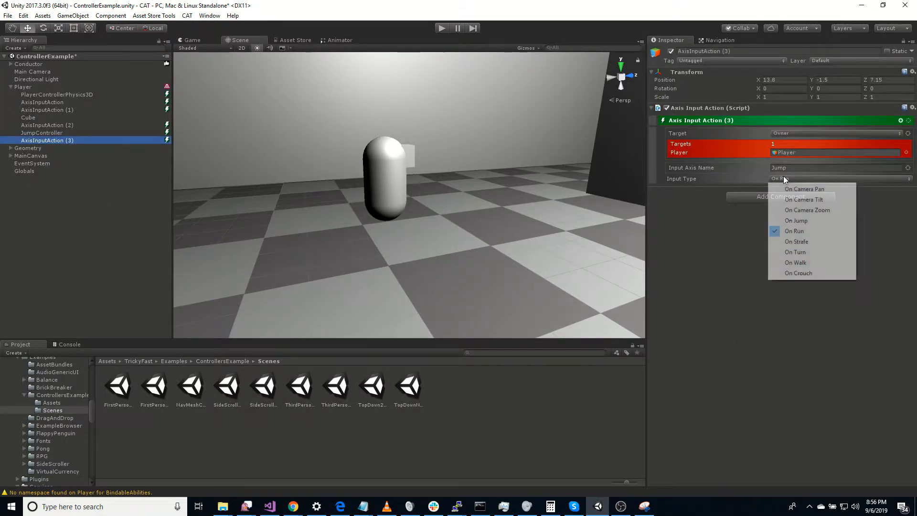
left_click(814, 221)
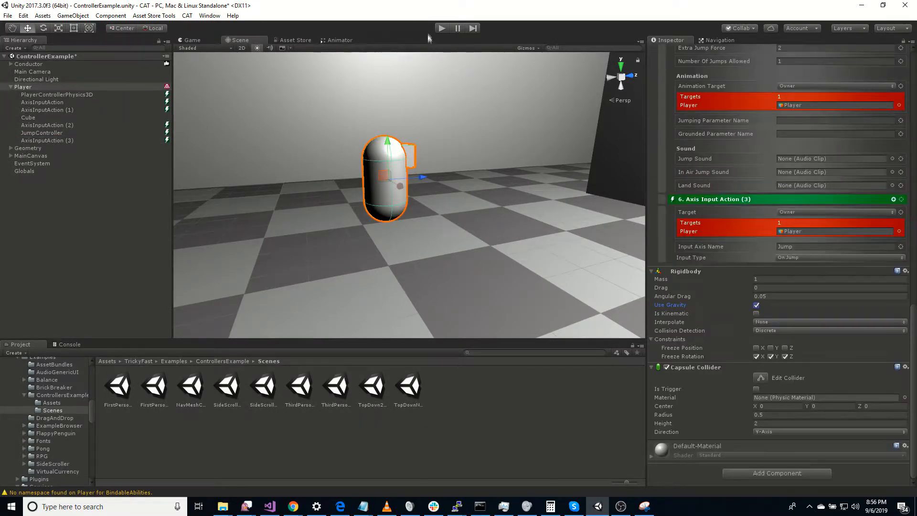
Step: Run the scene to test walking, turning and jumping with the Player, and stop it
left_click(442, 28)
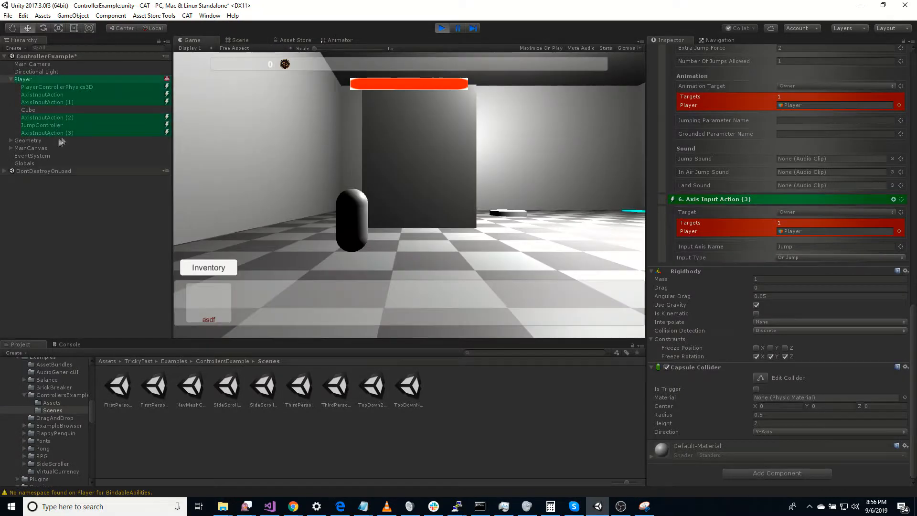
left_click(69, 132)
left_click(319, 195)
key("w")
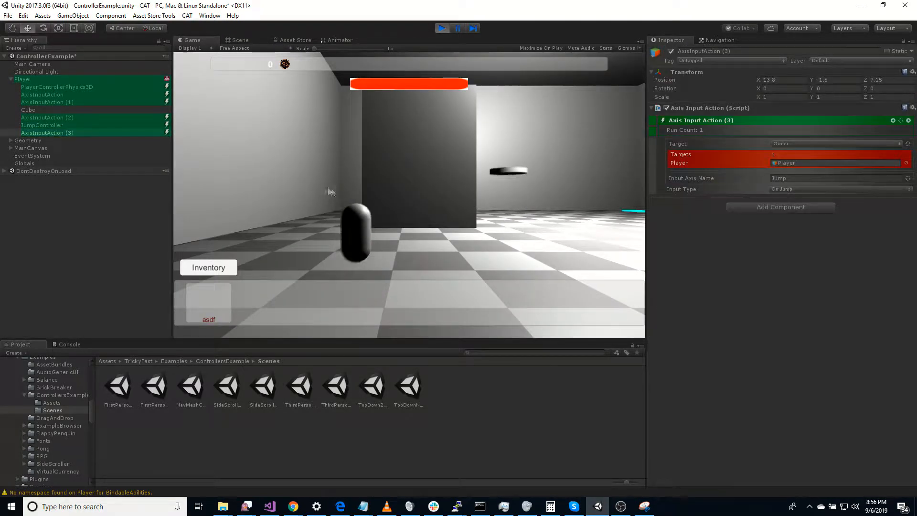
key("s")
key("a")
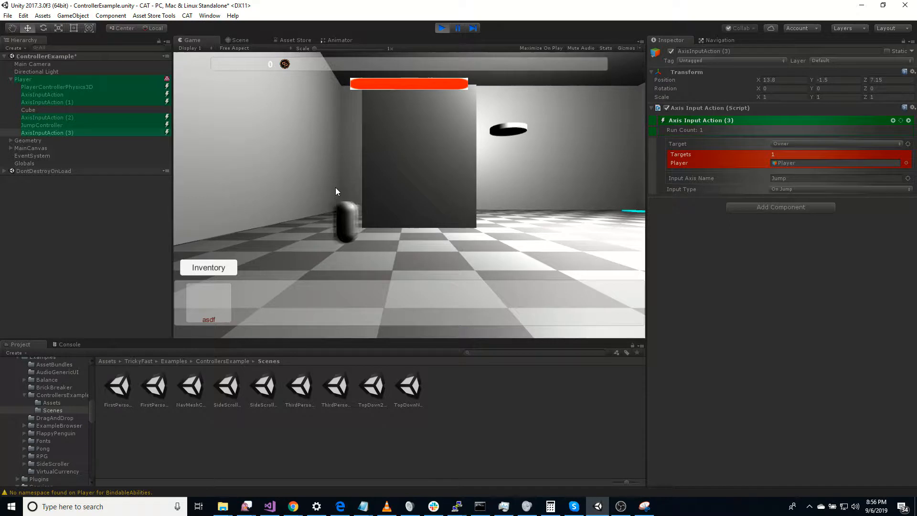
key("d")
key("space")
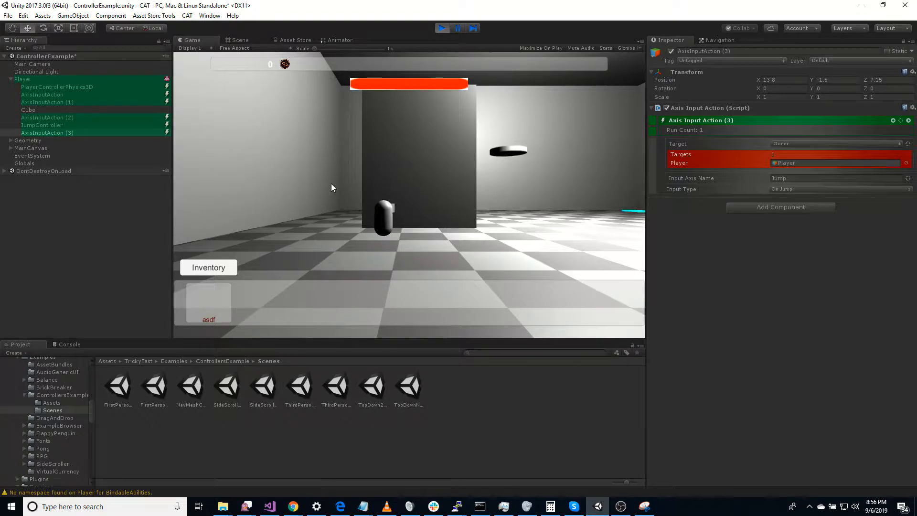
left_click(442, 28)
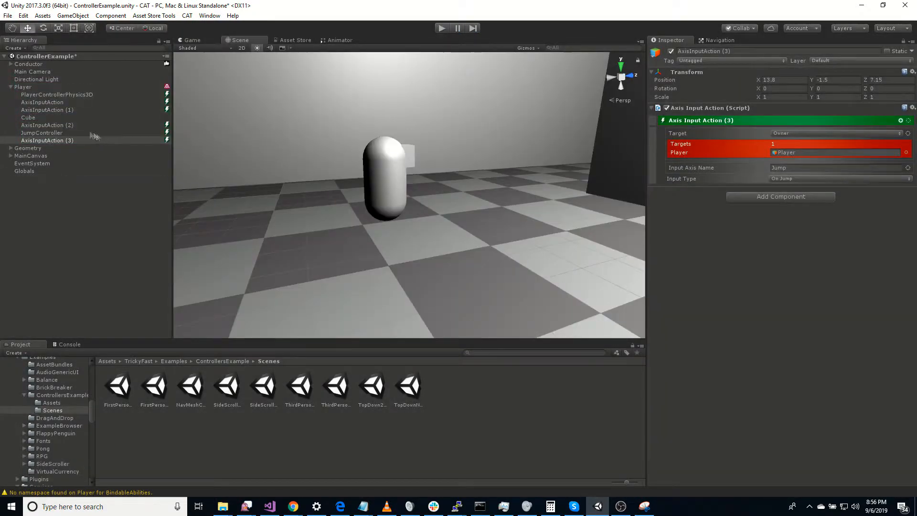
Step: Set the Jump Controller's Jump Force to 8
left_click(95, 133)
left_click(723, 160)
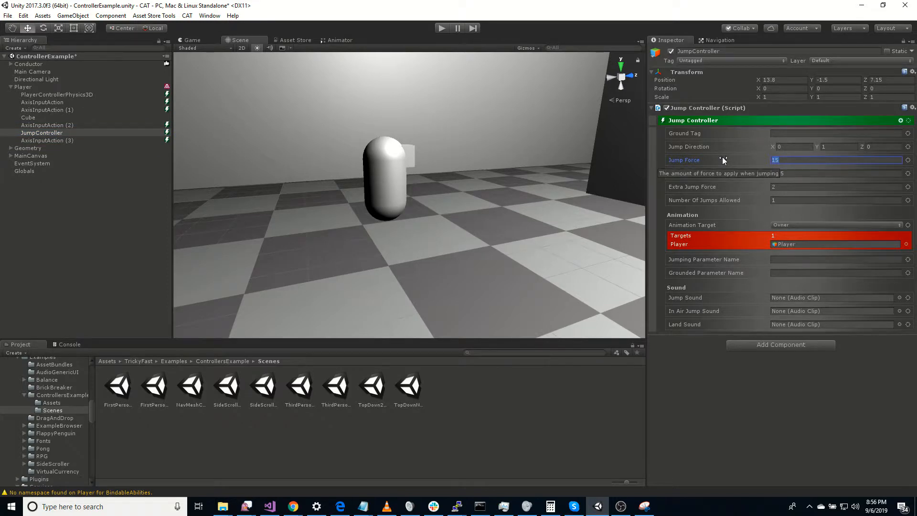
type("8")
key("Return")
Step: Run the scene to test the Player's jumps at the new Jump Force while moving around, and stop it
left_click(442, 28)
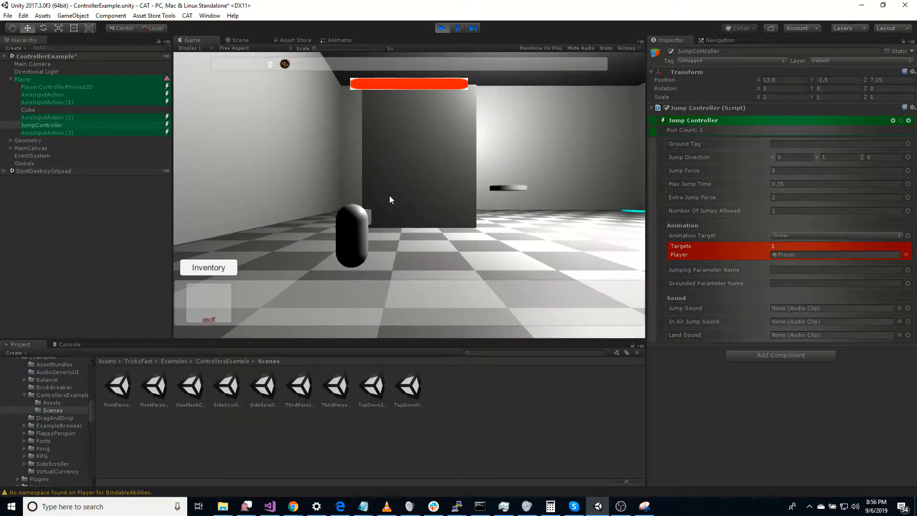
key("d")
key("w")
key("a")
key("space")
key("d")
key("space")
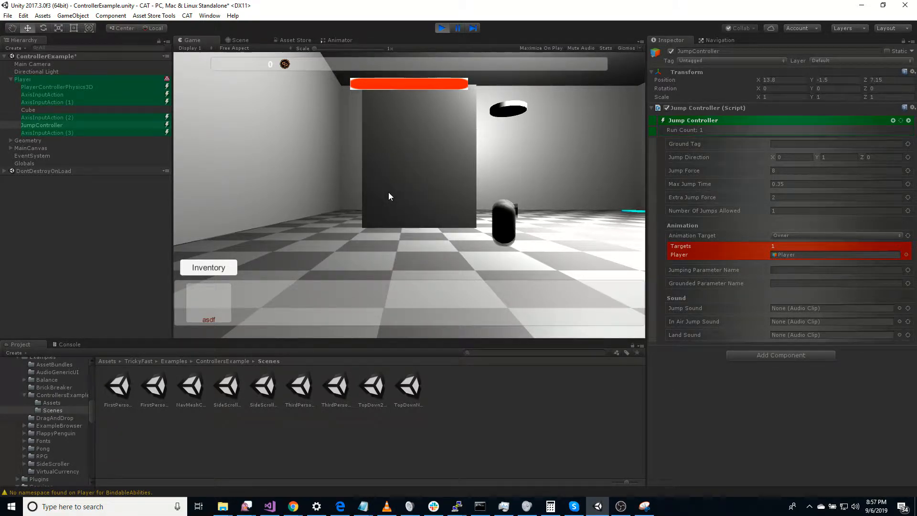
key("a")
key("space")
key("d")
key("a")
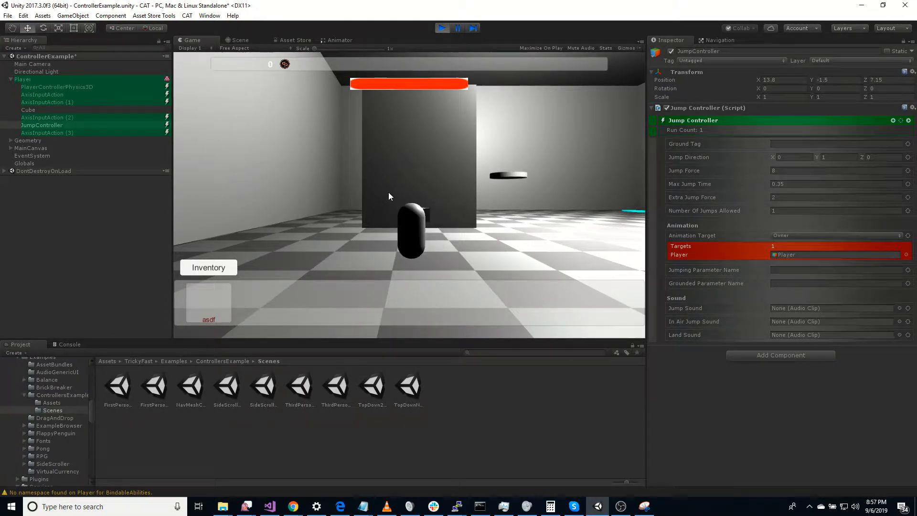
key("ctrl+p")
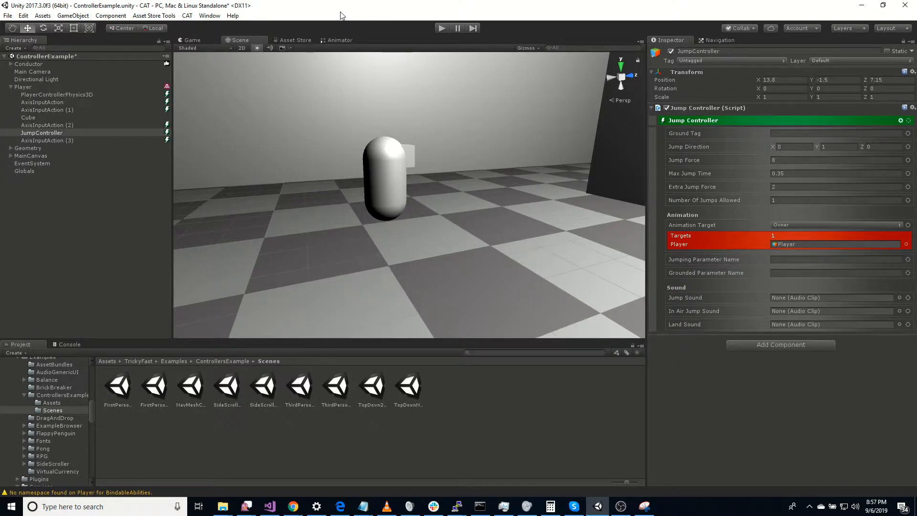
Step: Add a CAT Camera component to the Main Camera
left_click(45, 71)
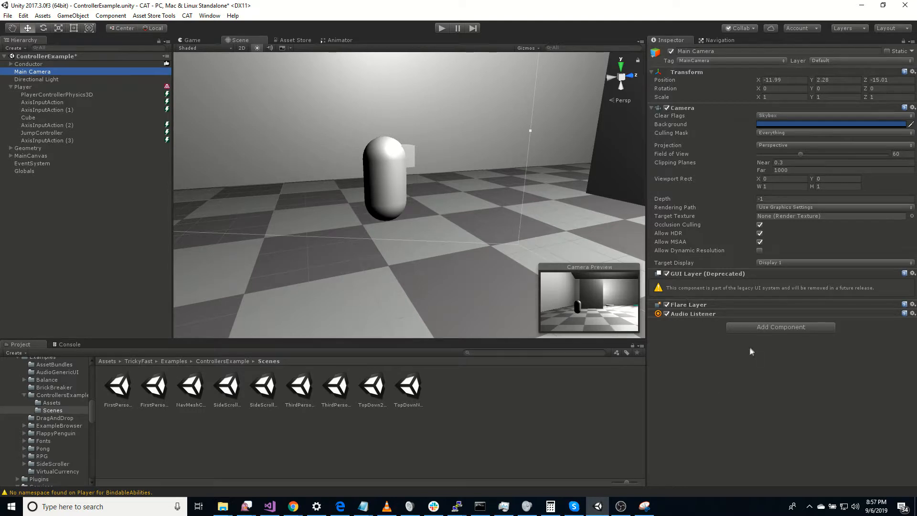
left_click(802, 328)
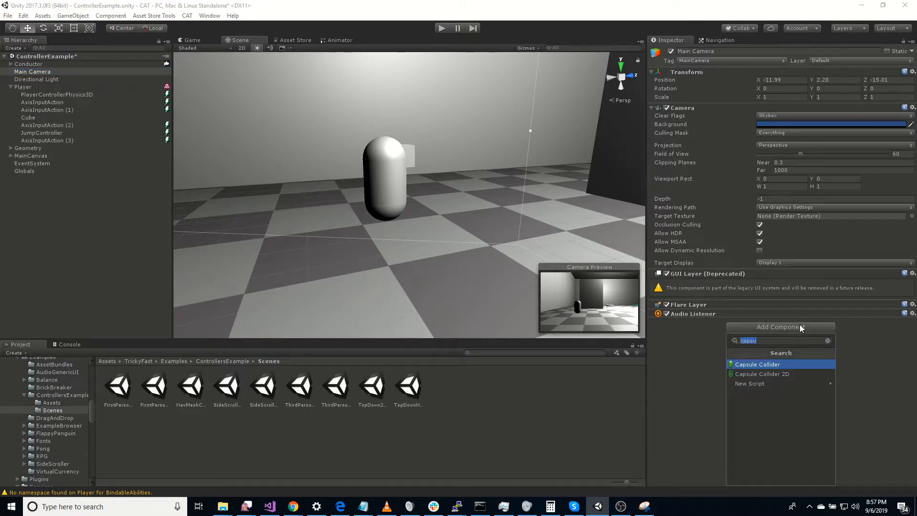
type("cat camera")
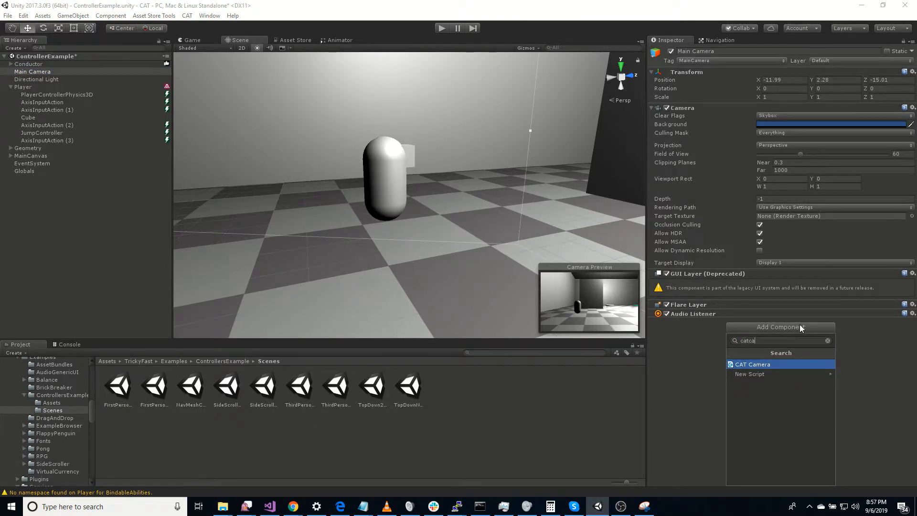
key("Return")
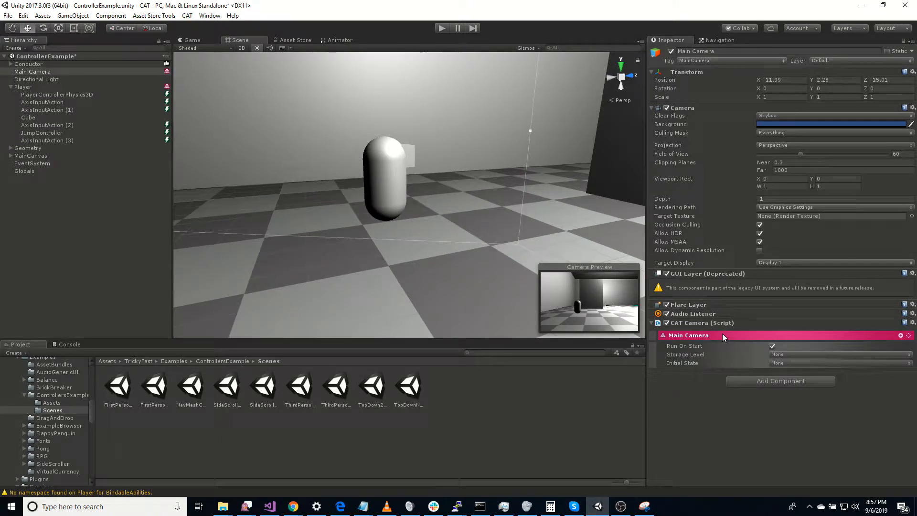
Step: Add a Third Person Camera action as a child of the Main Camera
left_click(901, 336)
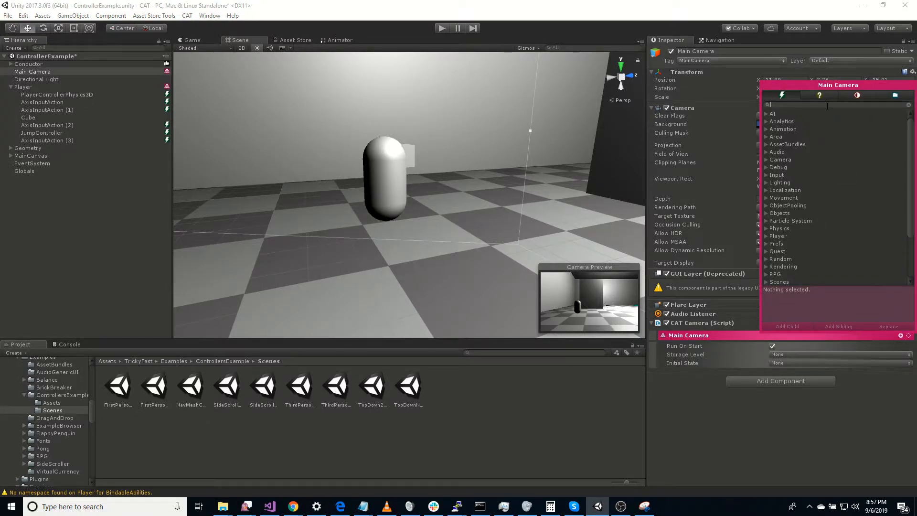
type("thui")
key("BackSpace")
type("i")
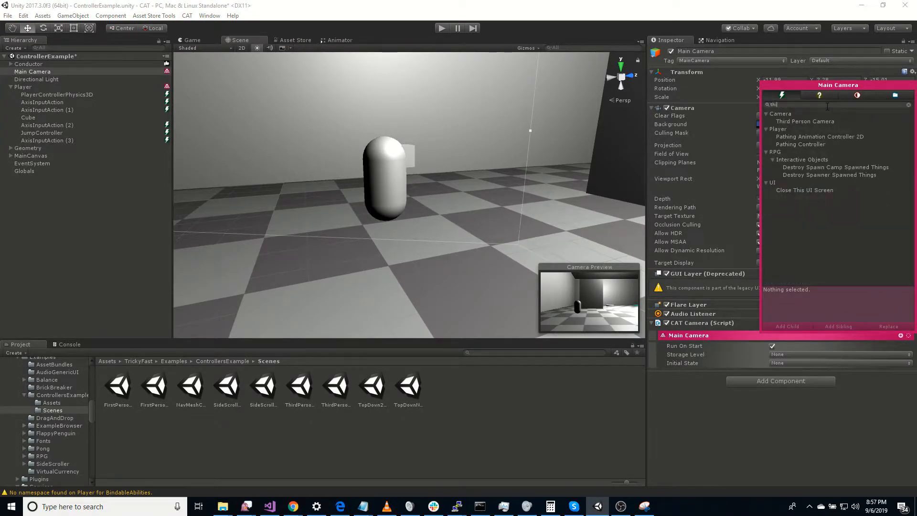
double_click(820, 122)
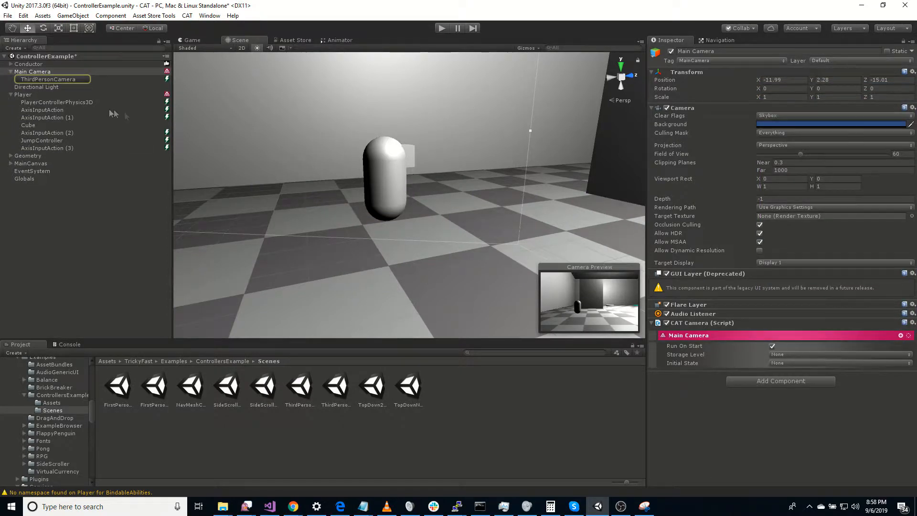
Step: Set the Initial Camera Targets of the ThirdPersonCamera action to Player
left_click(52, 79)
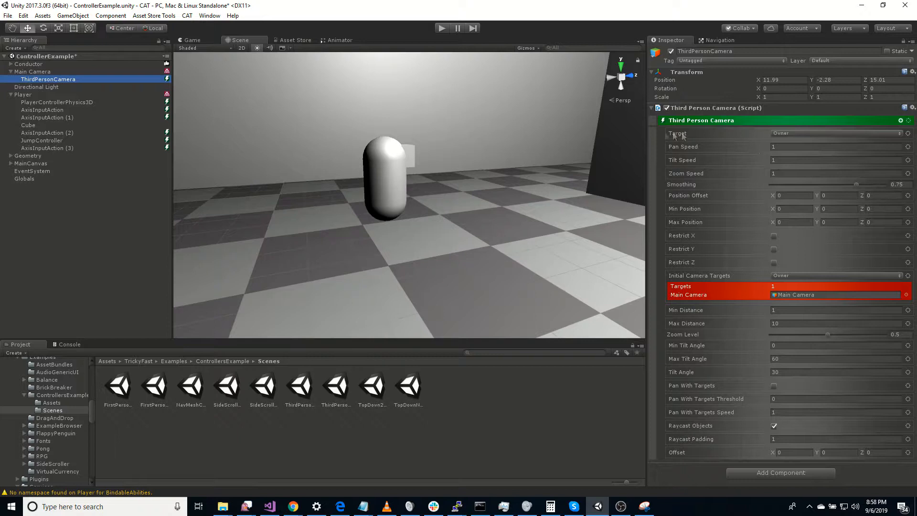
left_click(794, 133)
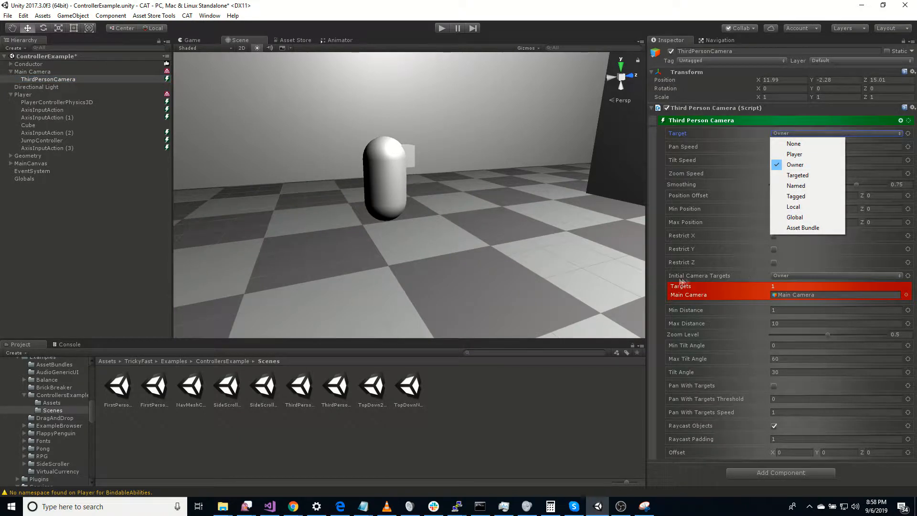
left_click(786, 276)
left_click(800, 276)
left_click(800, 297)
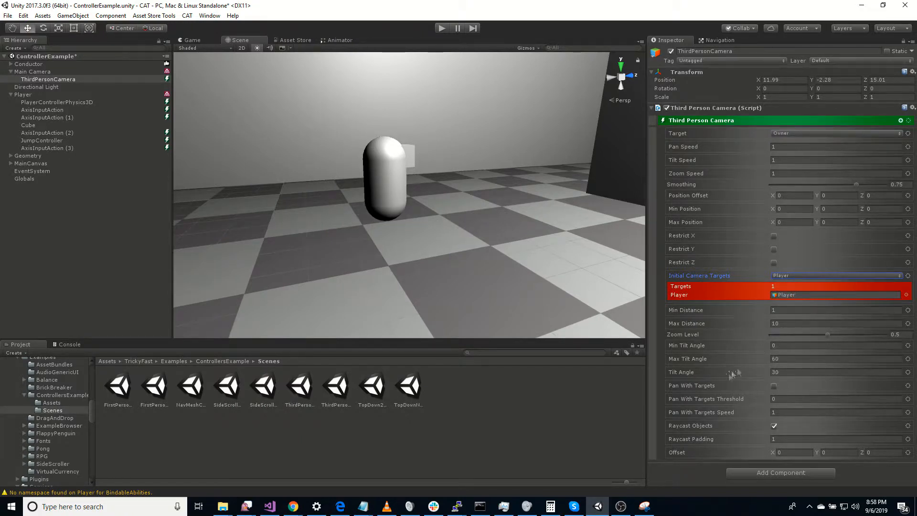
Step: Run the scene to test how the third-person camera follows the Player while walking and turning, and stop it
left_click(441, 28)
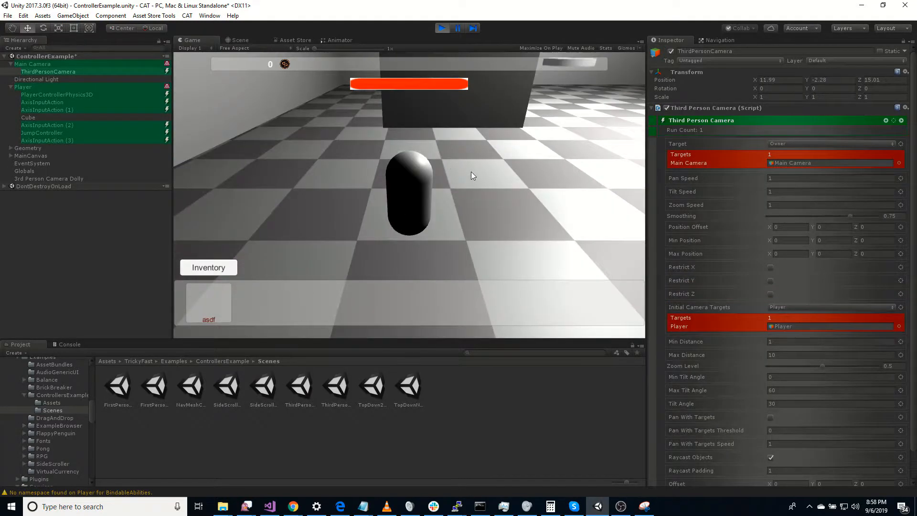
key("w")
key("d")
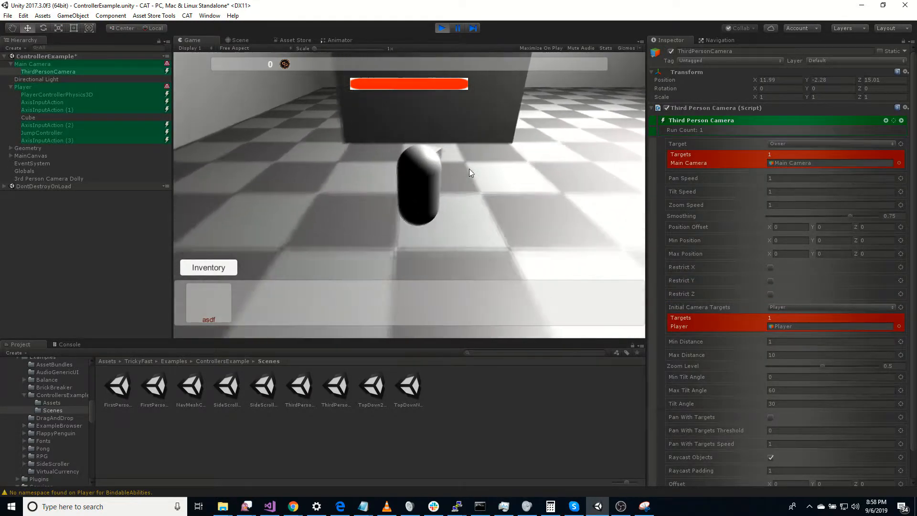
key("s")
key("a")
key("d")
key("w")
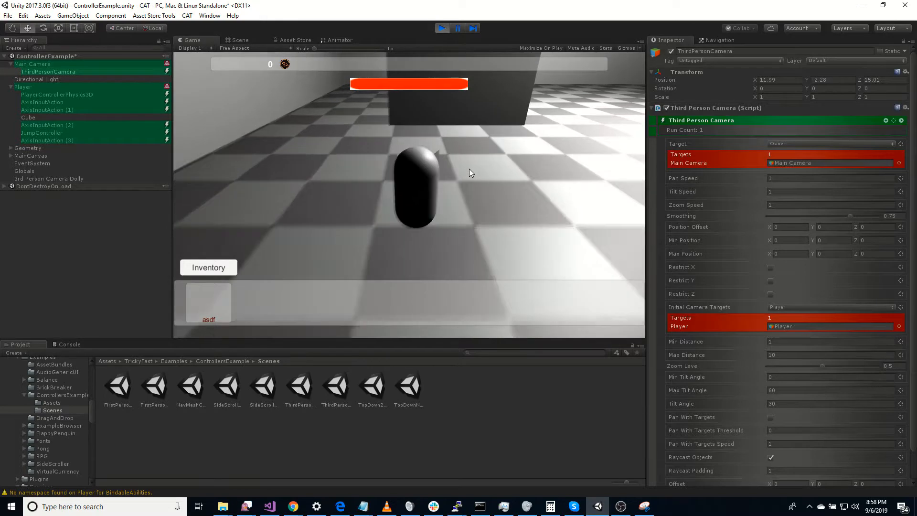
key("w")
key("a")
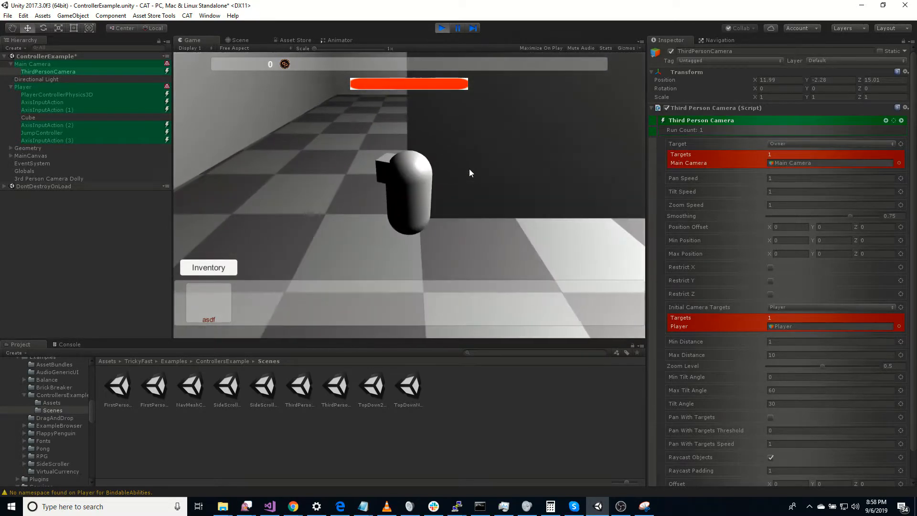
key("s")
key("d")
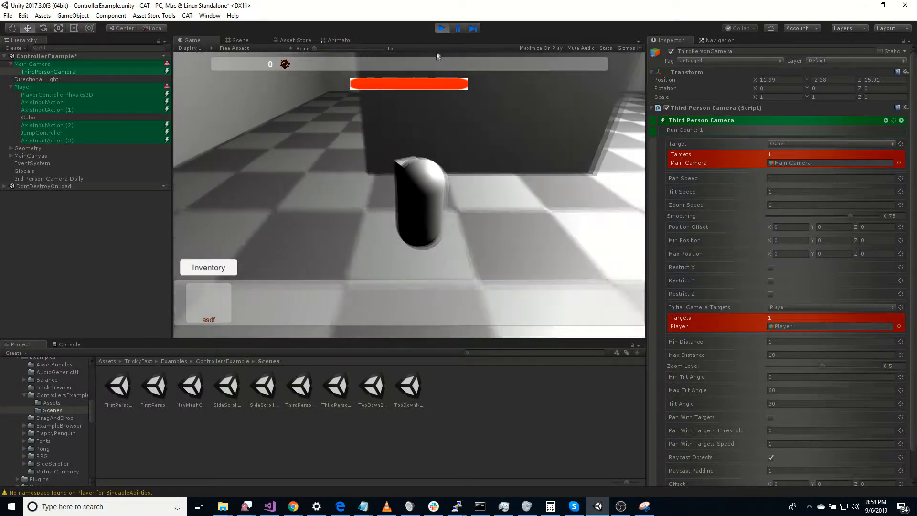
left_click(442, 27)
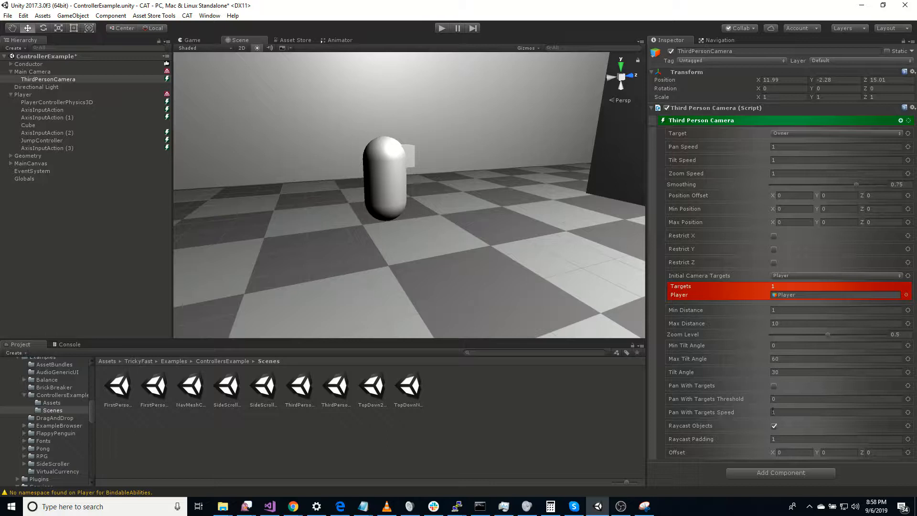
Step: Enable Pan With Targets on the Third Person Camera and test in the running scene how it pans as the Player turns near walls
left_click(774, 385)
left_click(441, 29)
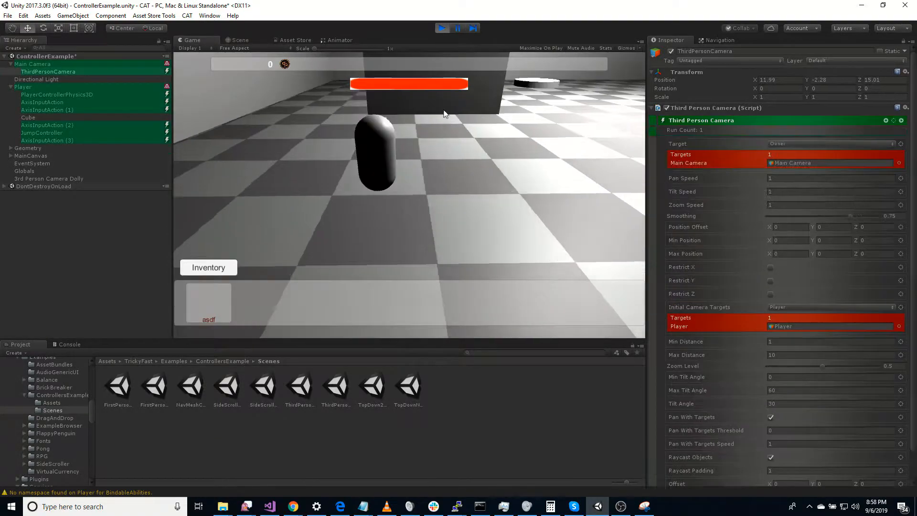
key("d")
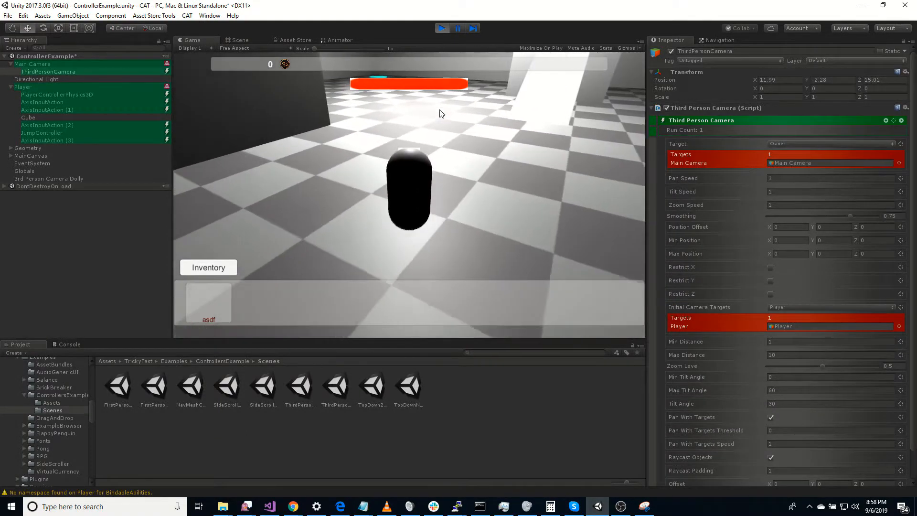
key("d")
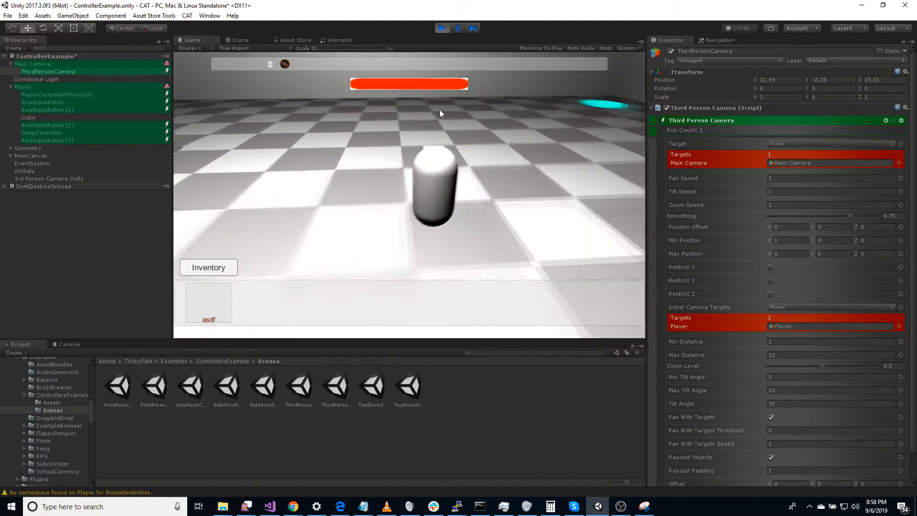
key("a")
key("d")
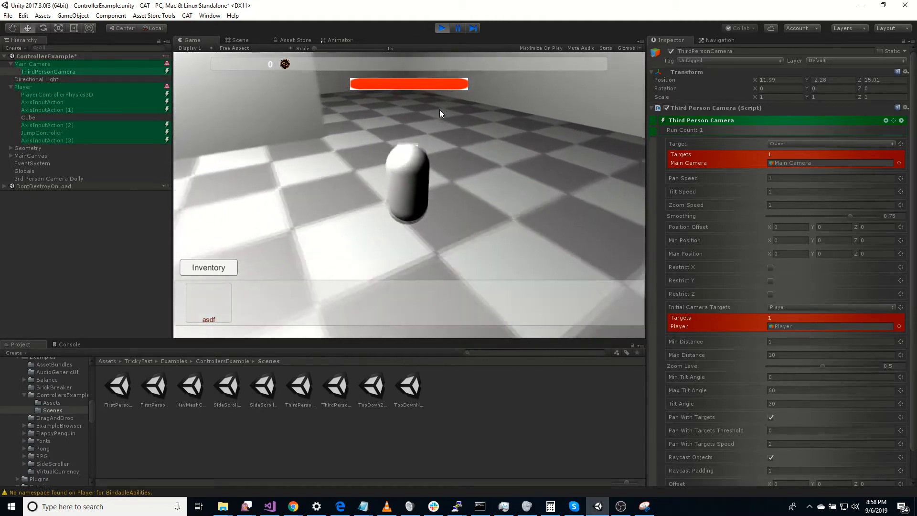
key("d")
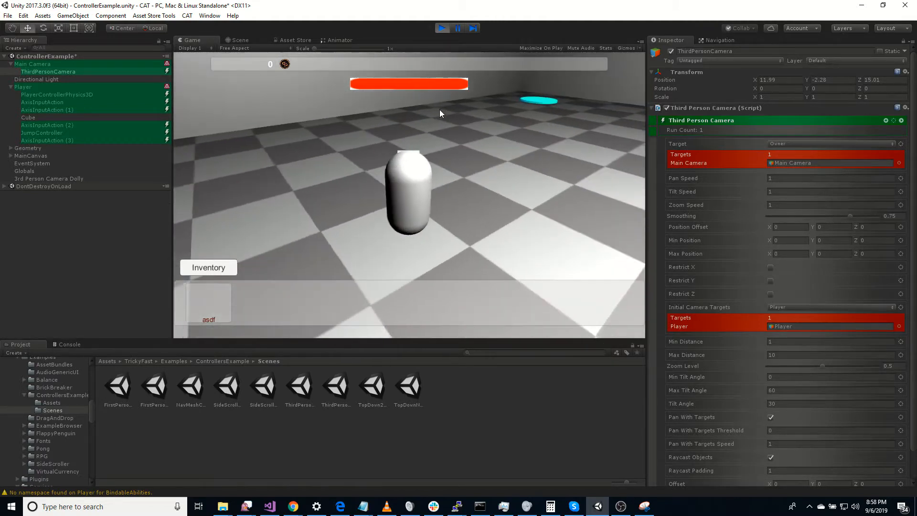
key("a")
key("d")
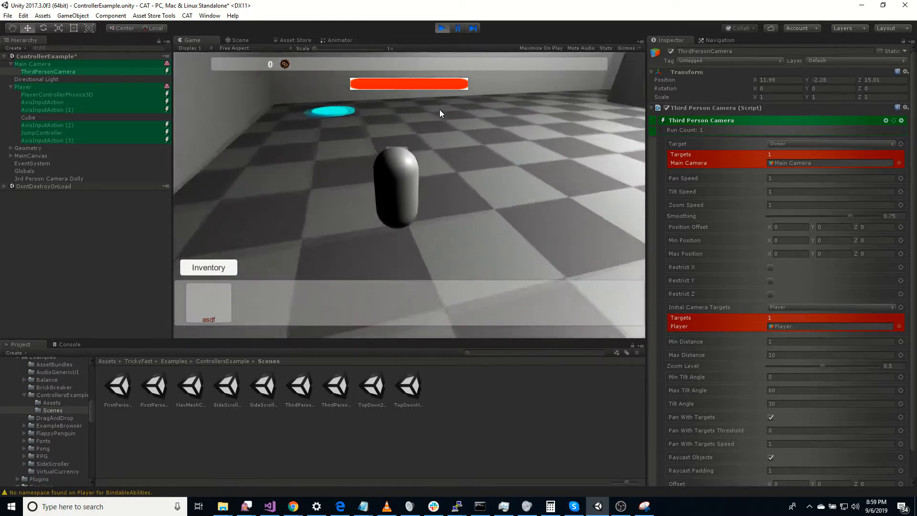
key("d")
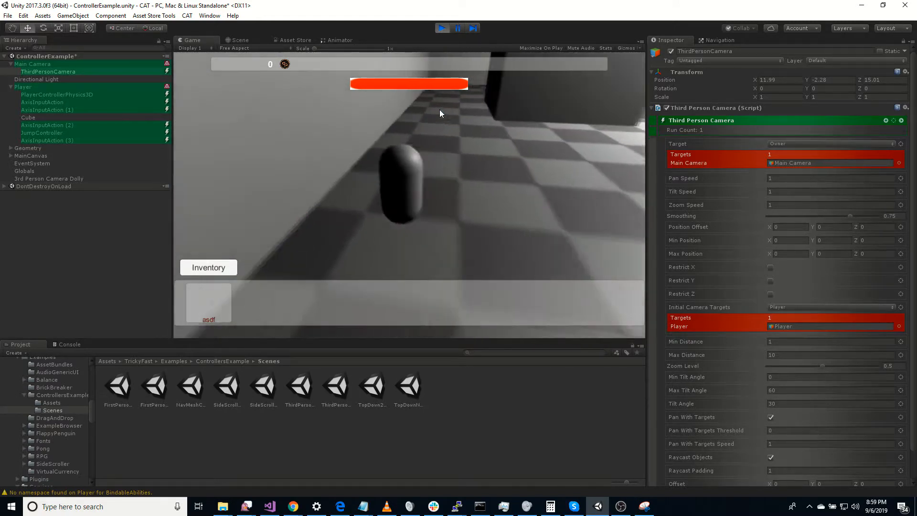
key("d")
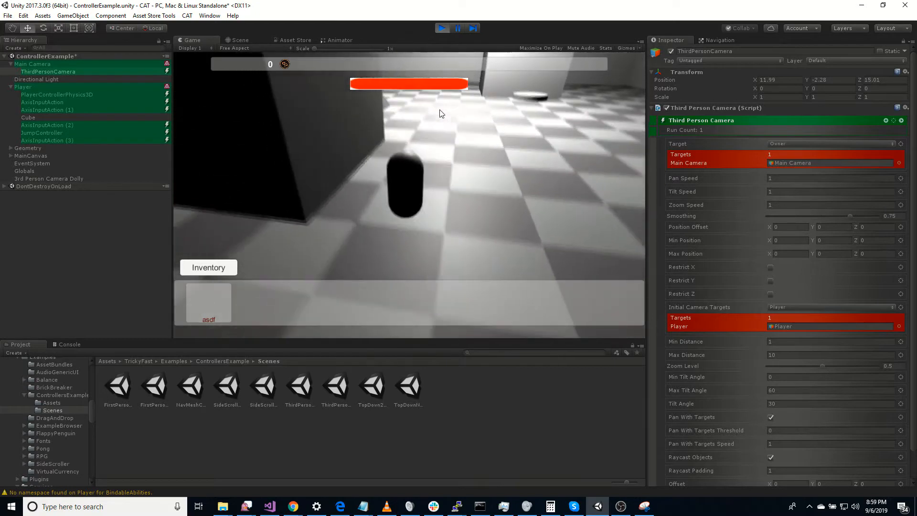
key("a")
key("a")
key("d")
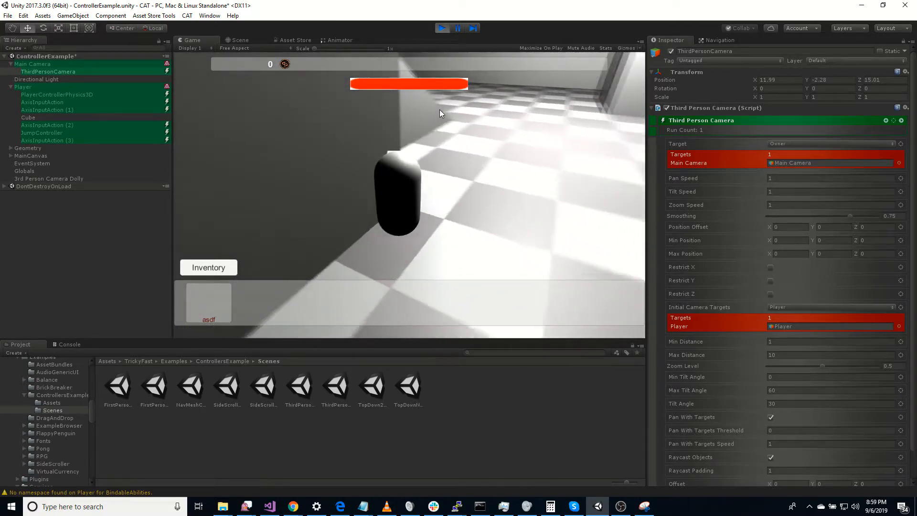
key("d")
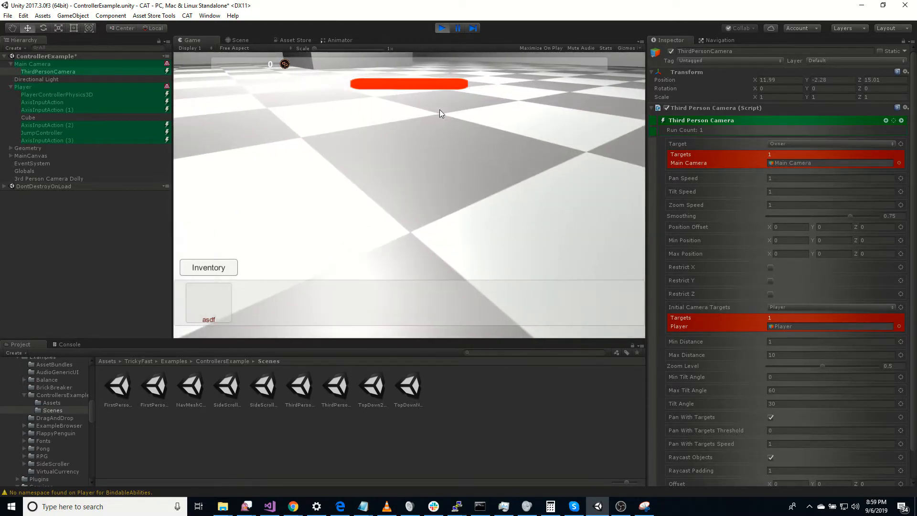
key("a")
key("d")
key("a")
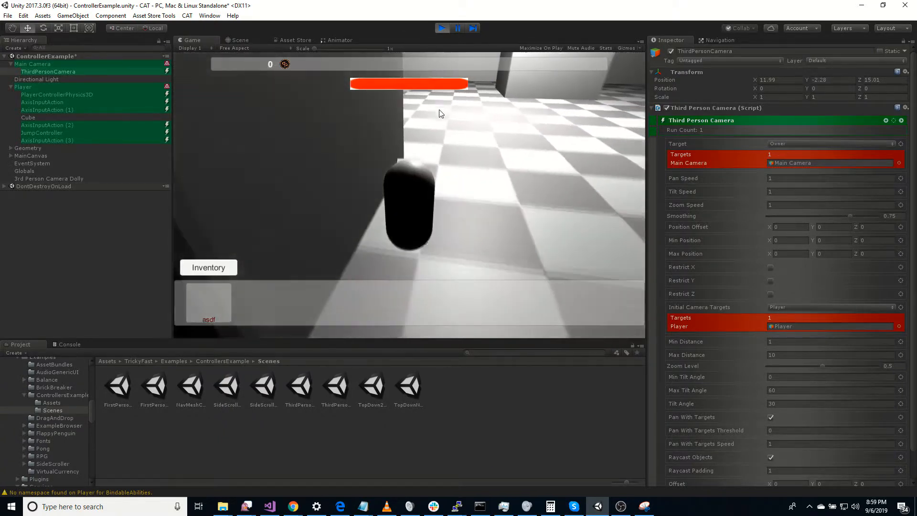
key("d")
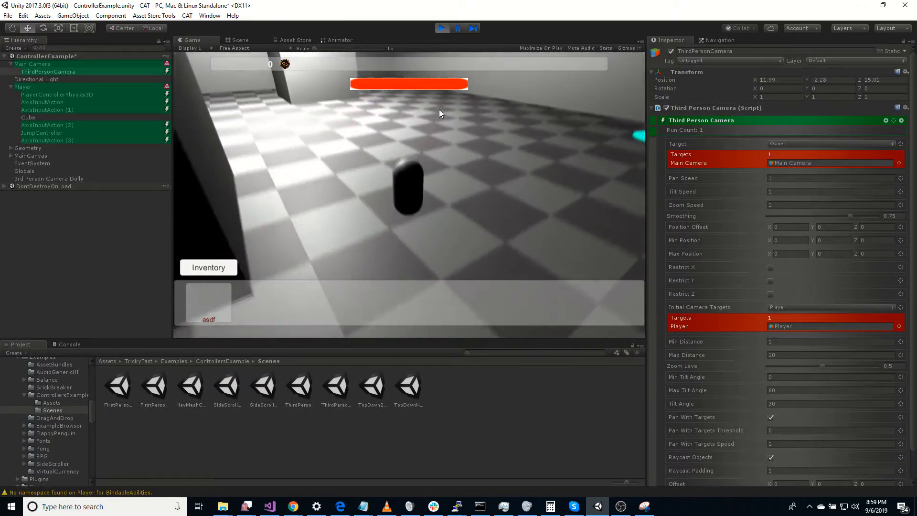
key("a")
key("d")
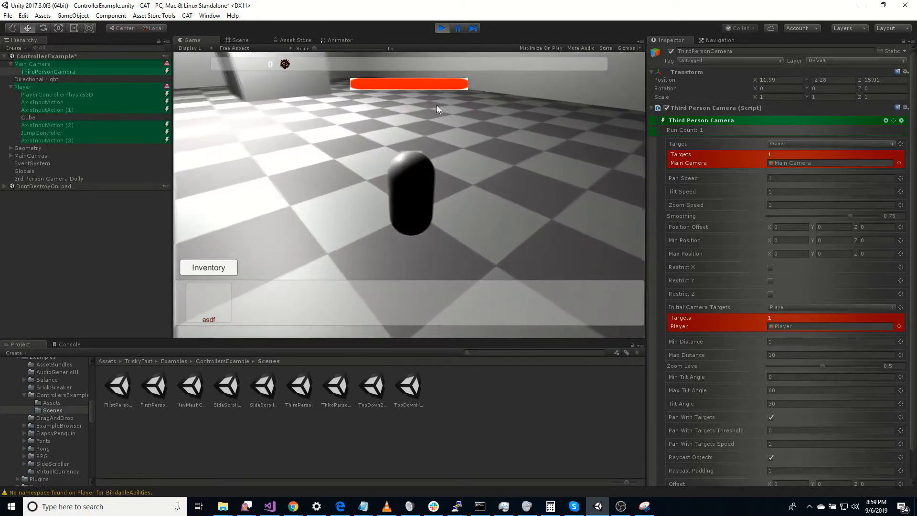
key("d")
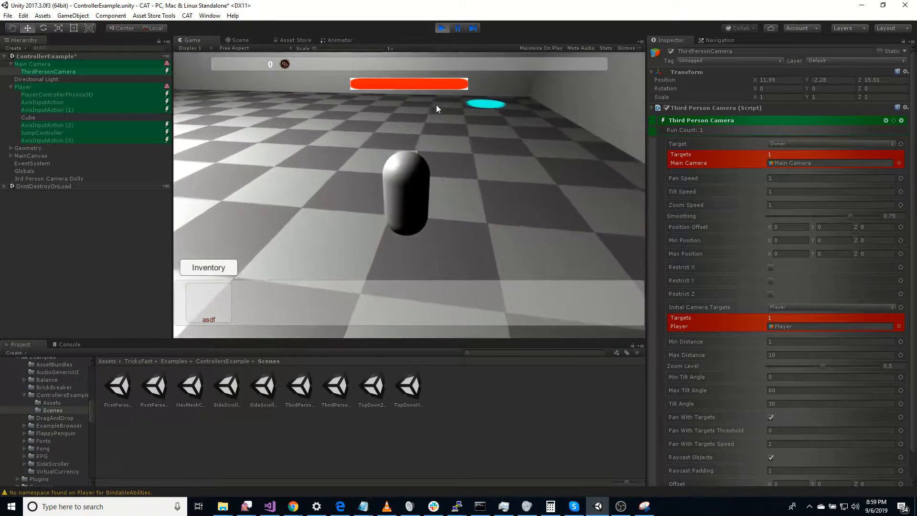
key("d")
key("a")
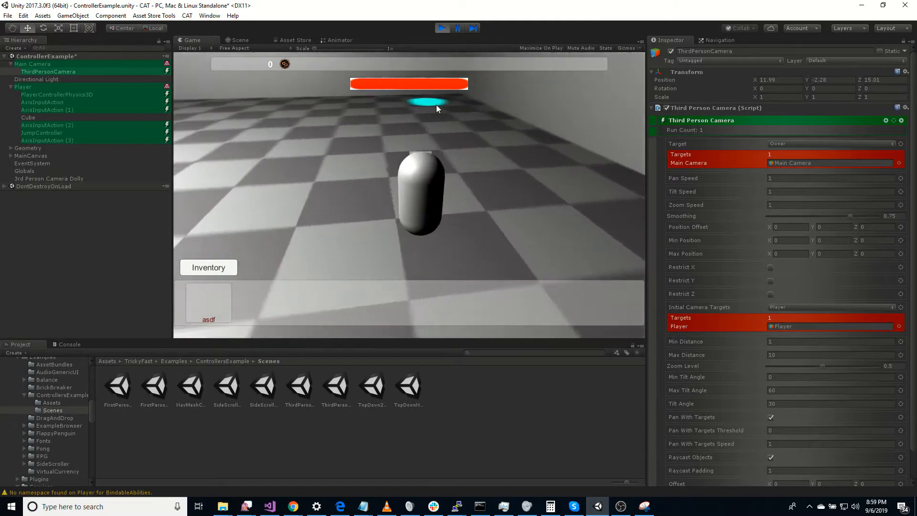
key("a")
key("w")
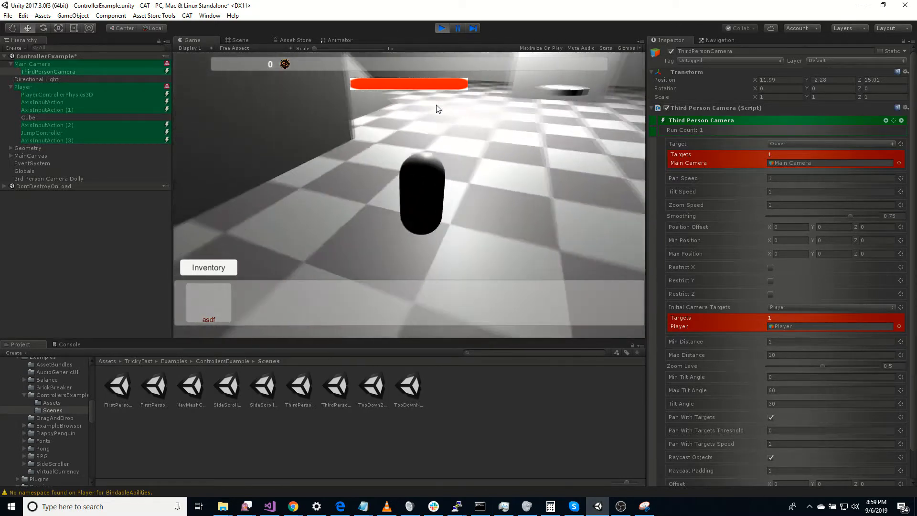
key("a")
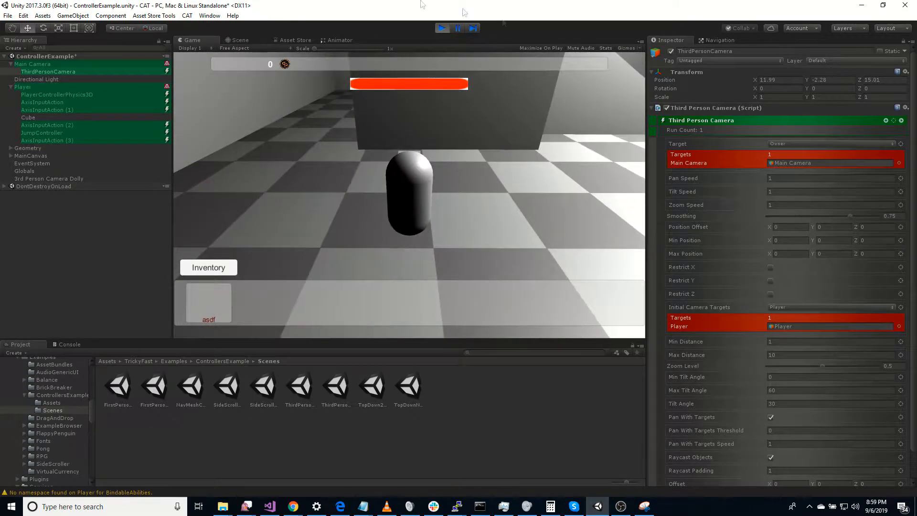
left_click(441, 28)
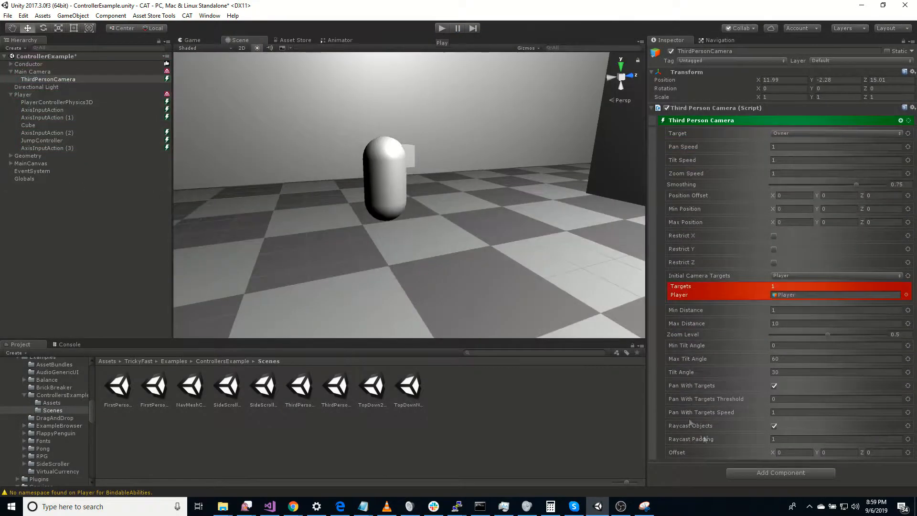
Step: Disable Raycast Objects on the Third Person Camera and test in the running scene how the camera behaves as the Player moves near walls
left_click(774, 425)
left_click(440, 28)
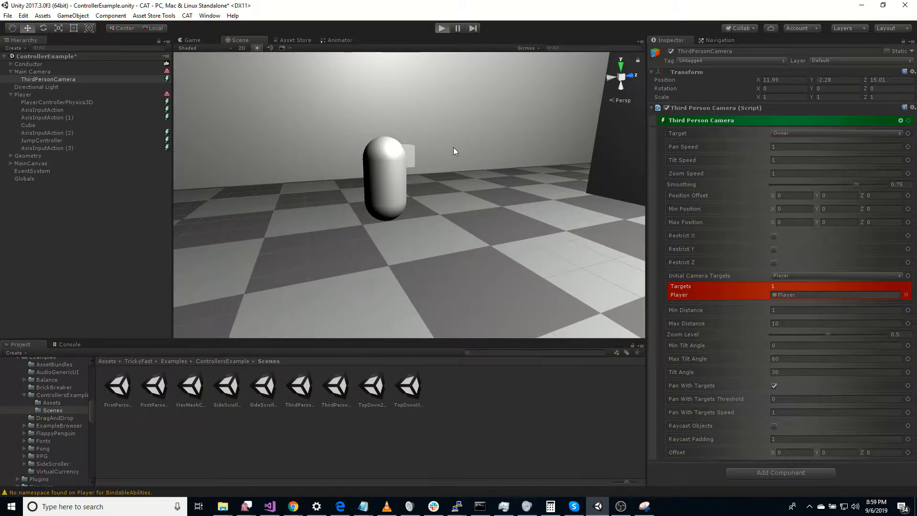
key("w")
key("d")
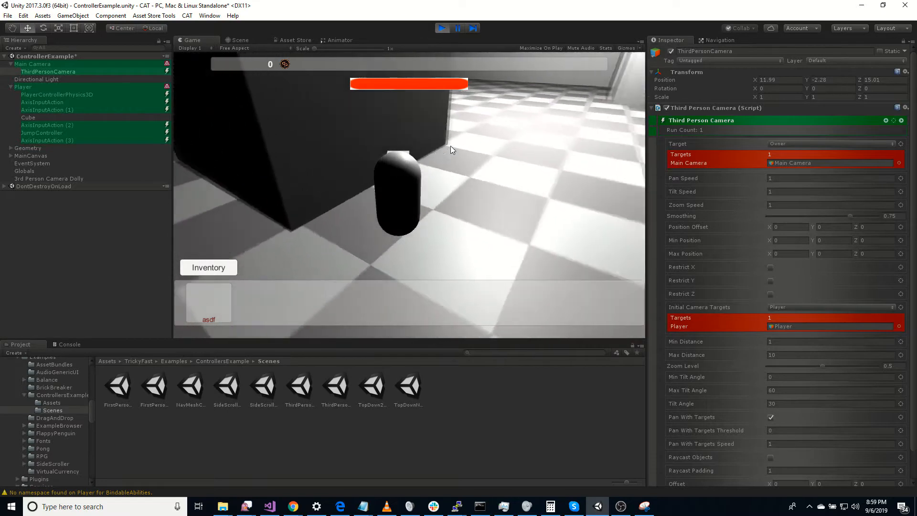
key("d")
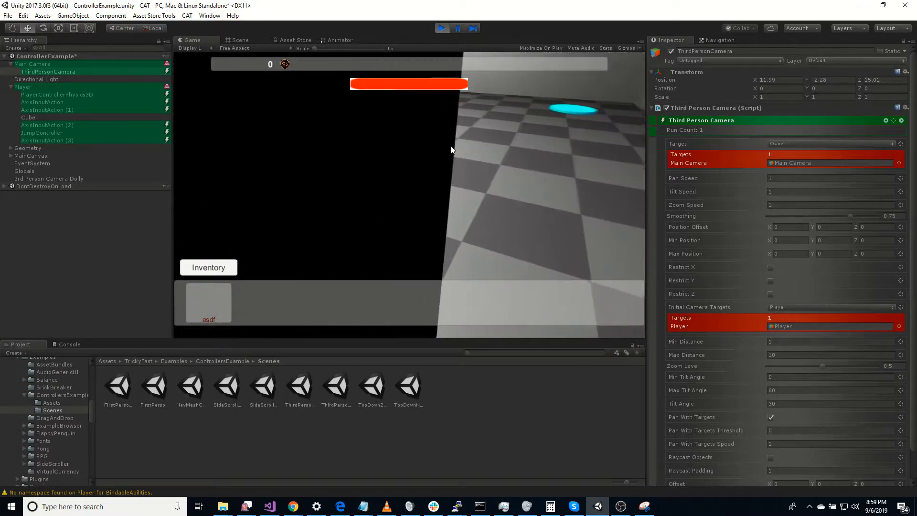
key("a")
key("d")
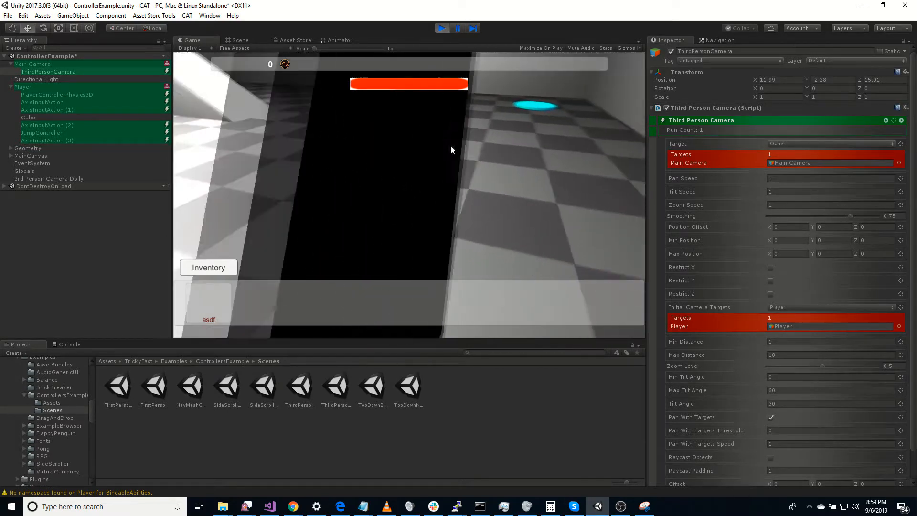
key("d")
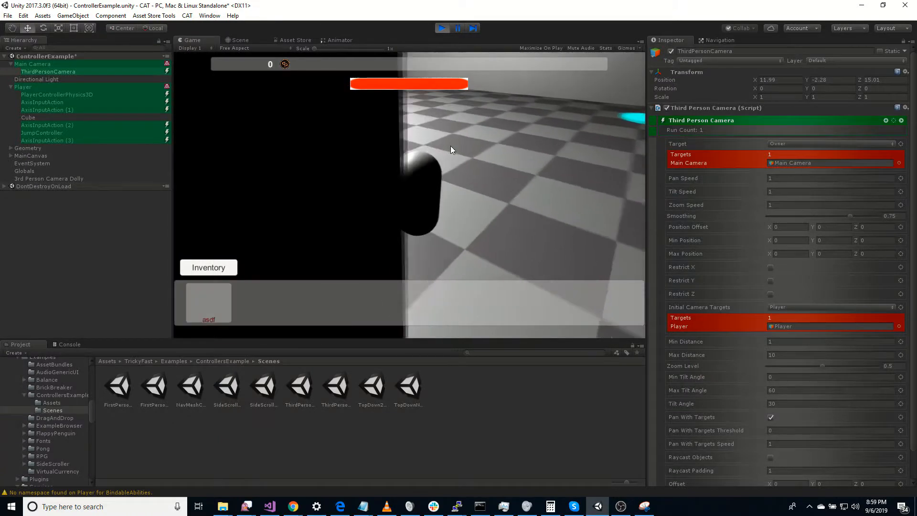
key("a")
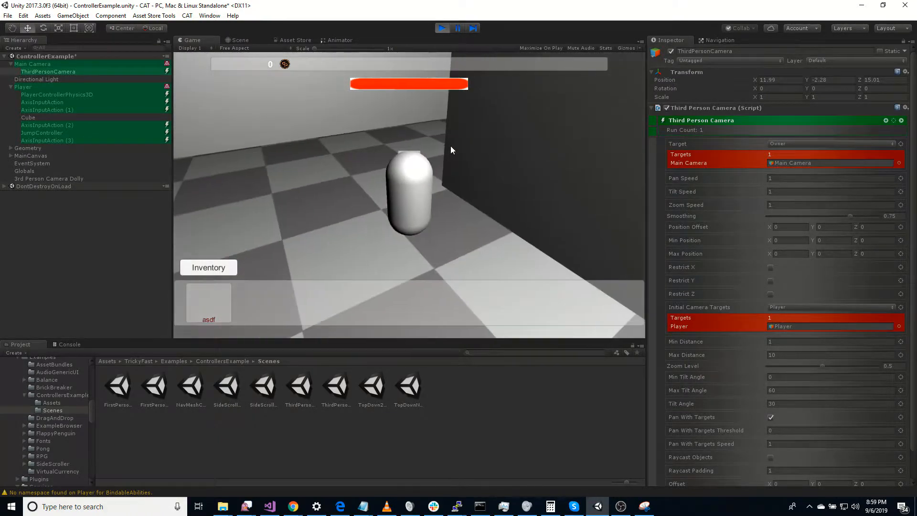
key("w")
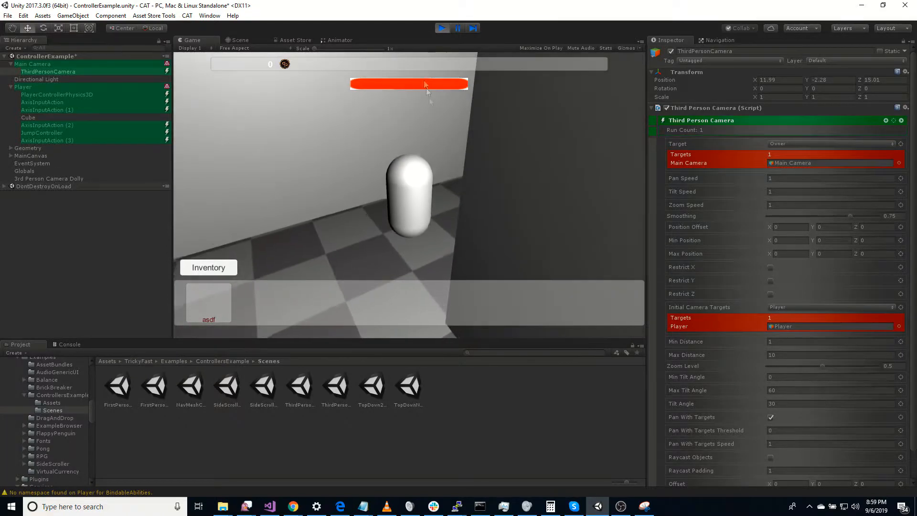
key("space")
left_click(441, 28)
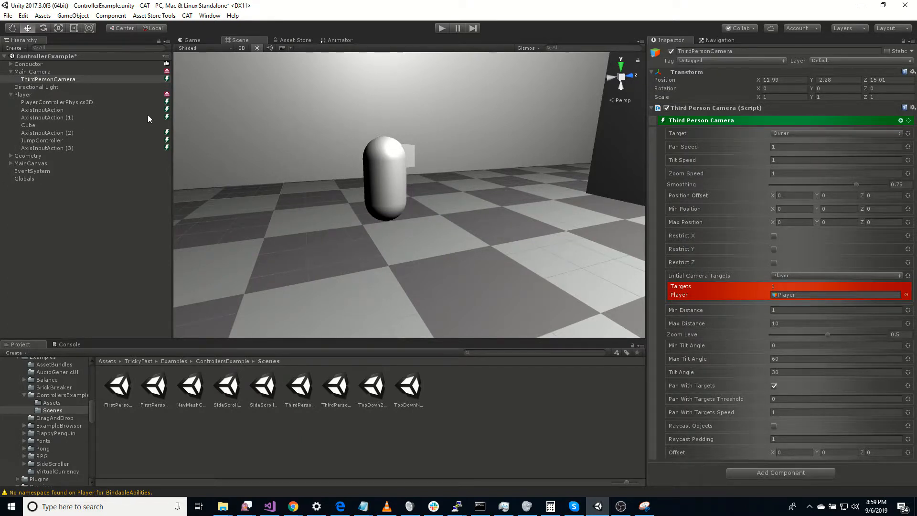
Step: Add a Mouse Button trigger as a child of the Main Camera
left_click(36, 72)
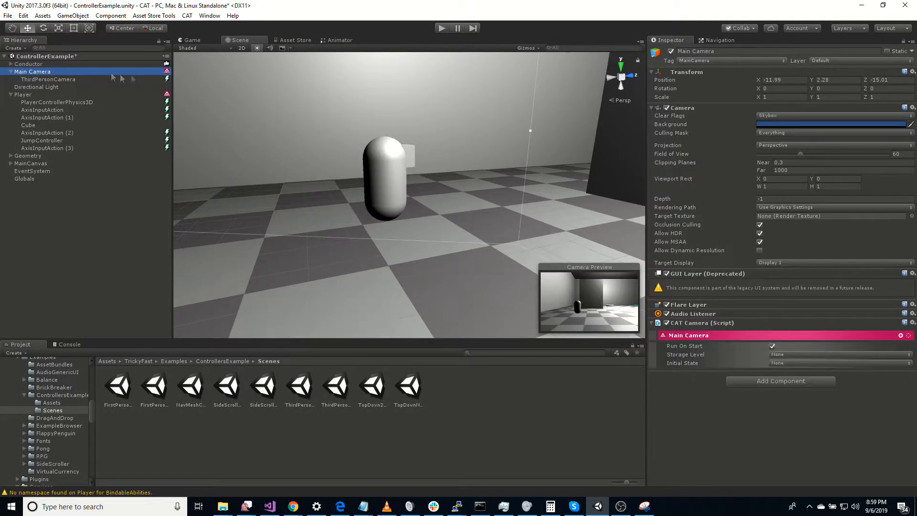
left_click(901, 336)
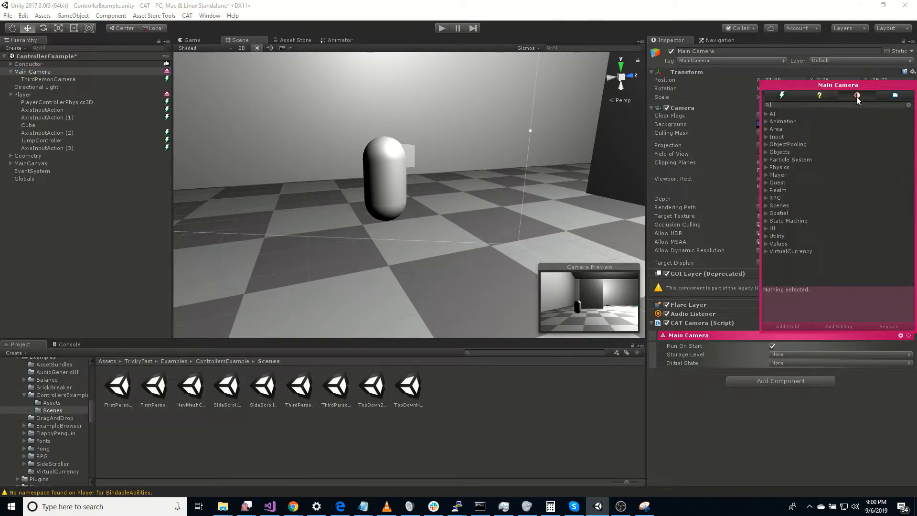
type("mouse")
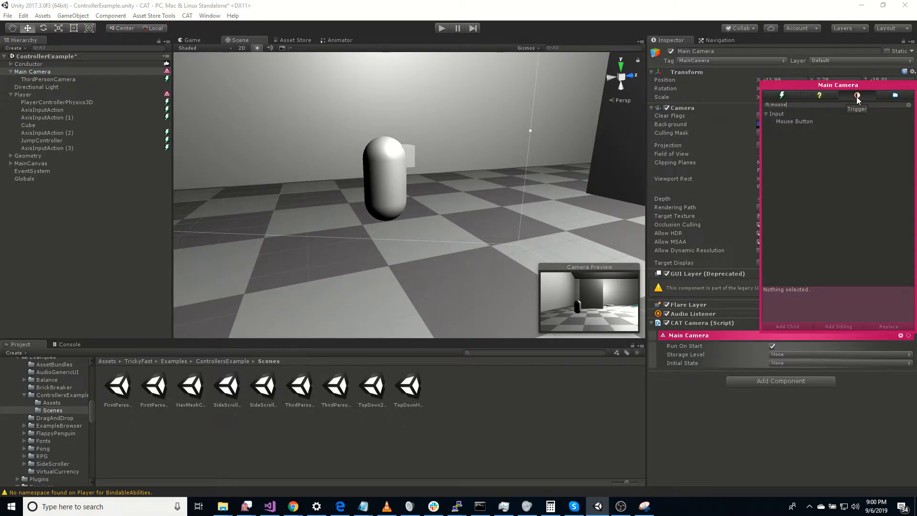
double_click(806, 122)
left_click(668, 446)
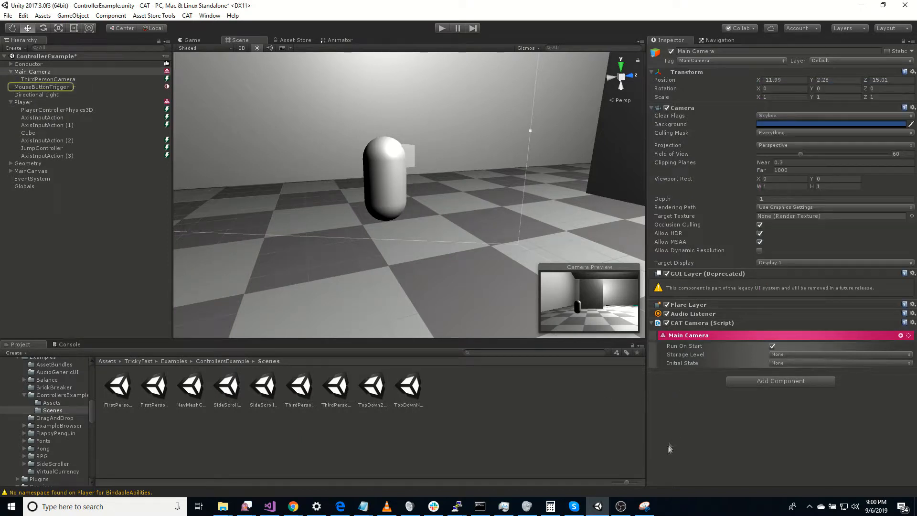
left_click(50, 88)
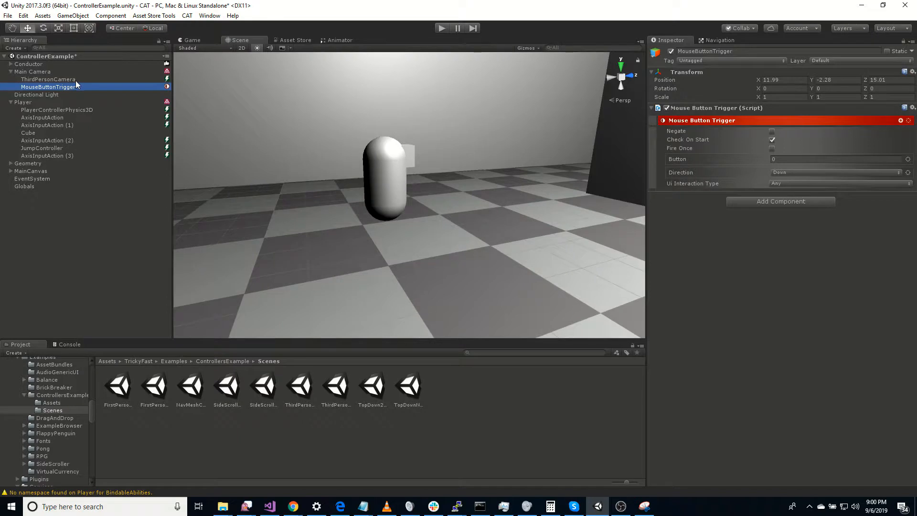
Step: Add a Triggered Action as a child of the Main Camera and nest the MouseButtonTrigger under it
left_click(61, 80)
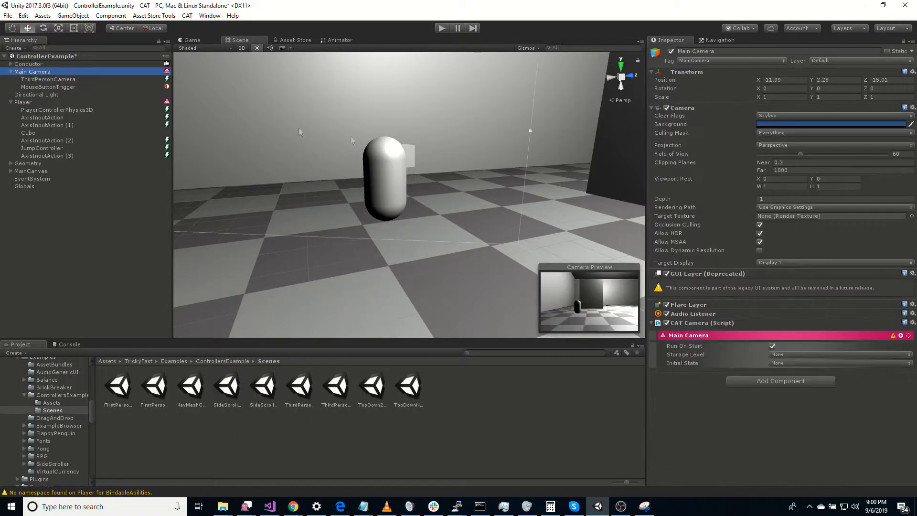
left_click(902, 336)
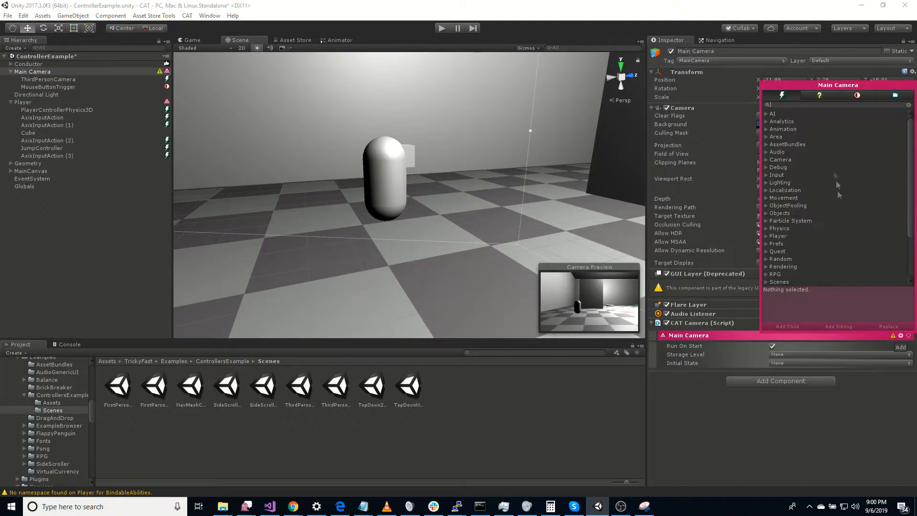
type("trigger")
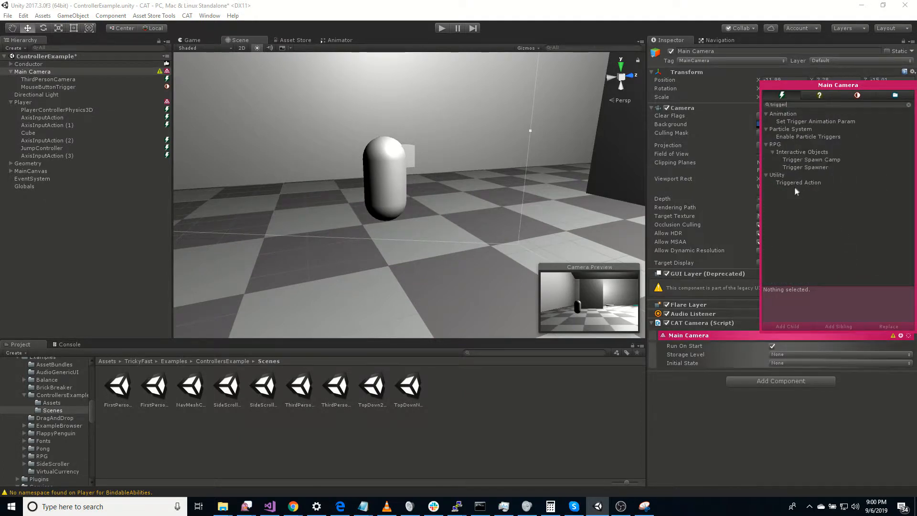
double_click(797, 183)
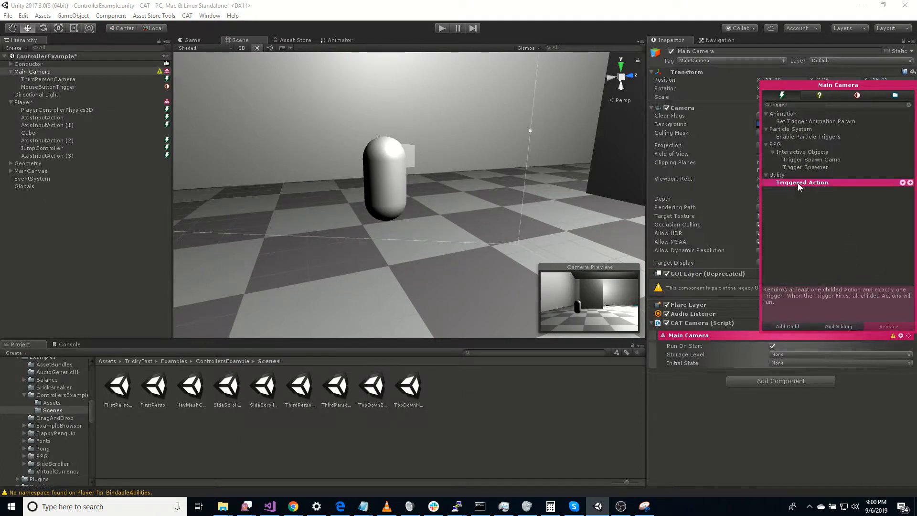
left_click(38, 88)
left_click(46, 90)
left_click_drag(47, 90, 50, 95)
left_click(61, 88)
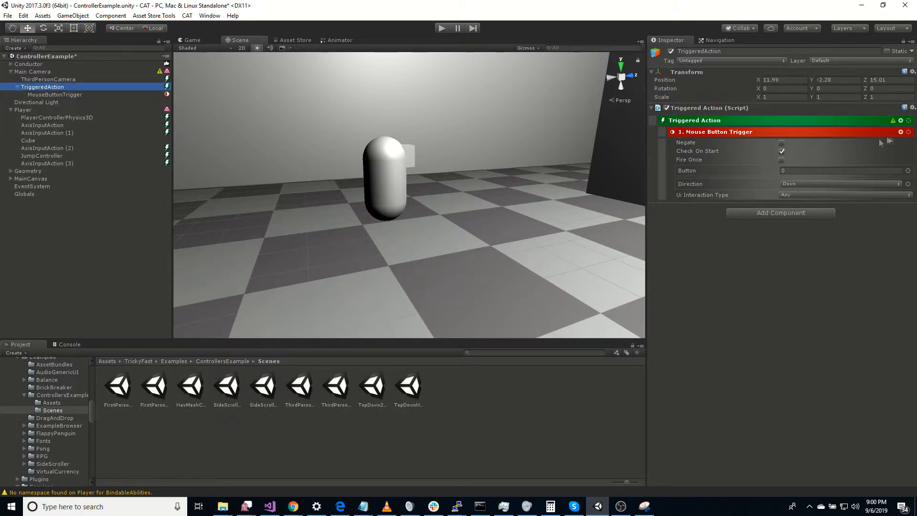
Step: Add an Axis Input action with the axis name Mouse X under the Triggered Action, and test mouse panning in the running scene
left_click(901, 121)
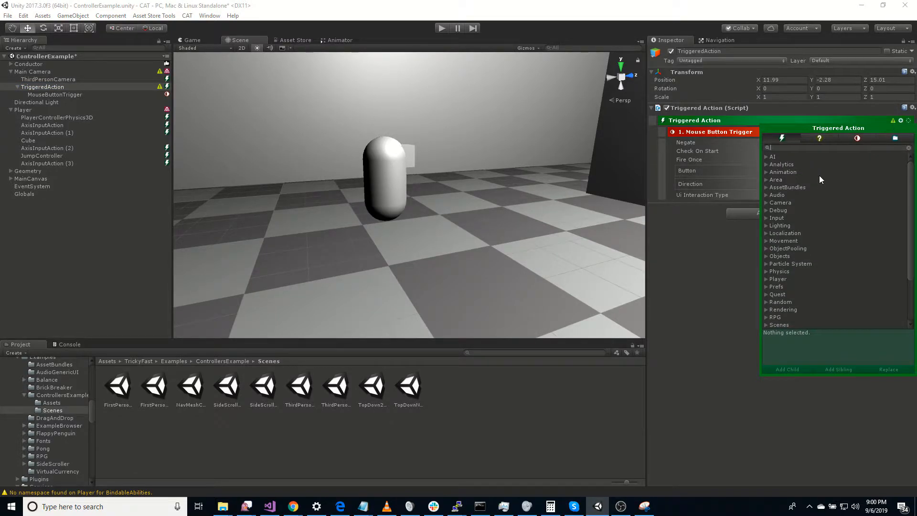
type("axi")
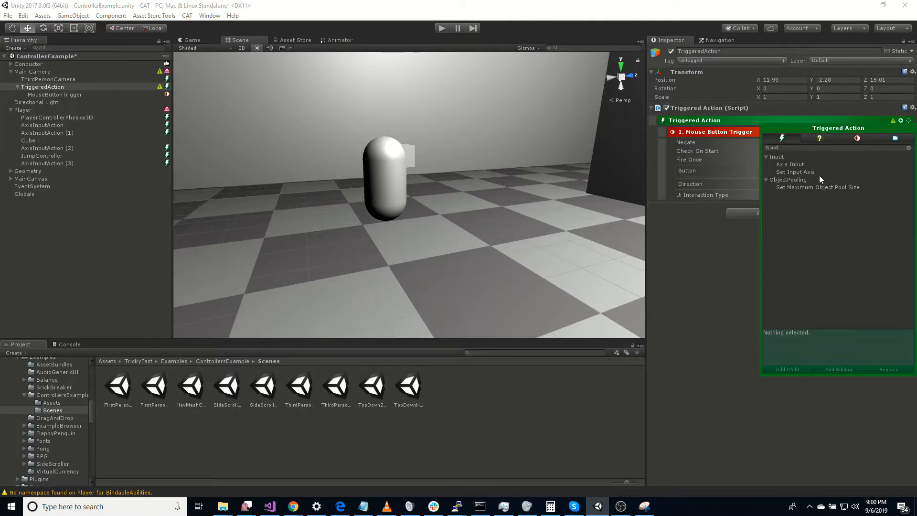
double_click(795, 164)
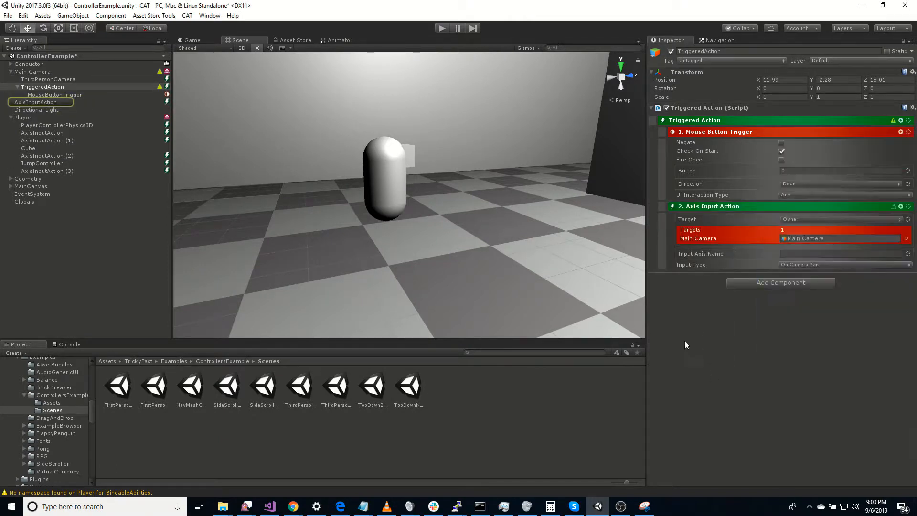
left_click(809, 254)
type("Mouse X")
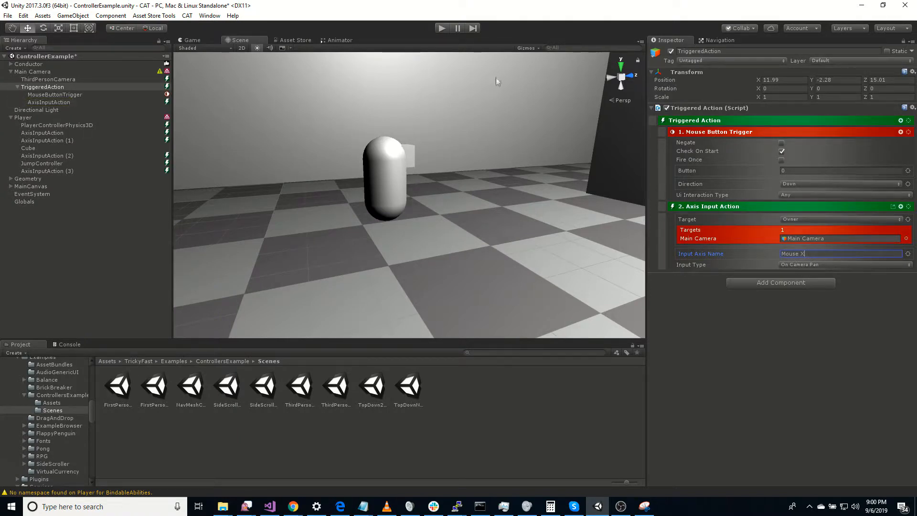
left_click(442, 29)
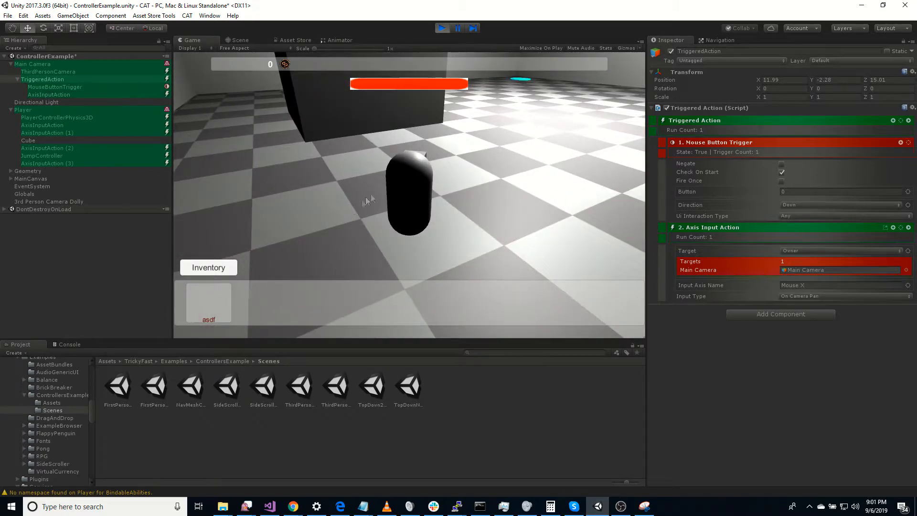
left_click(443, 30)
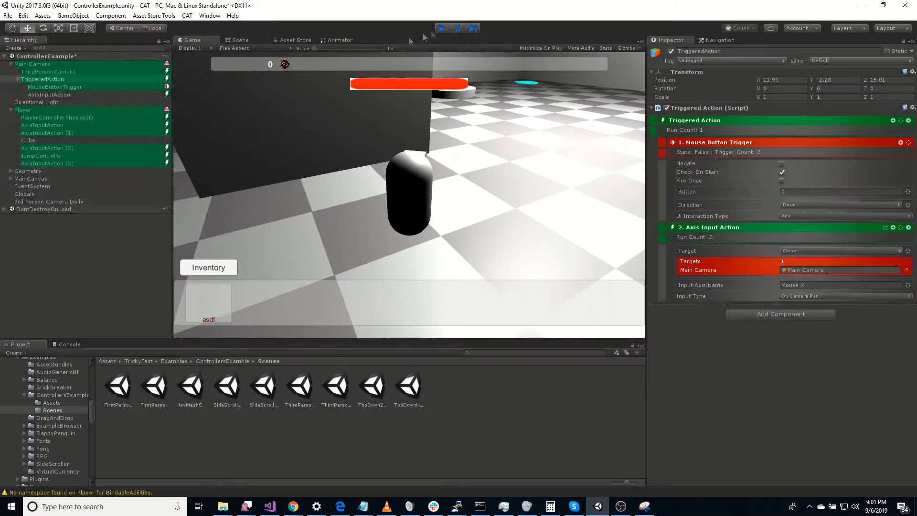
Step: Set the Third Person Camera's Smoothing to 0.95 and test in the running scene how the camera follows the Player
left_click(53, 78)
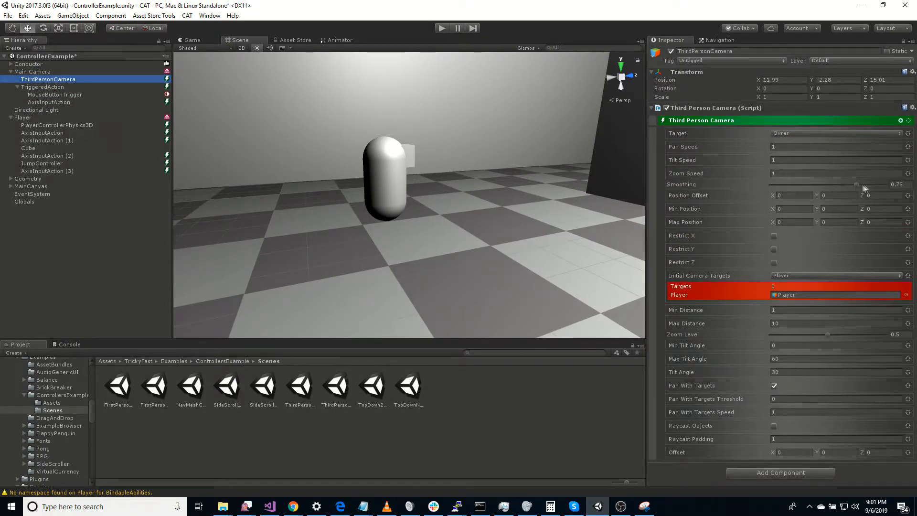
left_click_drag(857, 184, 886, 187)
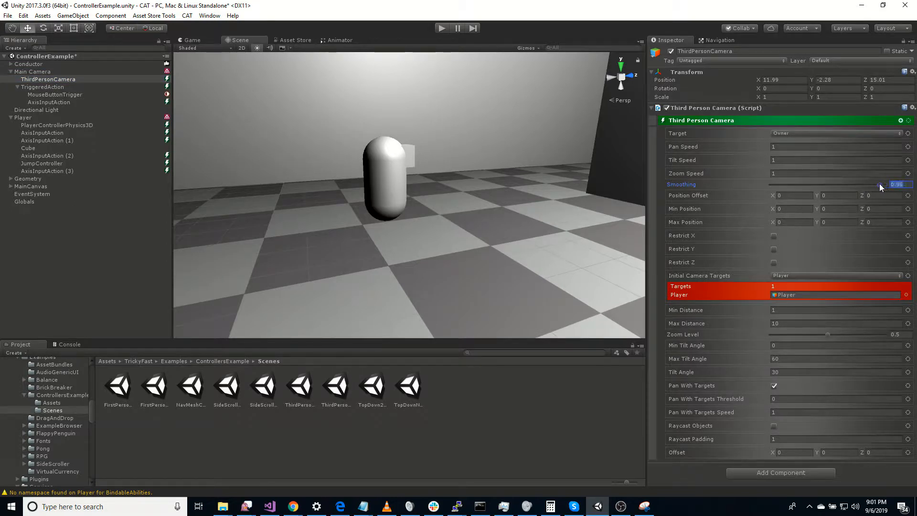
left_click(441, 28)
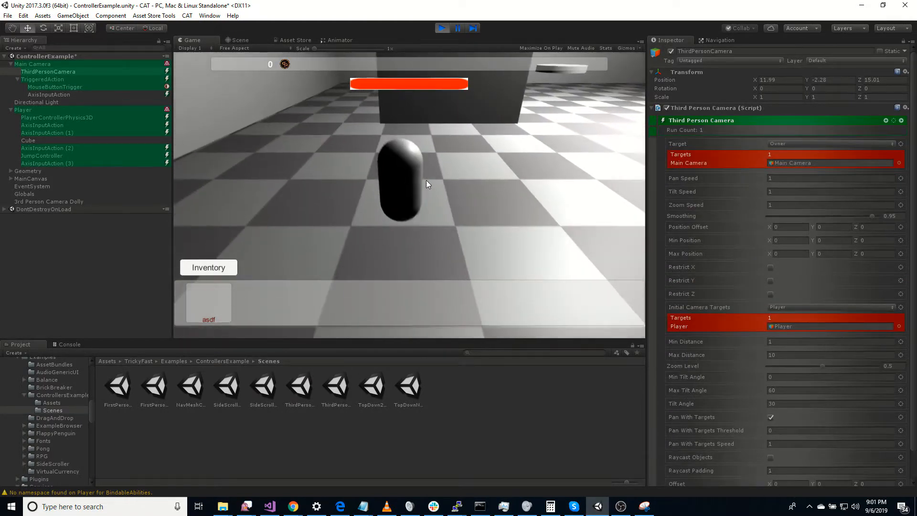
key("d")
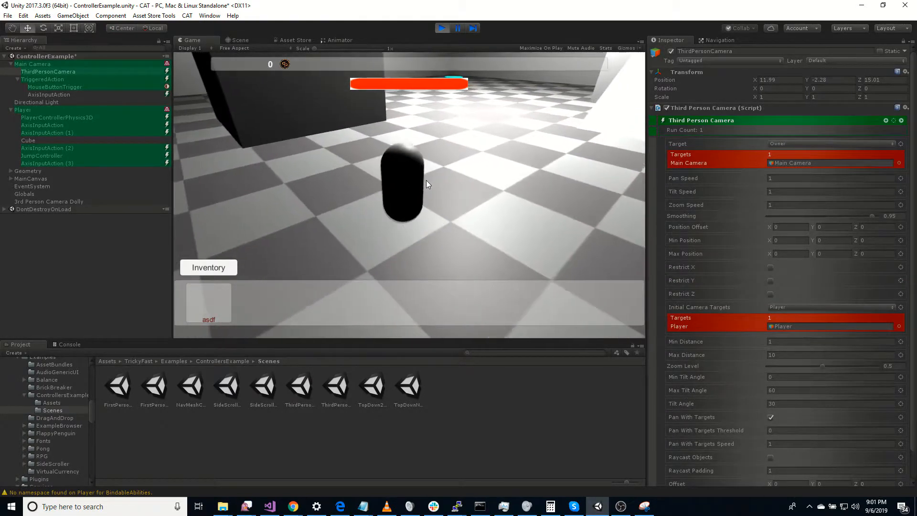
key("w")
key("a")
key("d")
key("w")
key("a")
right_click_drag(478, 179, 332, 210)
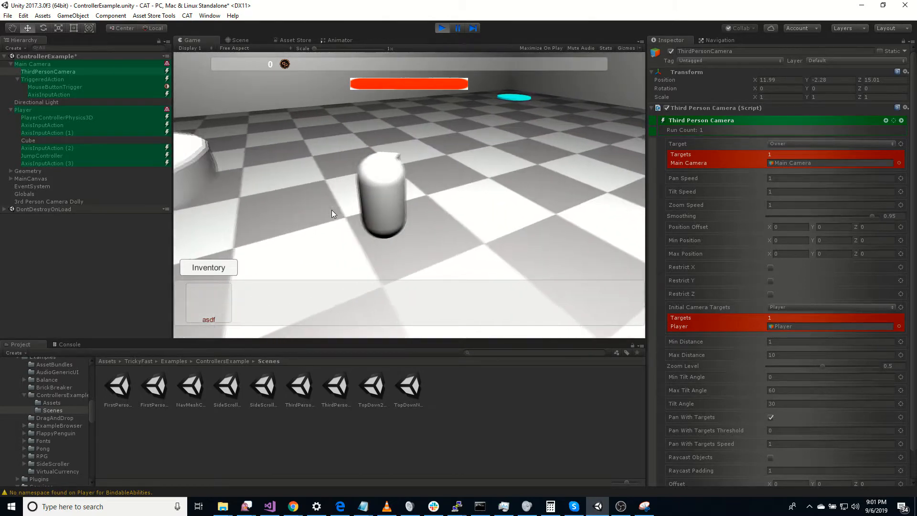
key("w")
key("d")
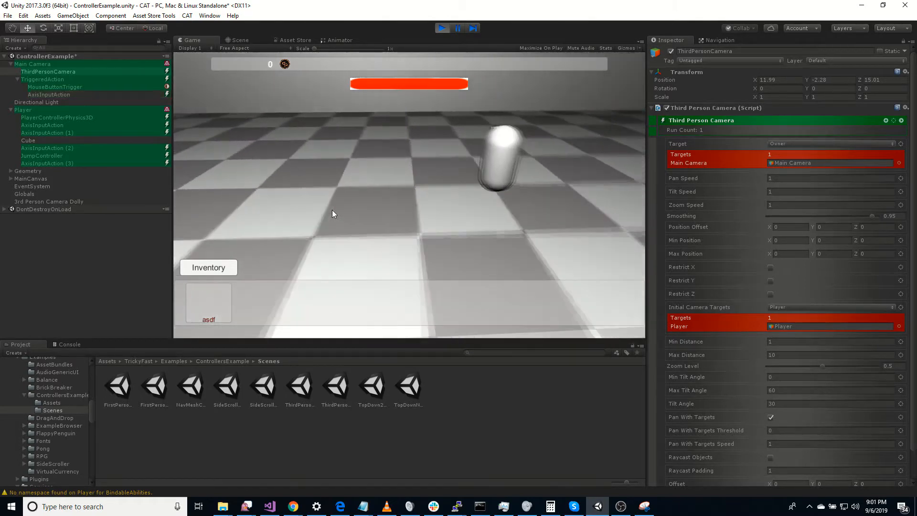
key("a")
key("w")
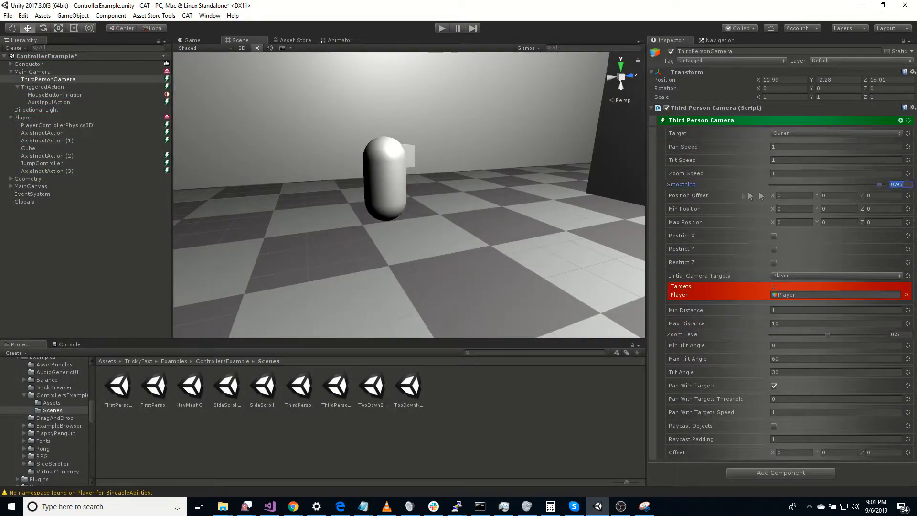
Step: Set the Third Person Camera's Smoothing to 0 and test the camera's movement and mouse panning in the running scene
type("0")
key("Return")
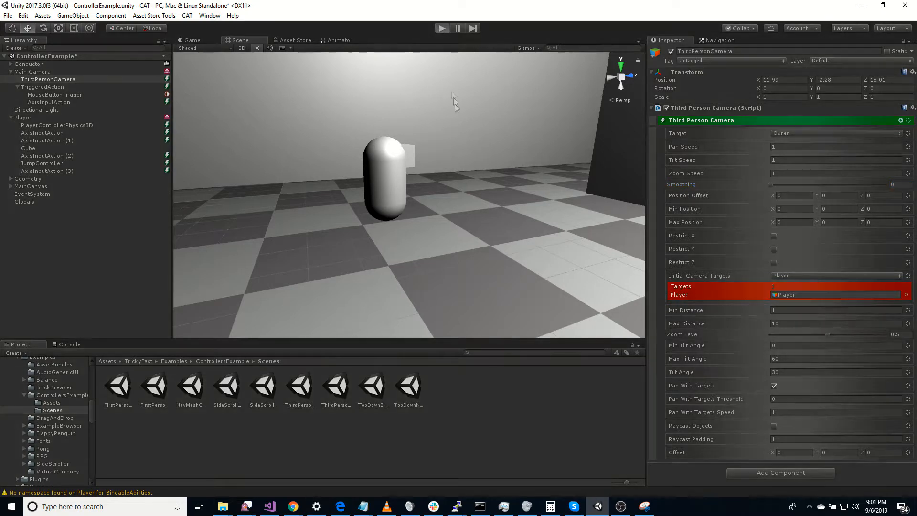
key("ctrl+p")
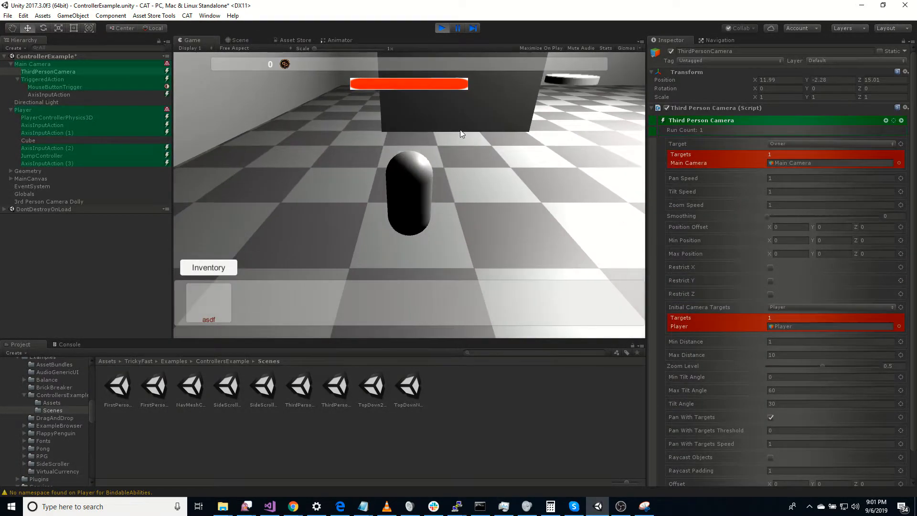
key("w")
key("d")
key("a")
left_click_drag(462, 134, 501, 180)
key("a")
key("w")
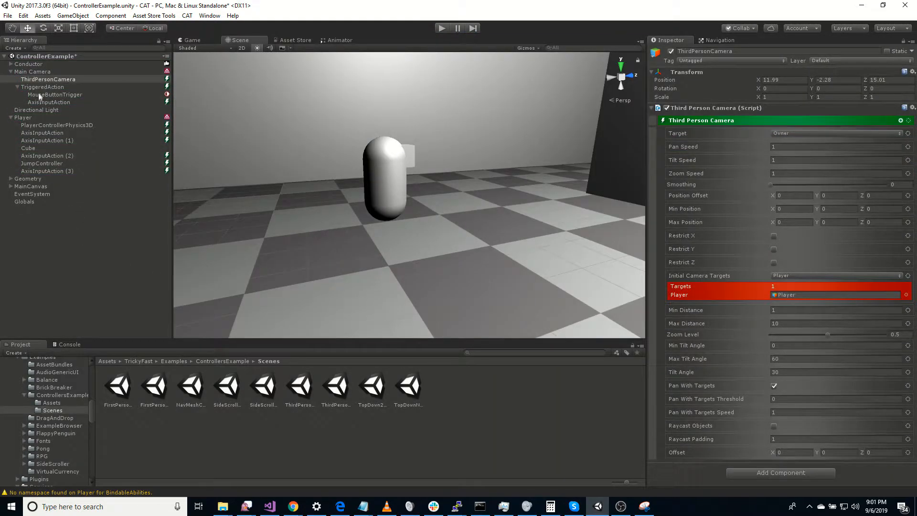
Step: Duplicate the Axis Input action under the Triggered Action and set the copy to axis Mouse Y with input type On Camera Tilt
left_click(42, 88)
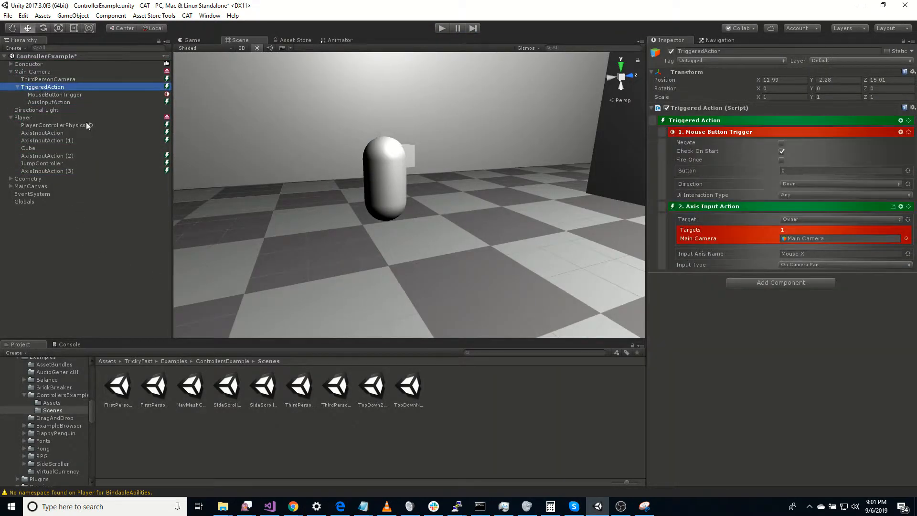
left_click(60, 102)
key("ctrl+d")
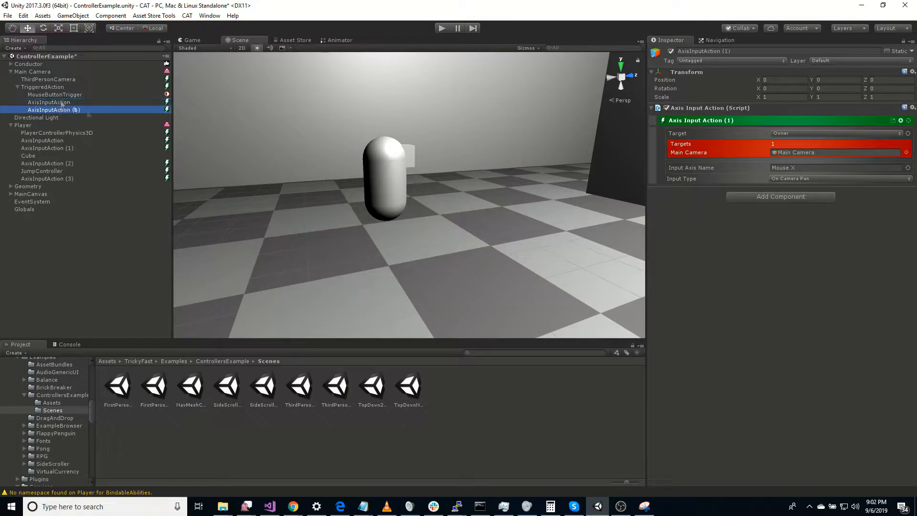
left_click(815, 168)
key("End")
key("BackSpace")
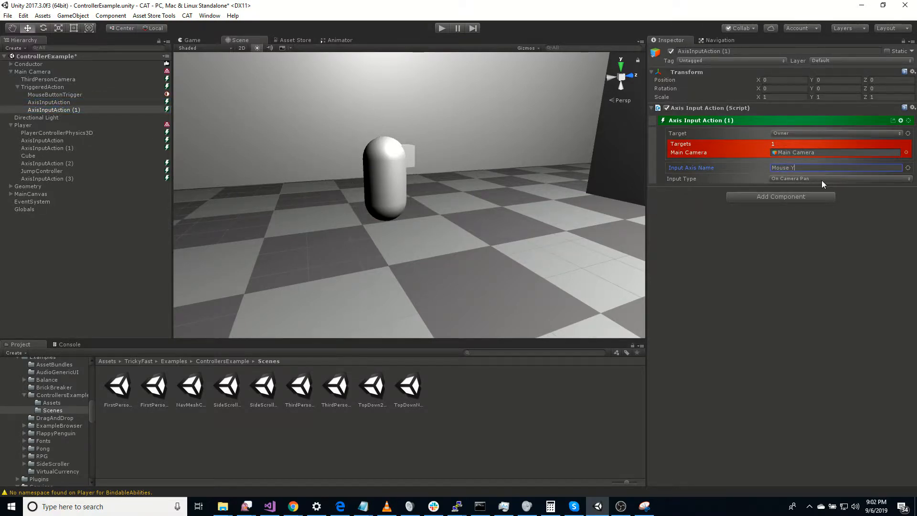
left_click(822, 179)
left_click(824, 199)
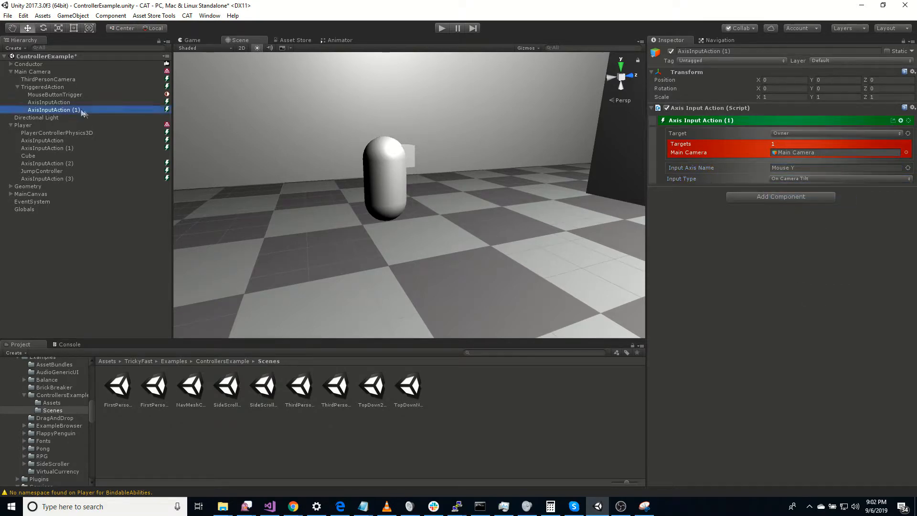
Step: Test tilting the camera with the mouse in the running scene, and stop the scene
left_click(443, 27)
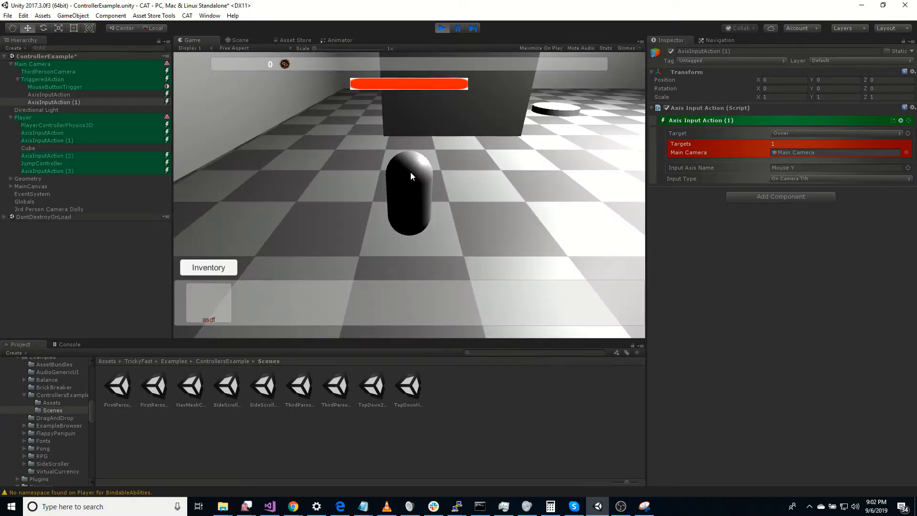
right_click_drag(455, 189, 482, 321)
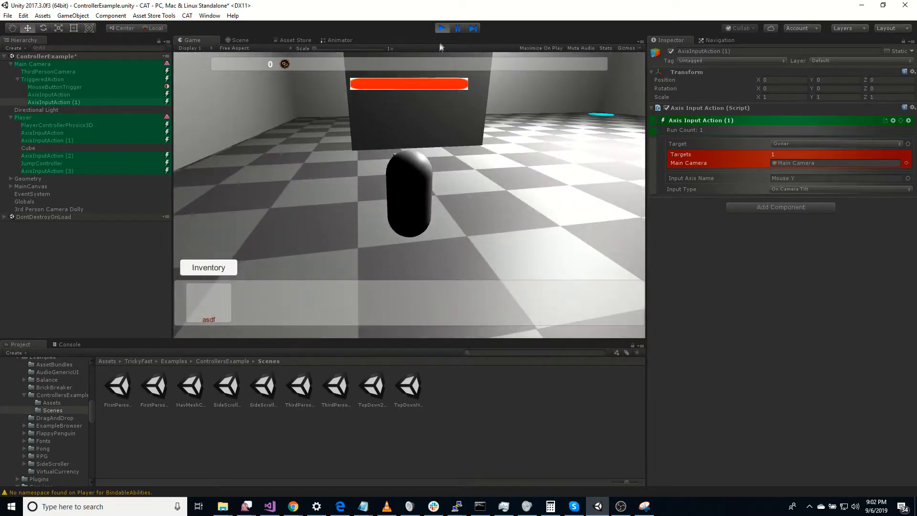
key("ctrl+p")
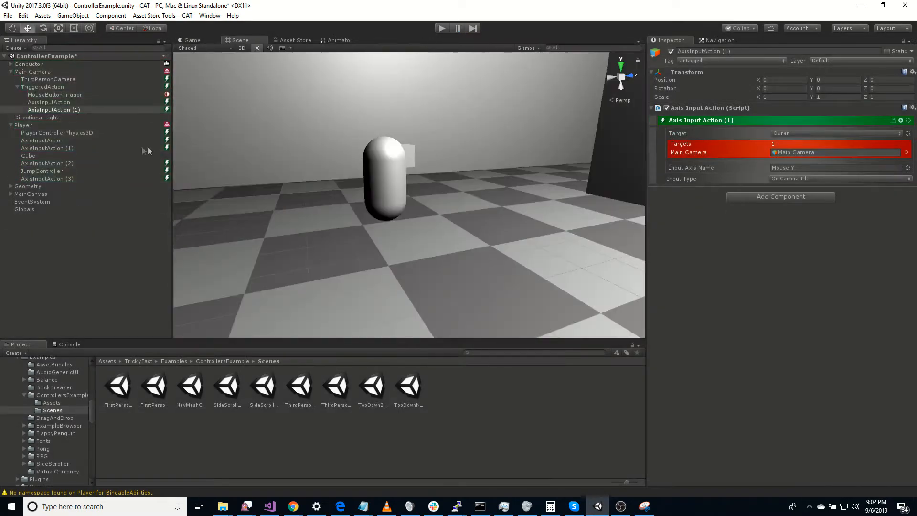
Step: Duplicate the Mouse X Axis Input action and place the copy directly under the Main Camera, outside the Triggered Action
left_click(43, 86)
left_click(47, 118)
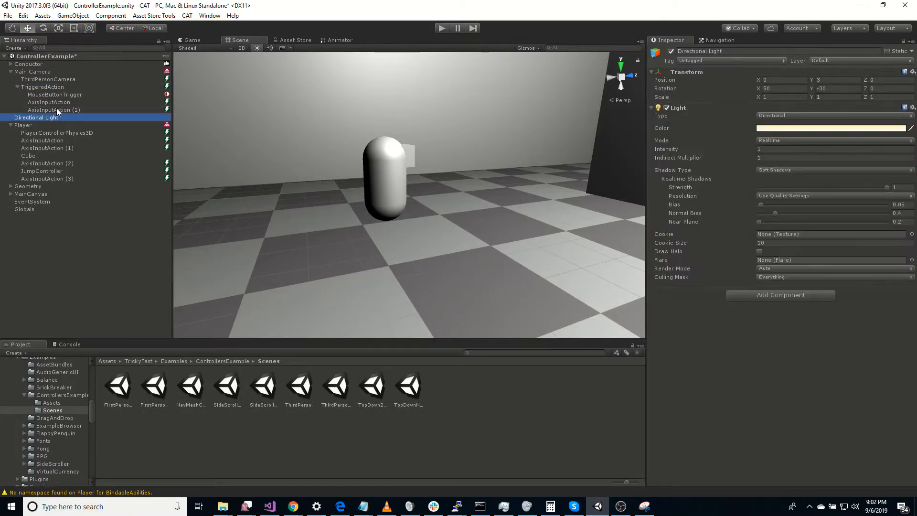
left_click(53, 110)
left_click(51, 102)
key("ctrl+d")
left_click_drag(53, 117, 39, 82)
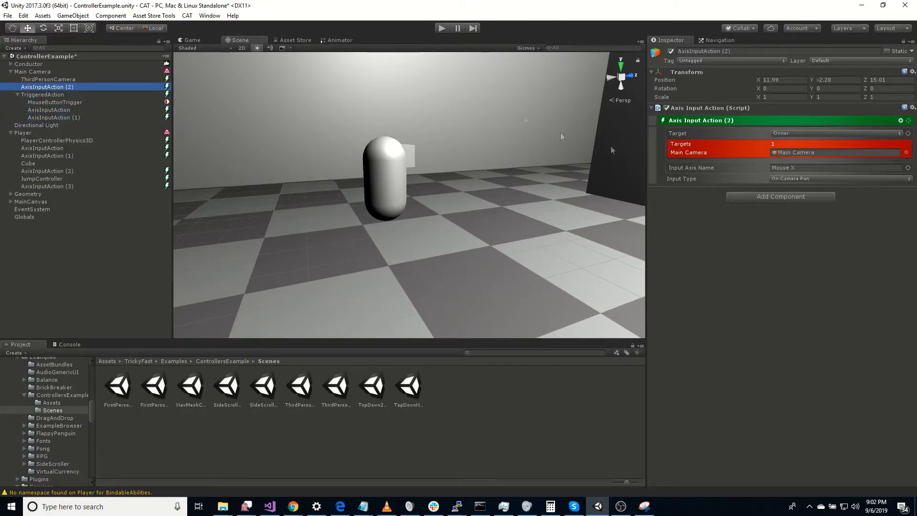
Step: Set the new Main Camera Axis Input action's axis name to Mouse ScrollWheel and its input type to On Camera Zoom
left_click(807, 169)
key("BackSpace")
type("Mouse ScrollWheel")
left_click(837, 179)
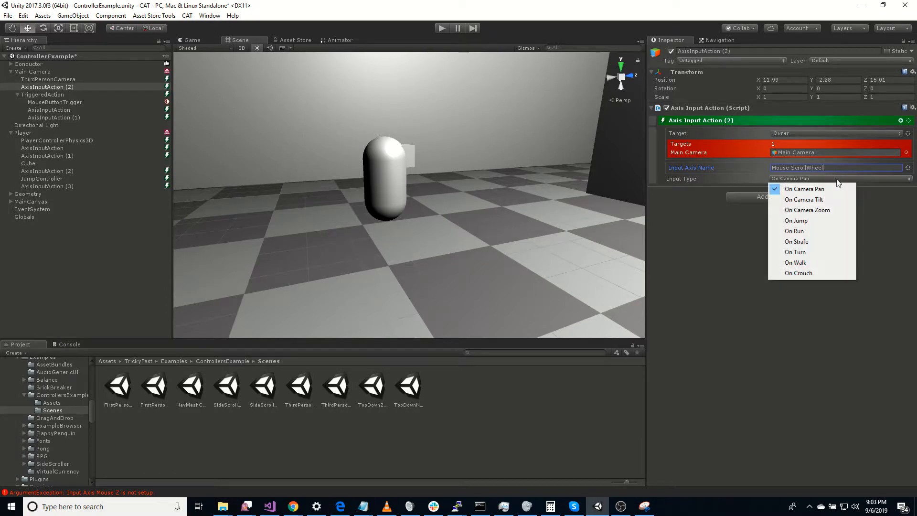
left_click(812, 210)
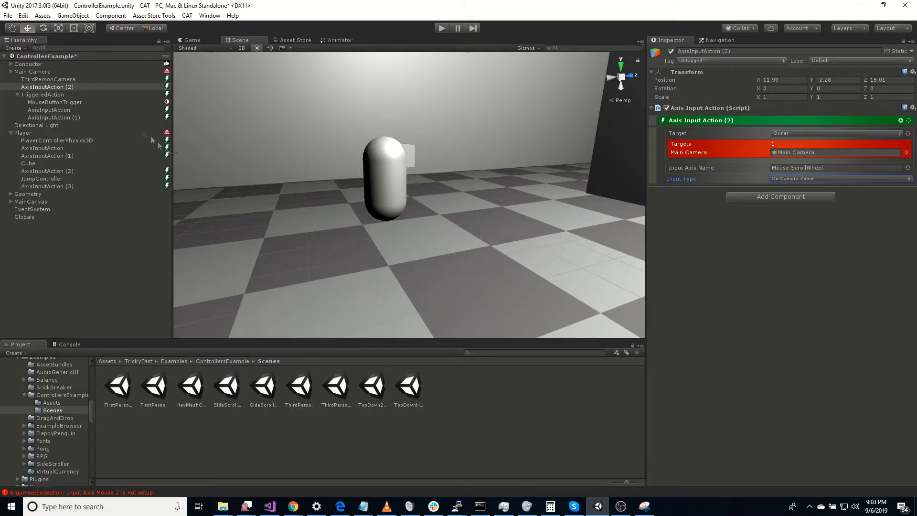
Step: Show the Third Person Camera's settings and test zooming the camera in and out in the running scene
left_click(59, 79)
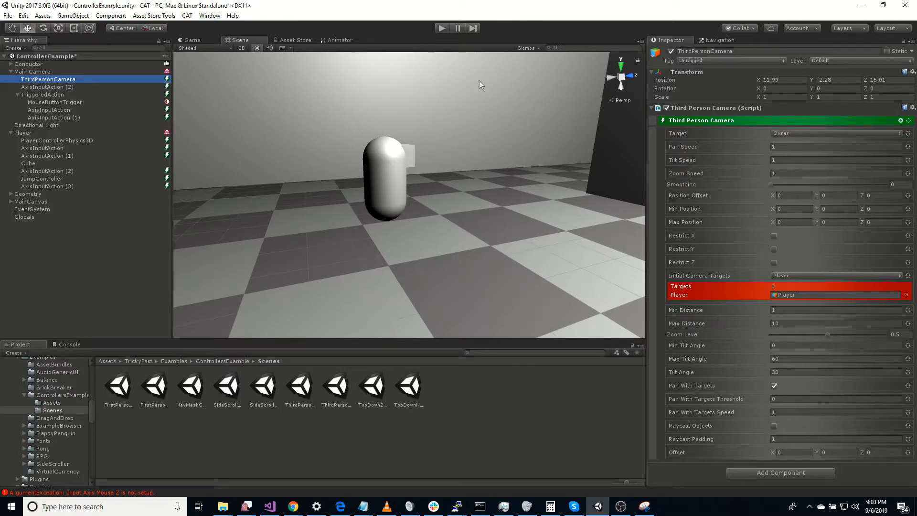
left_click(441, 29)
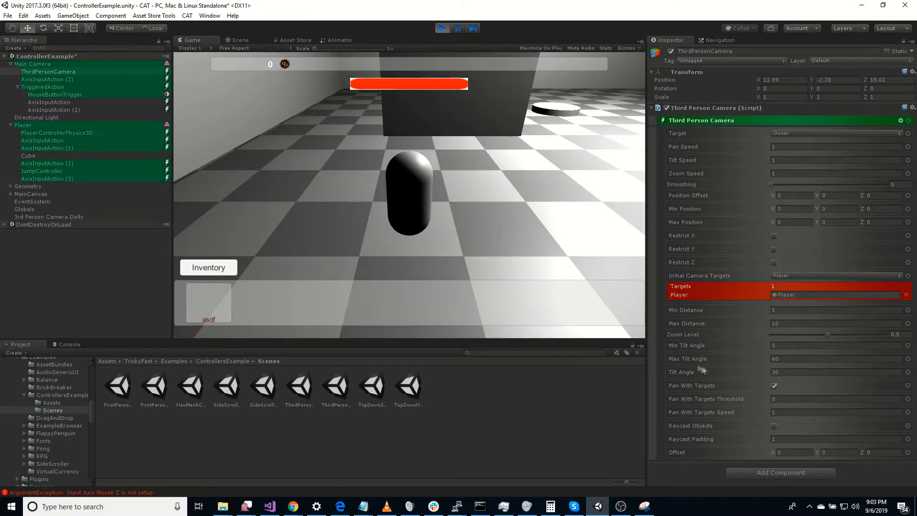
scroll(416, 188, "up", 4)
scroll(415, 188, "down", 4)
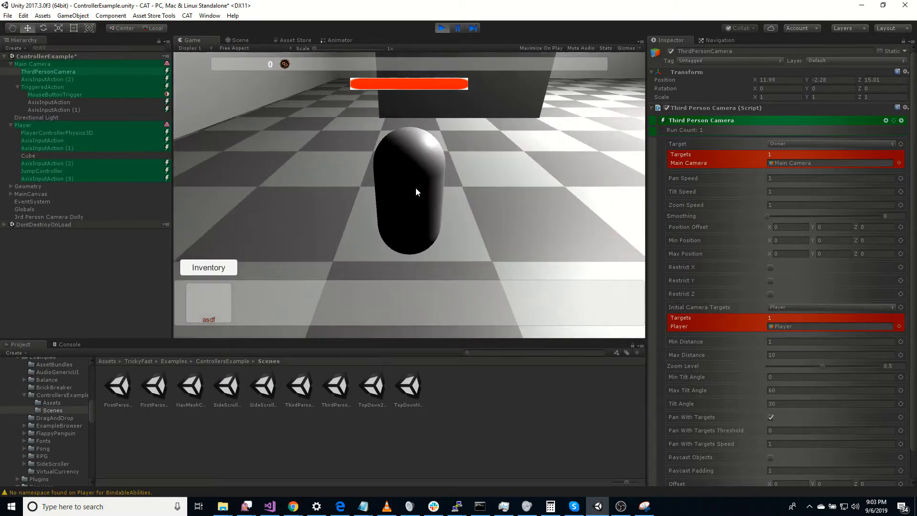
scroll(415, 188, "down", 2)
scroll(414, 188, "up", 4)
scroll(414, 188, "down", 5)
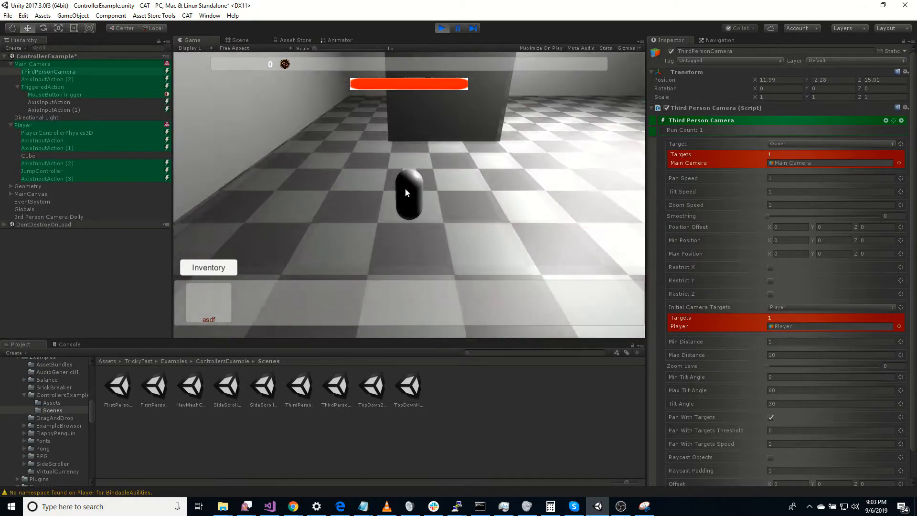
scroll(405, 188, "up", 5)
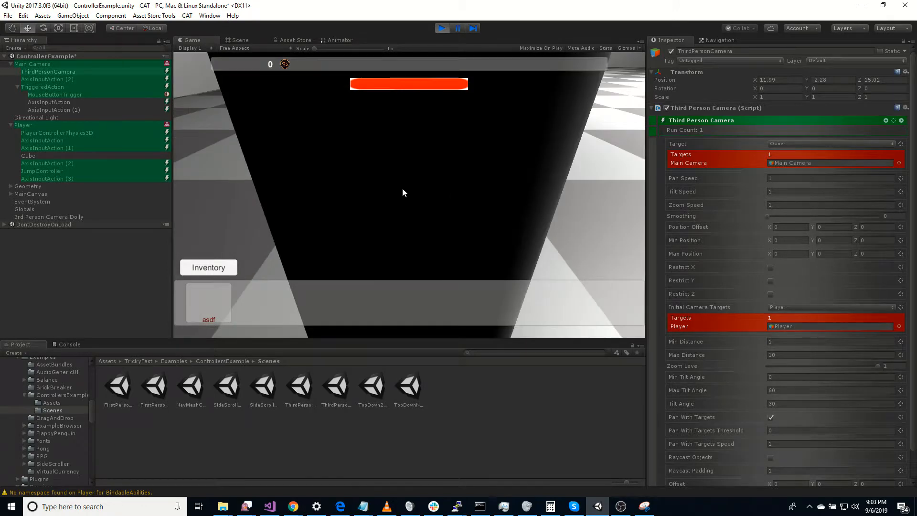
scroll(403, 193, "down", 5)
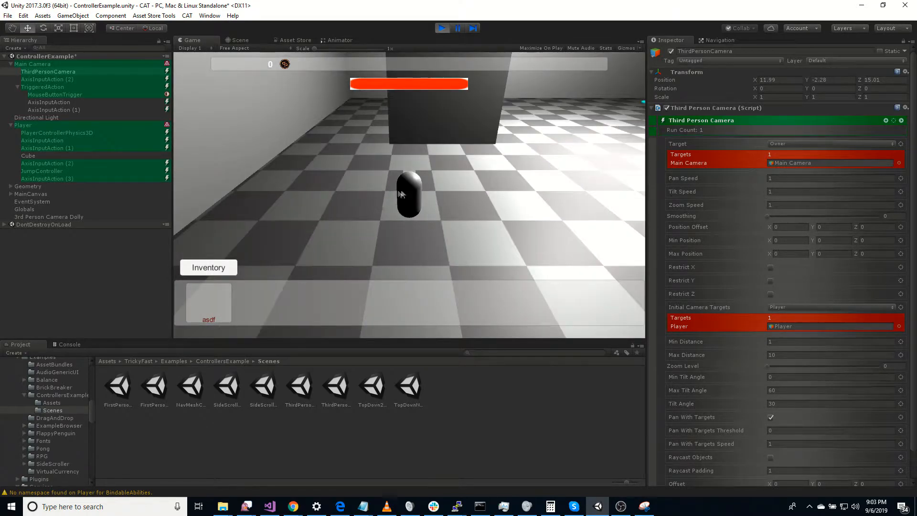
Step: Test panning and tilting the camera while walking and turning the Player through the running scene, and stop the scene
right_click_drag(442, 187, 324, 156)
key("w")
key("a")
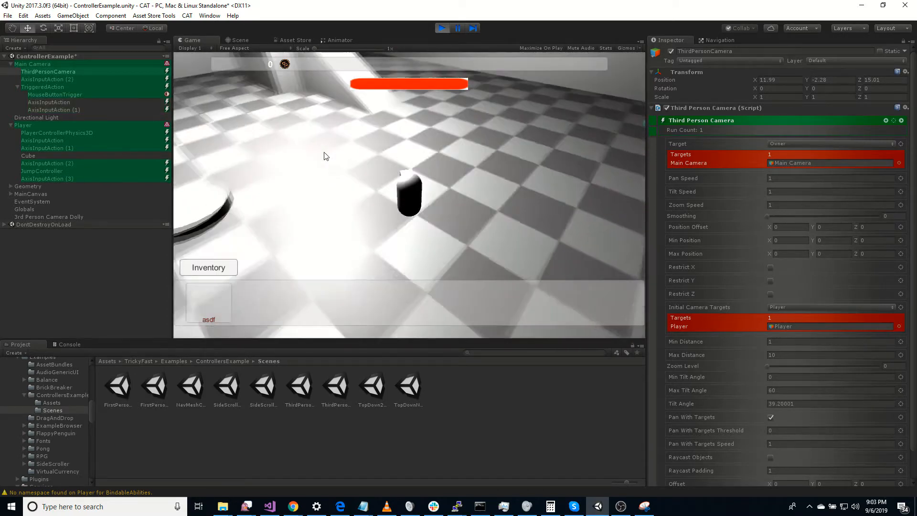
key("a")
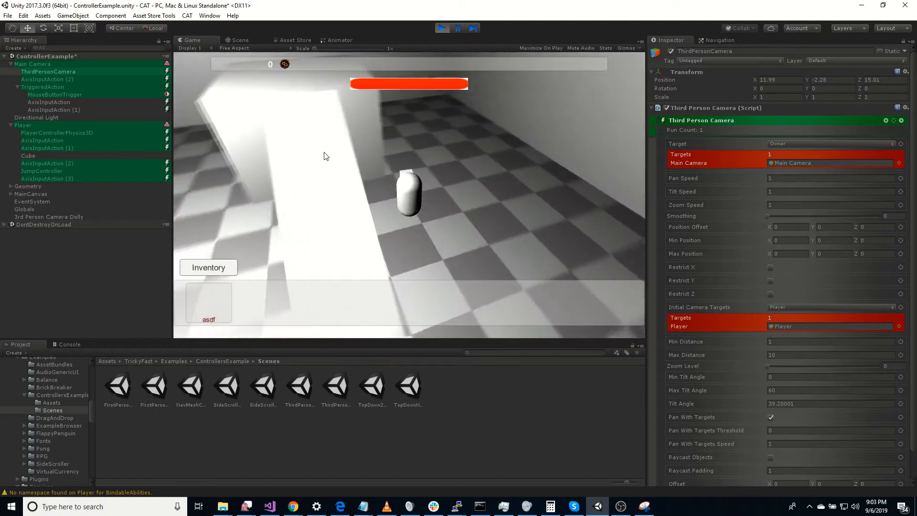
key("s")
key("a")
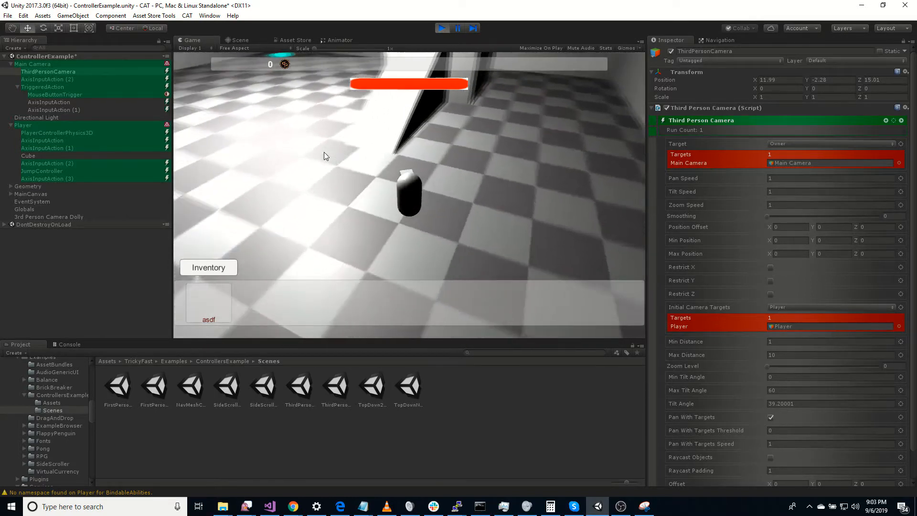
key("w")
key("w")
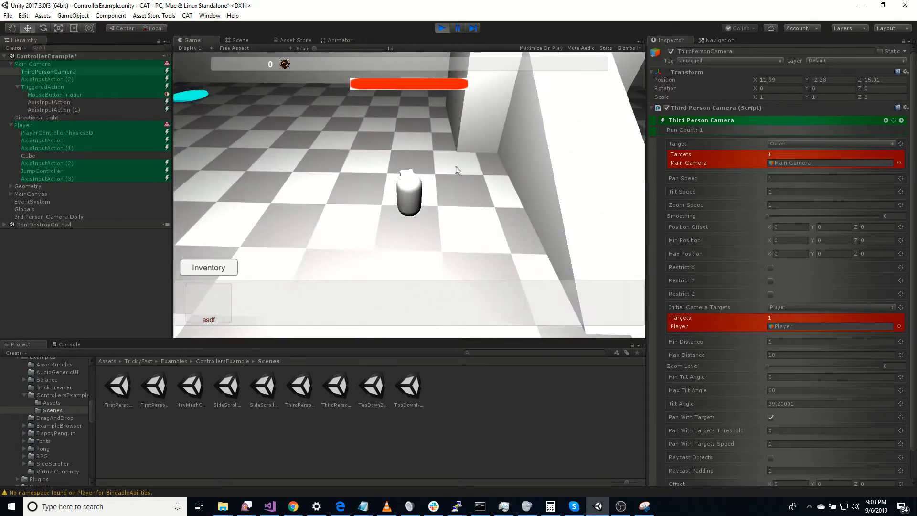
key("a")
right_click_drag(443, 166, 467, 58)
left_click(437, 31)
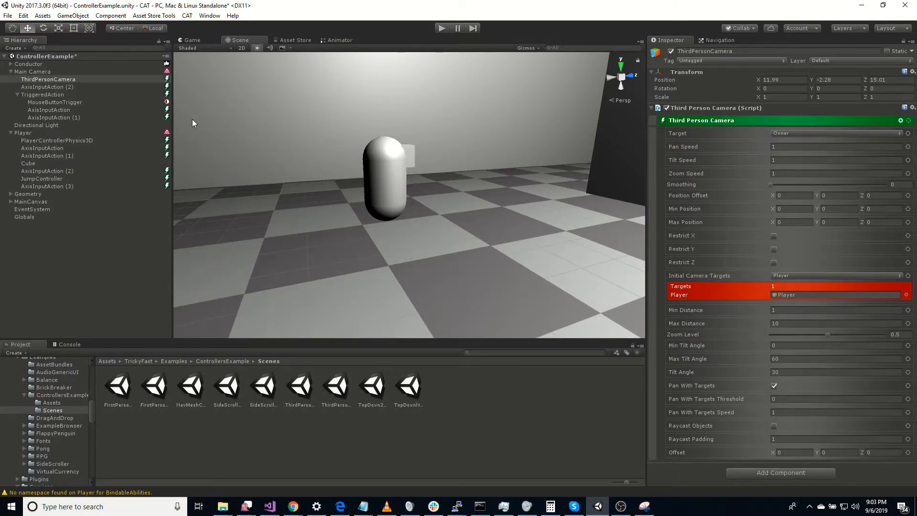
Step: Delete the Player's PlayerControllerPhysics3D action and add a Character Controller component to the Player
left_click(34, 141)
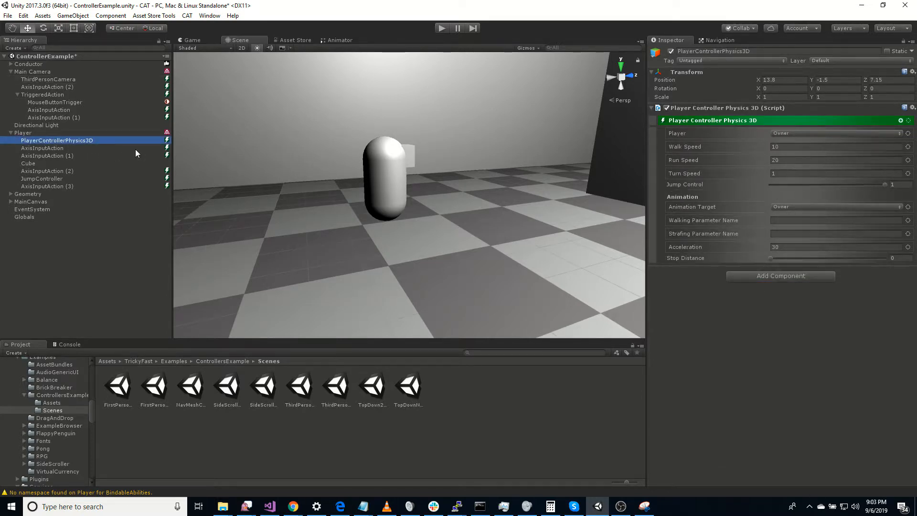
key("Delete")
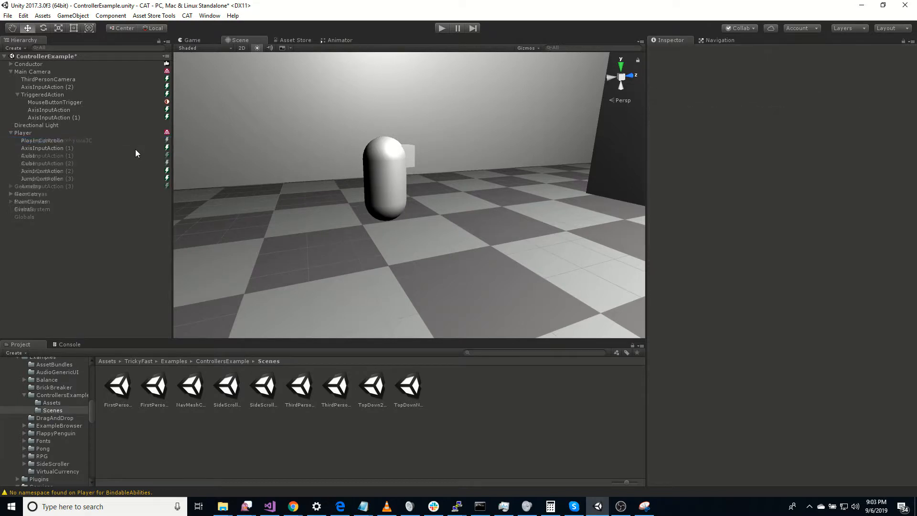
left_click(54, 133)
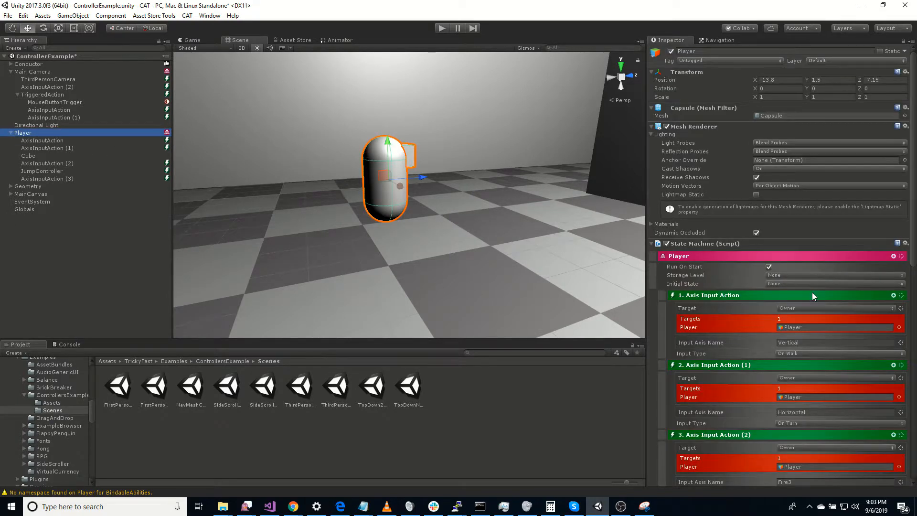
scroll(812, 292, "down", 20)
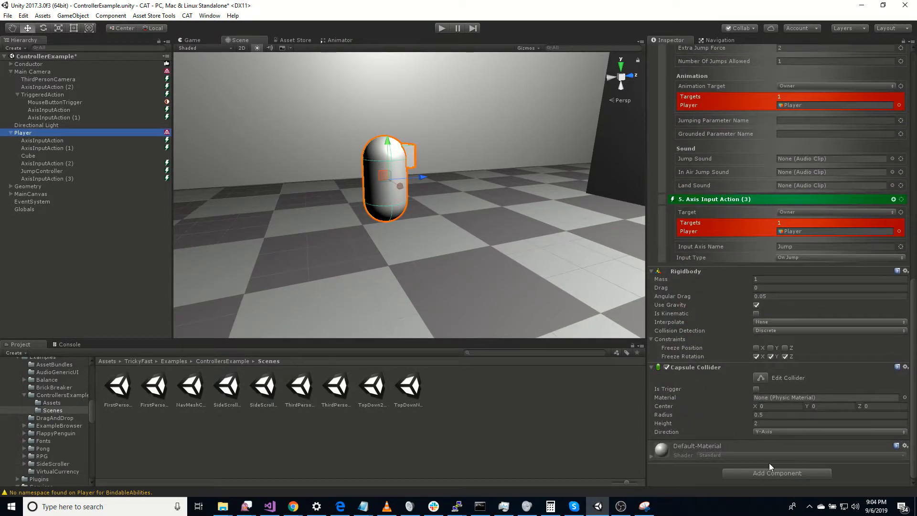
left_click(778, 473)
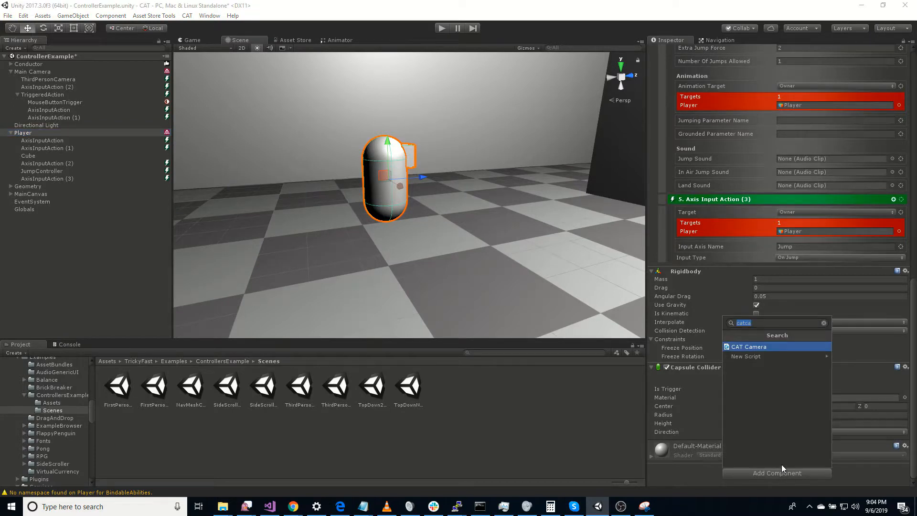
key("BackSpace")
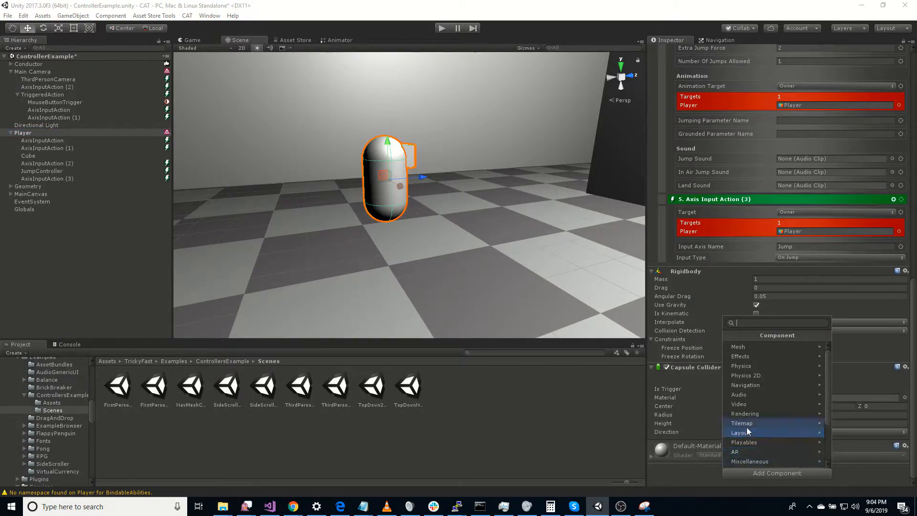
type("play")
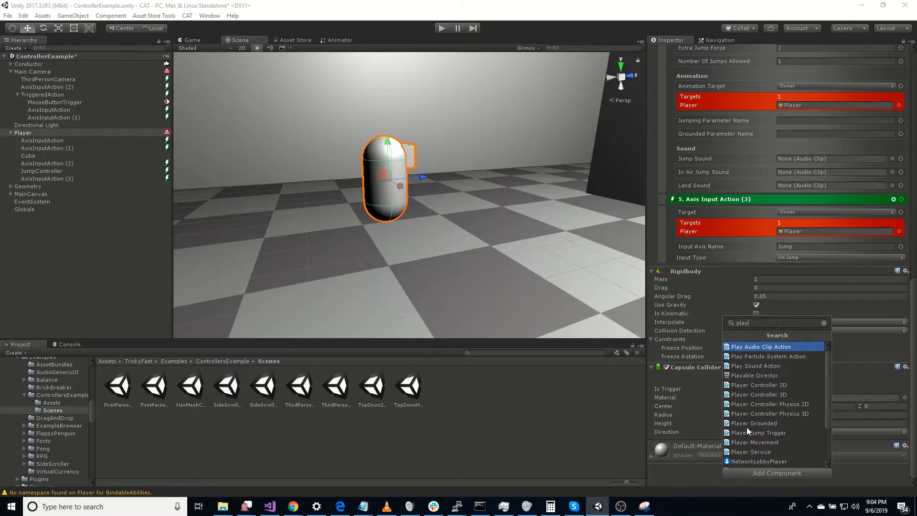
key("ctrl+a")
type("charac")
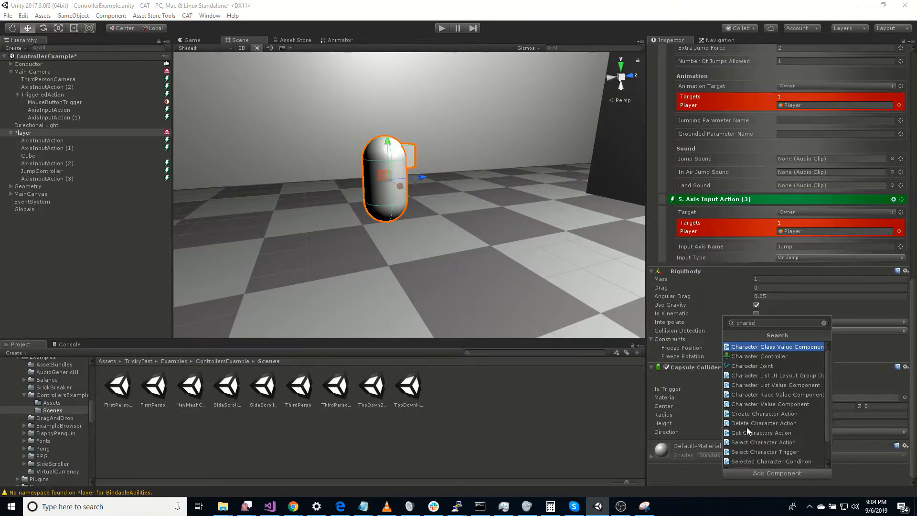
key("Down")
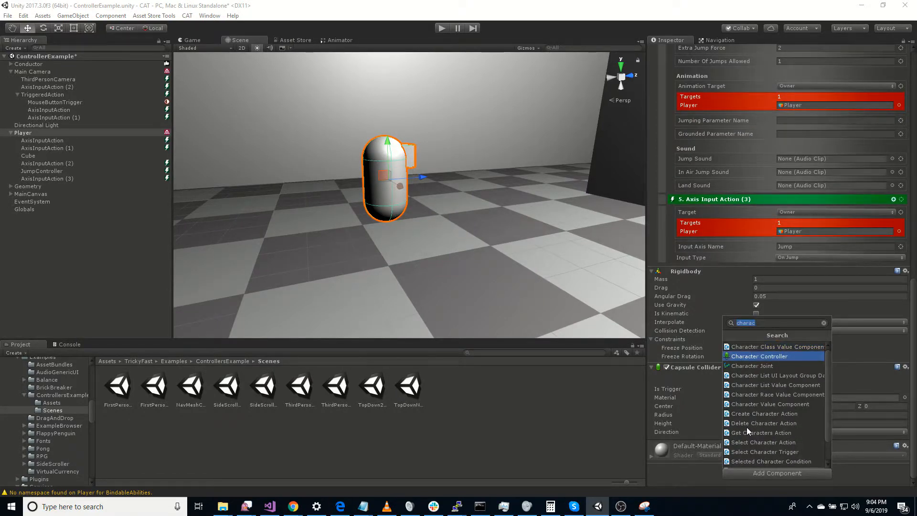
key("Return")
Step: Remove the Capsule Collider component from the Player
scroll(711, 418, "down", 5)
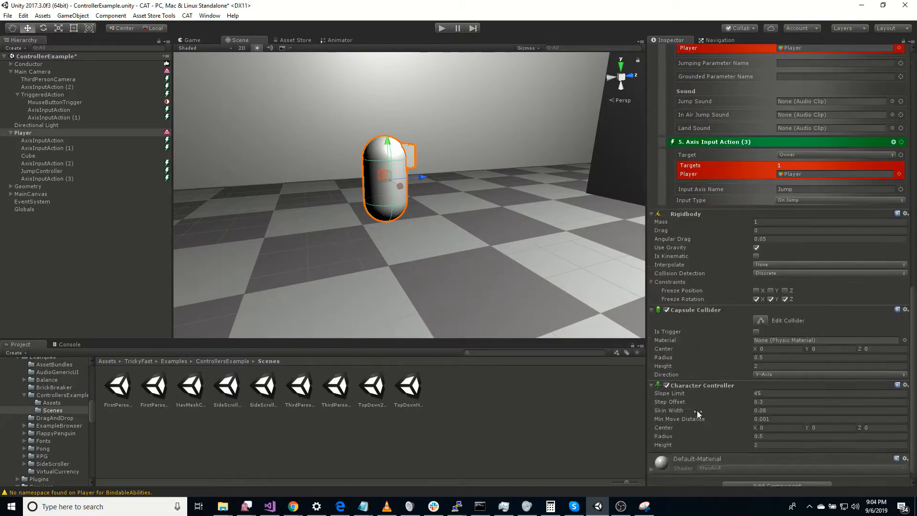
right_click(708, 297)
left_click(765, 318)
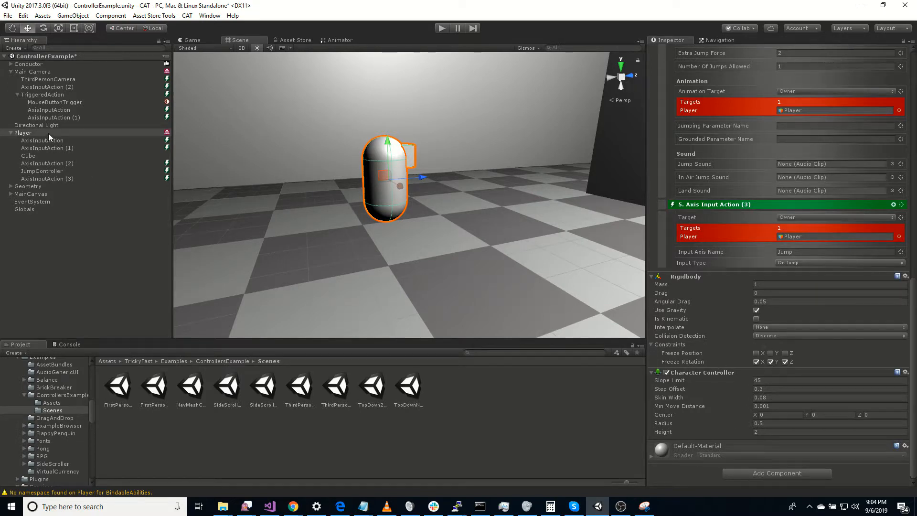
Step: Add a Player Controller 3D action to the Player's state machine
scroll(798, 281, "up", 15)
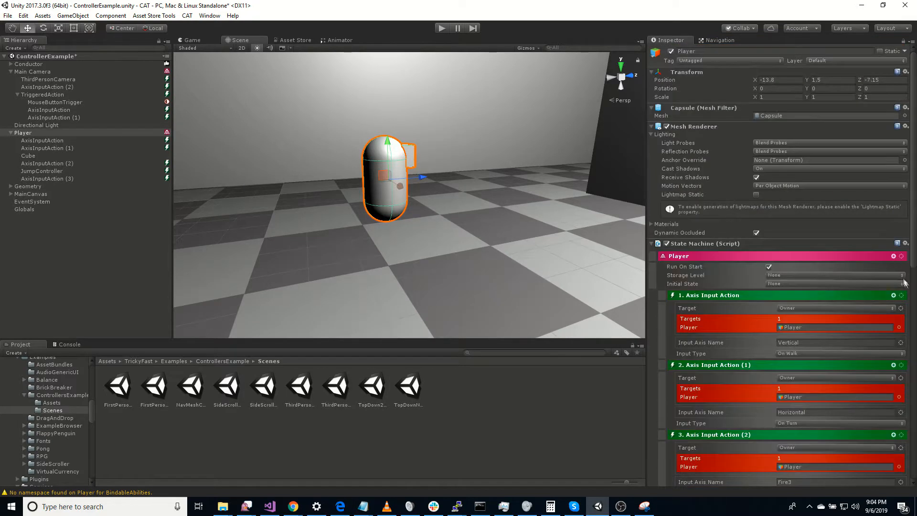
left_click(894, 256)
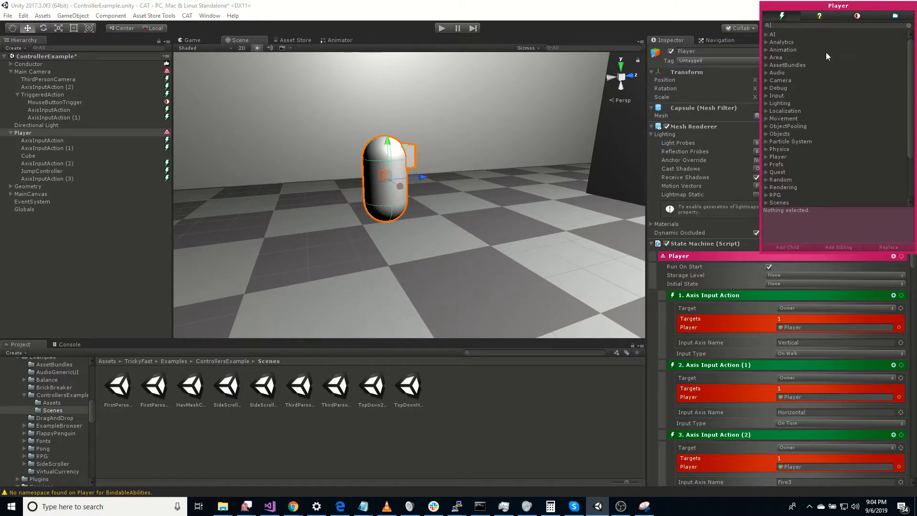
type("contro")
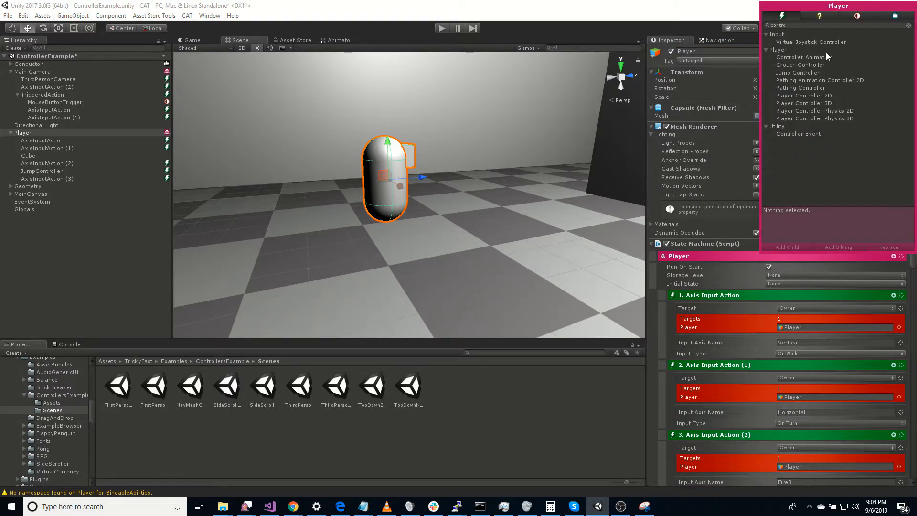
double_click(817, 104)
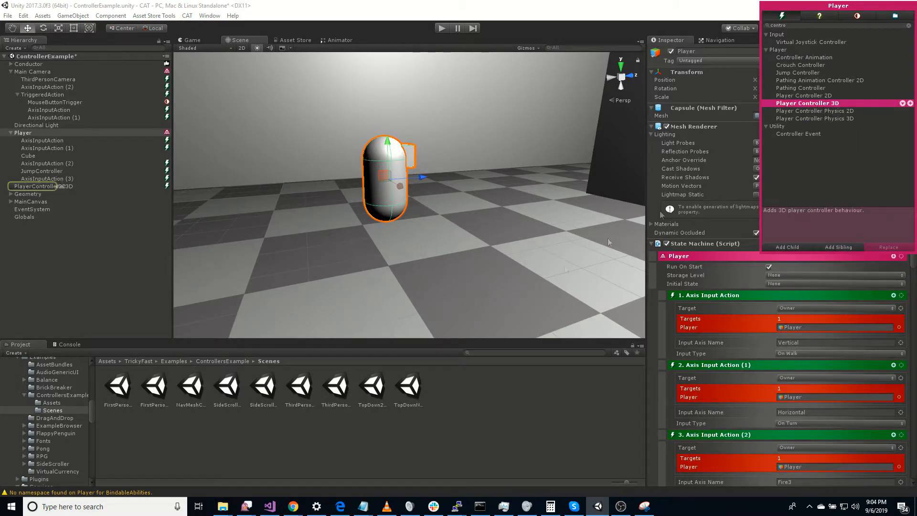
Step: Set the PlayerController3D action's walk speed to 5, run speed to 10 and turn speed to 2
left_click(71, 187)
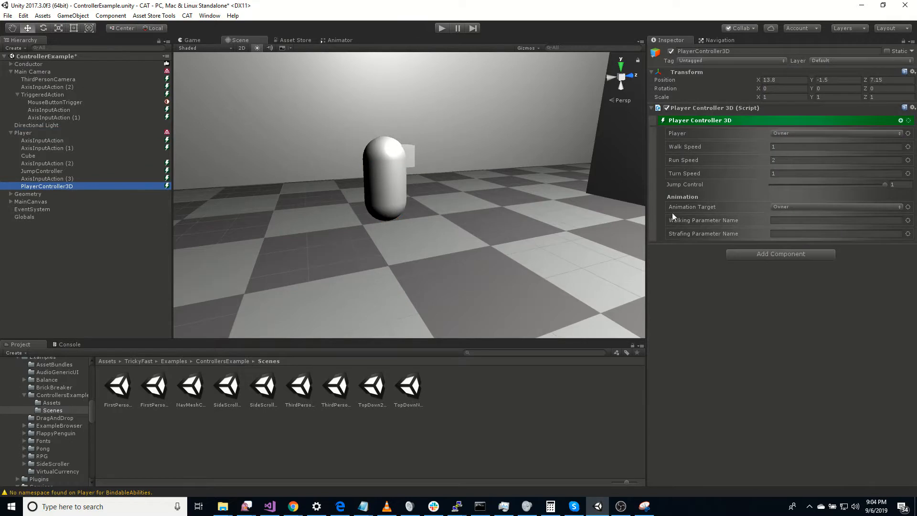
left_click(811, 146)
type("5")
key("Tab")
type("10")
key("Tab")
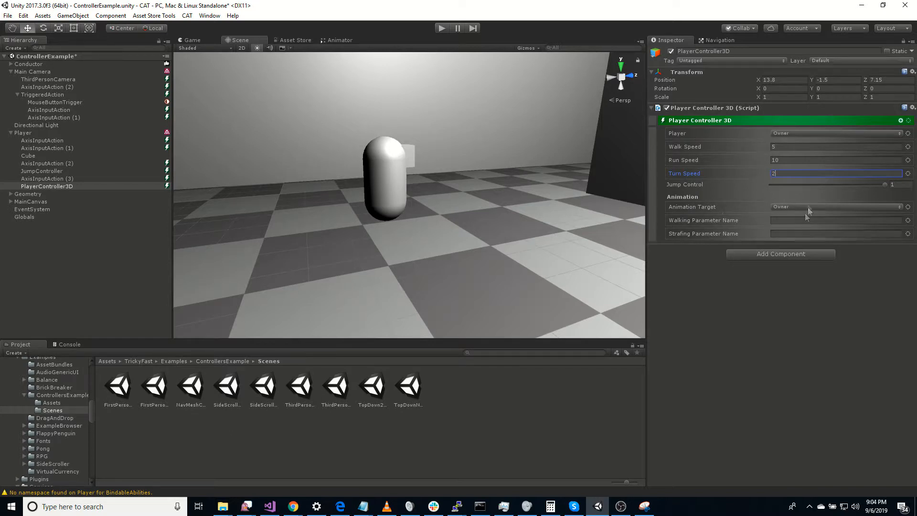
left_click(691, 386)
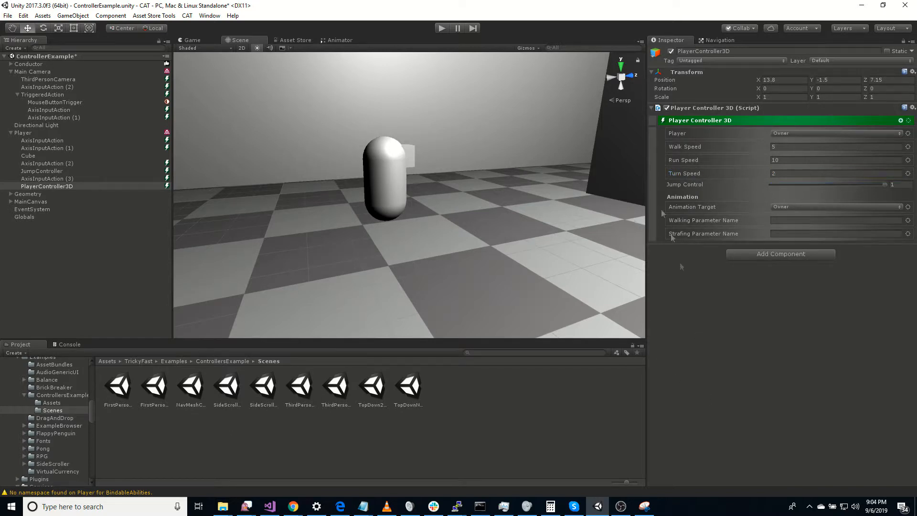
Step: Run the scene to test the Player with the new 3D controller, and stop it
left_click(440, 27)
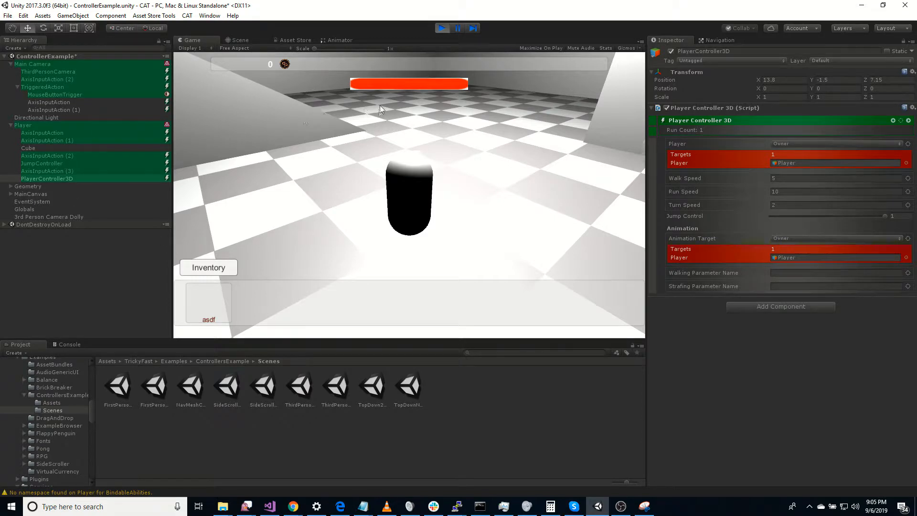
left_click(441, 30)
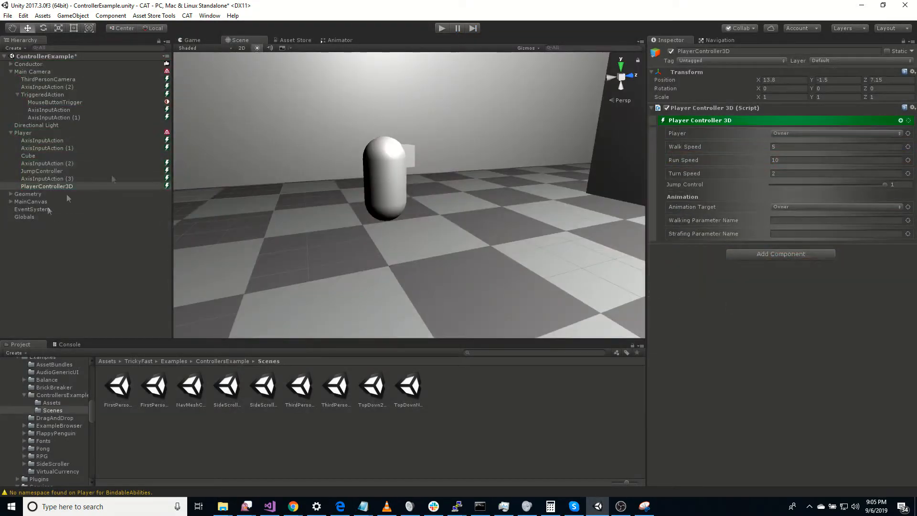
Step: Add a new state to the Main Camera's state machine and name it 3rdPerson
left_click(64, 79)
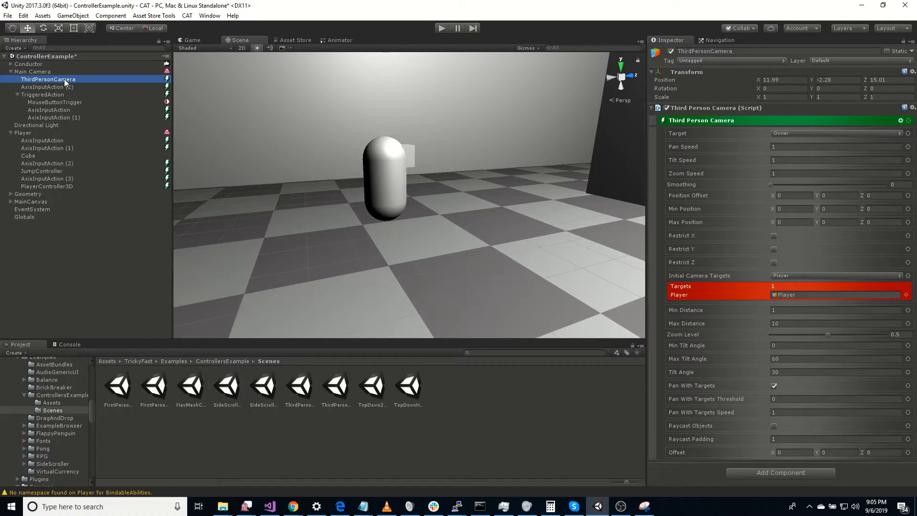
left_click(24, 70)
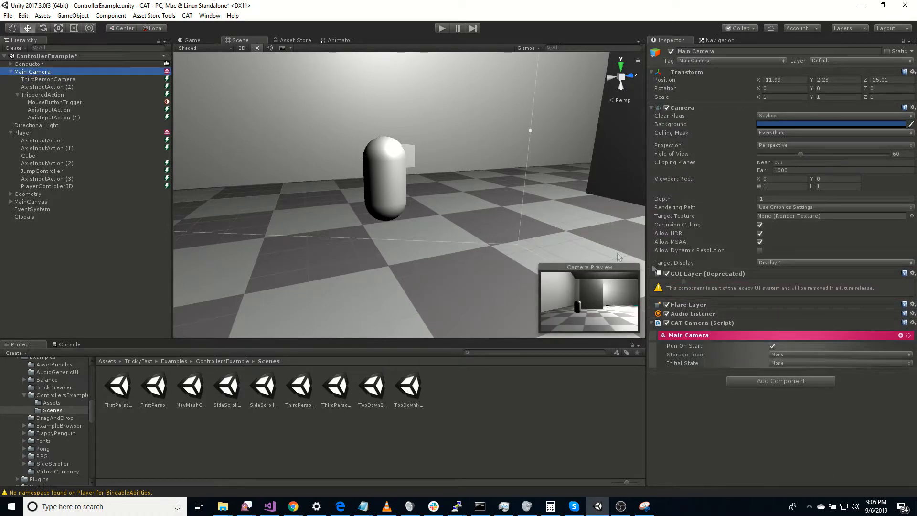
left_click(908, 335)
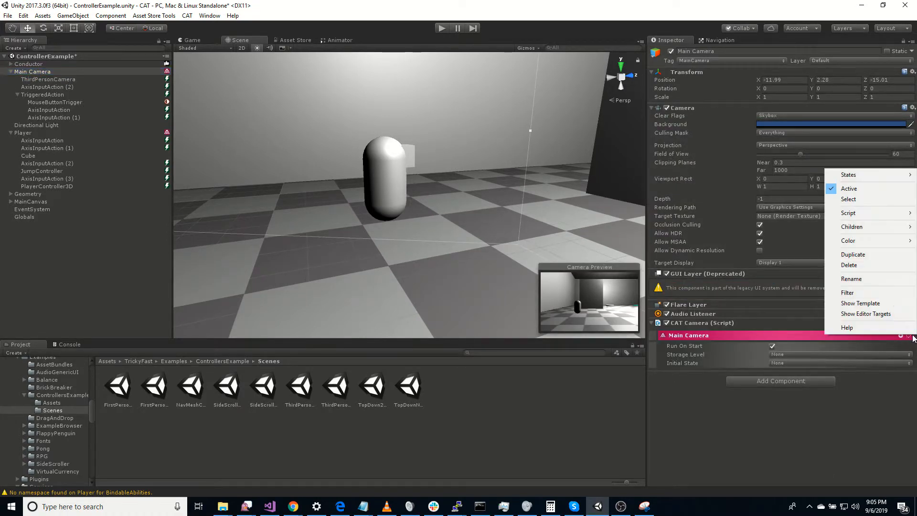
mouse_move(866, 176)
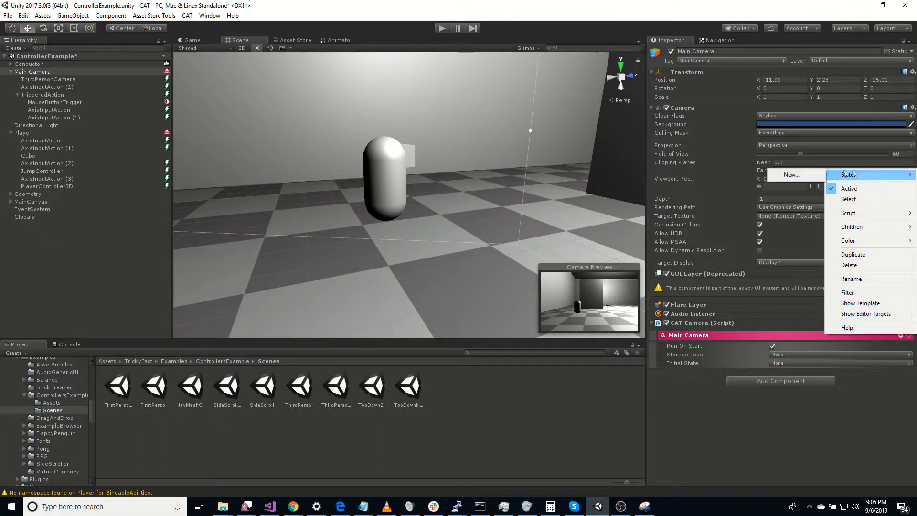
left_click(801, 176)
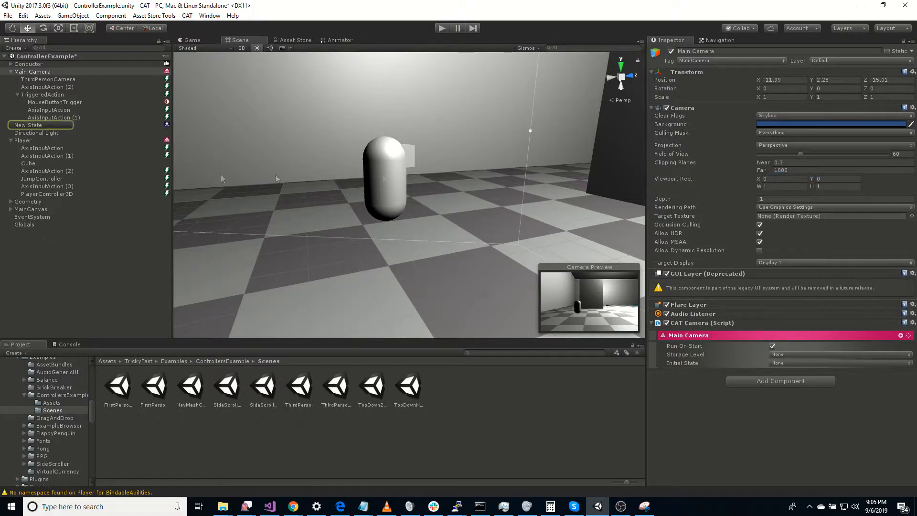
left_click(38, 125)
type("3r")
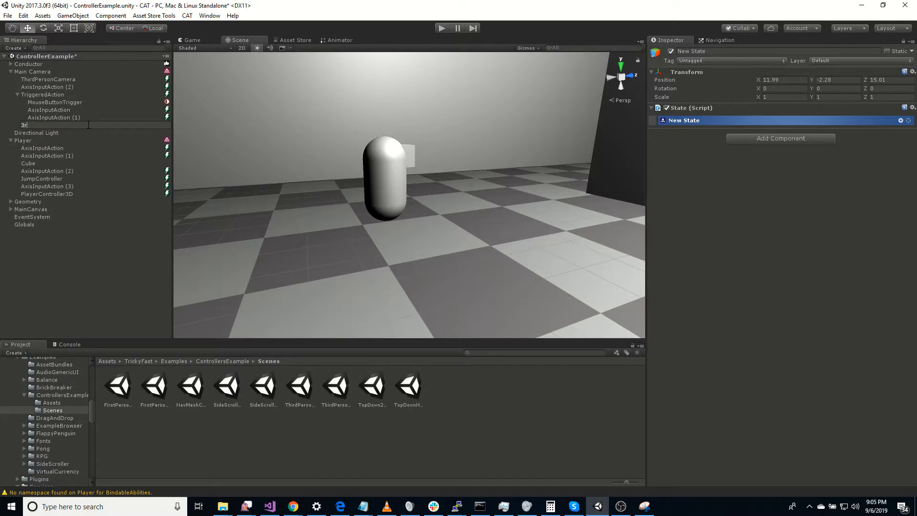
type("dPerson")
key("Return")
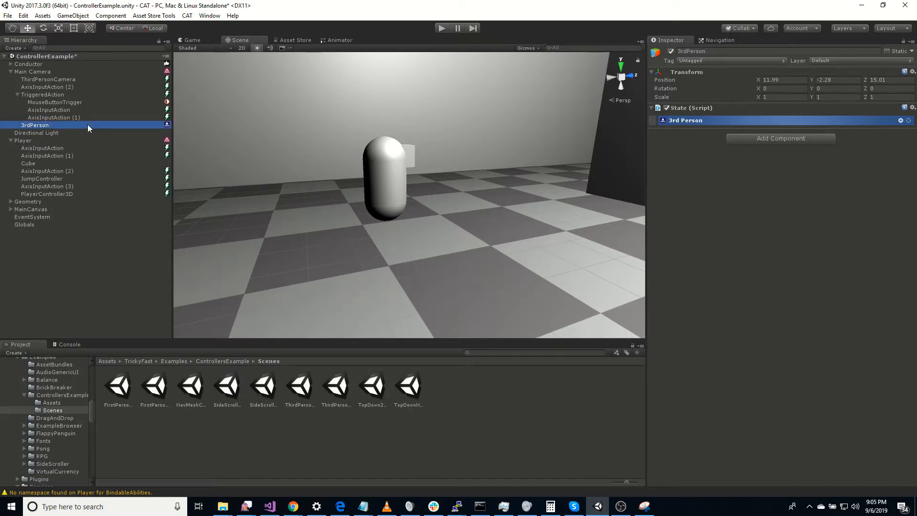
Step: Move the ThirdPersonCamera, the axis input actions and the TriggeredAction with its trigger from the Main Camera into the 3rdPerson state
left_click(48, 80)
left_click(50, 116, "shift")
left_click_drag(44, 95, 46, 127)
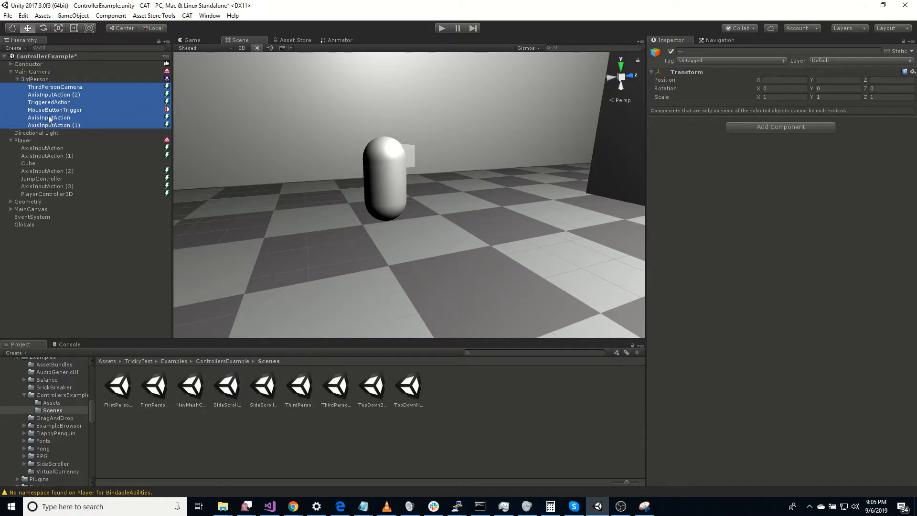
Step: Duplicate the Main Camera's 3rdPerson state and rename the copy 1stPerson
left_click(38, 79)
key("ctrl+d")
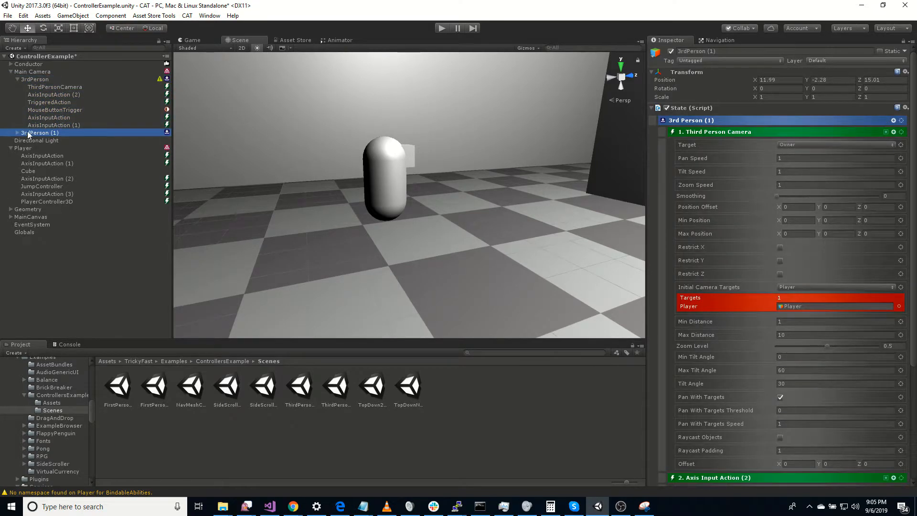
key("F2")
type("1stPerson")
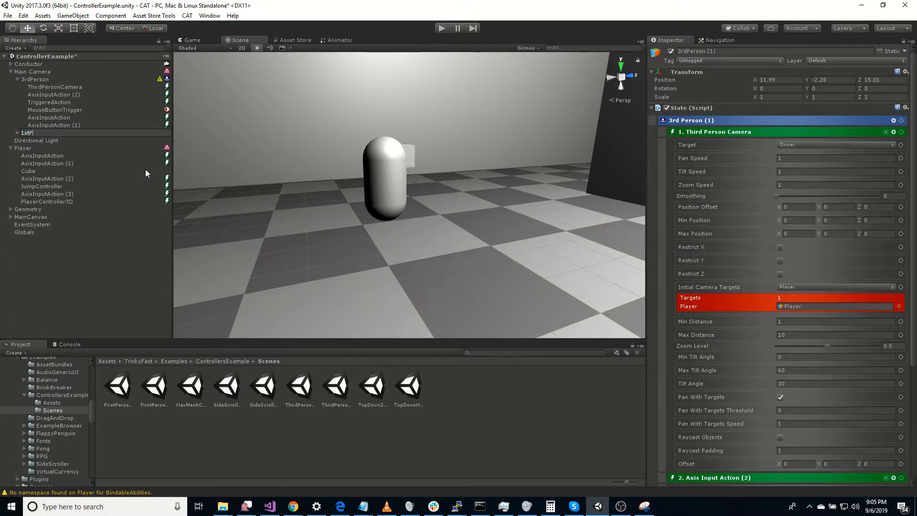
key("Return")
Step: Replace the ThirdPersonCamera action in the 1stPerson state with a First Person Camera action
key("Right")
key("Down")
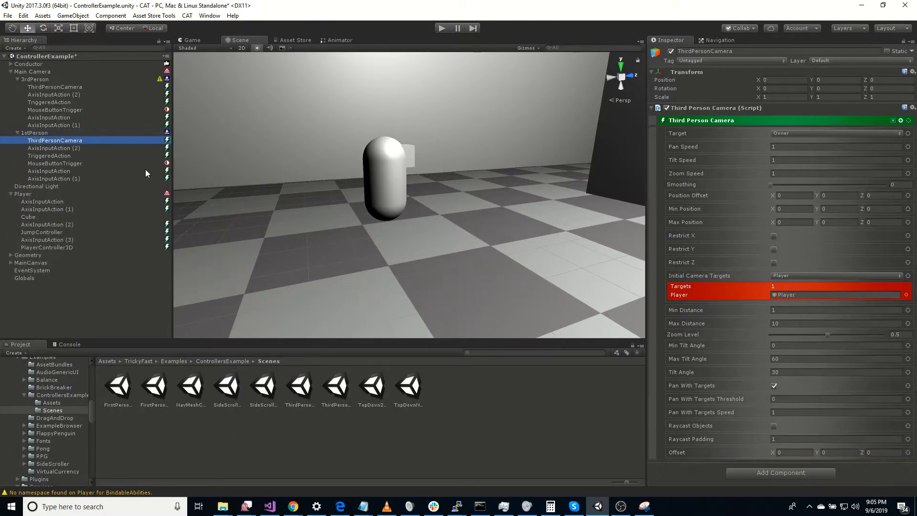
key("Delete")
left_click(61, 132)
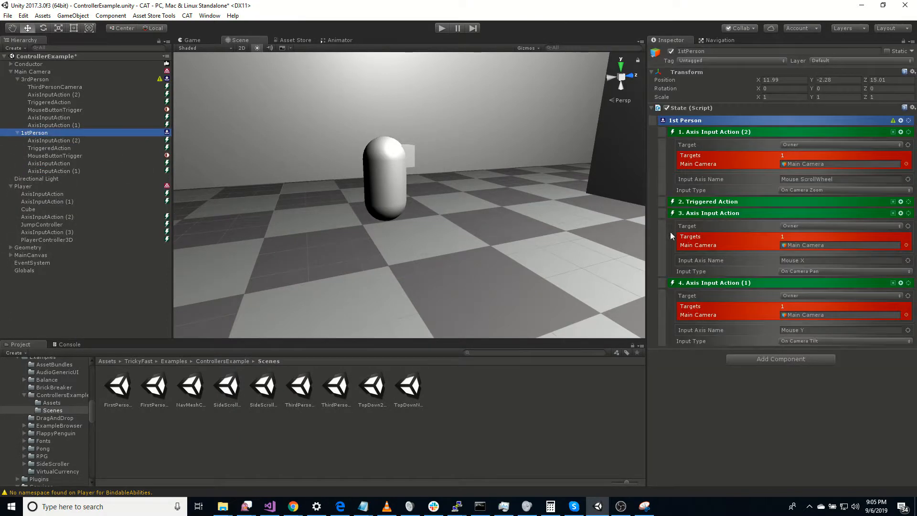
left_click(901, 121)
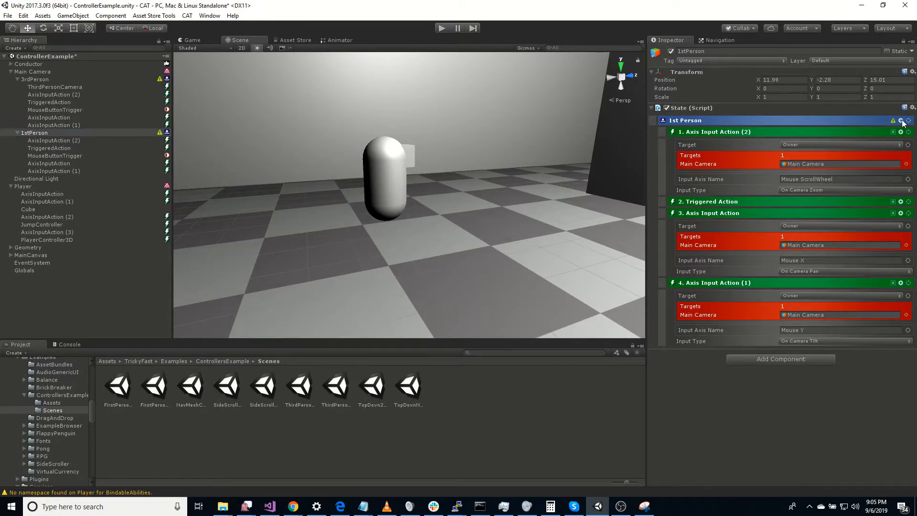
type("first")
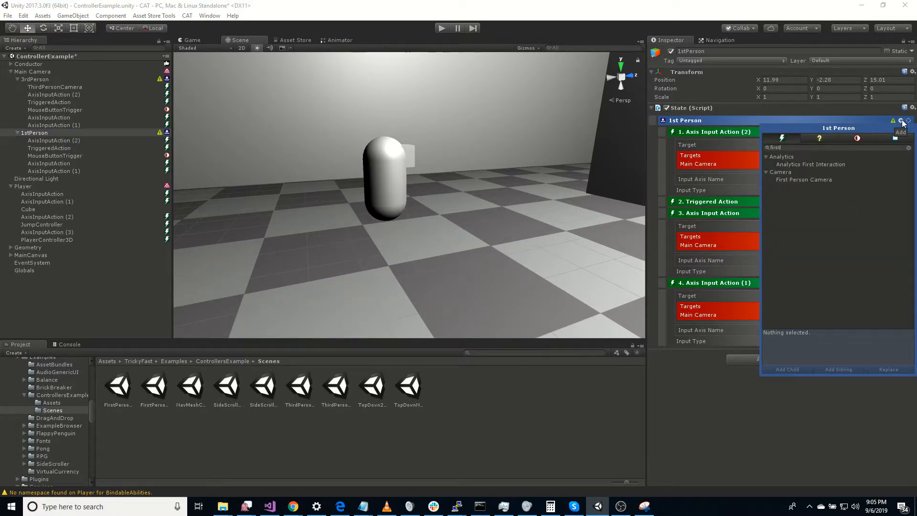
double_click(828, 180)
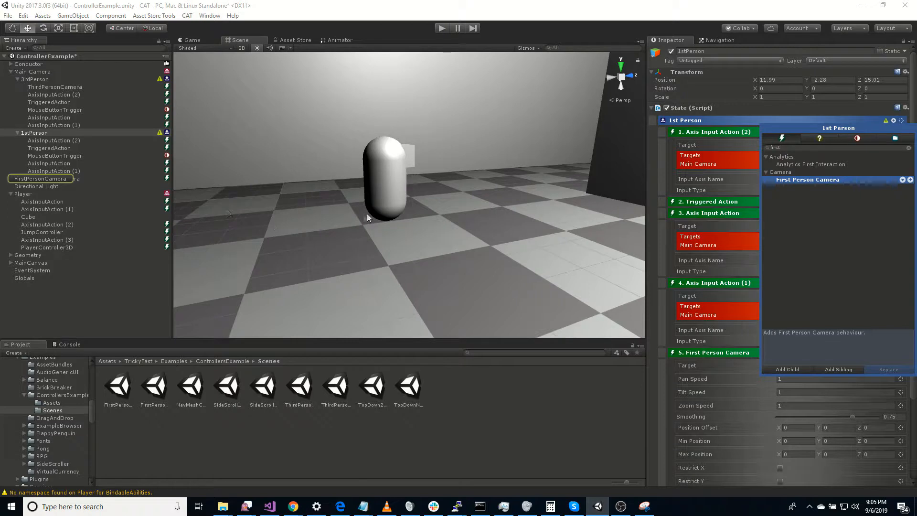
Step: Nest the 3rdPerson state's MouseButtonTrigger, AxisInputAction and AxisInputAction (1) under its TriggeredAction
left_click(53, 170)
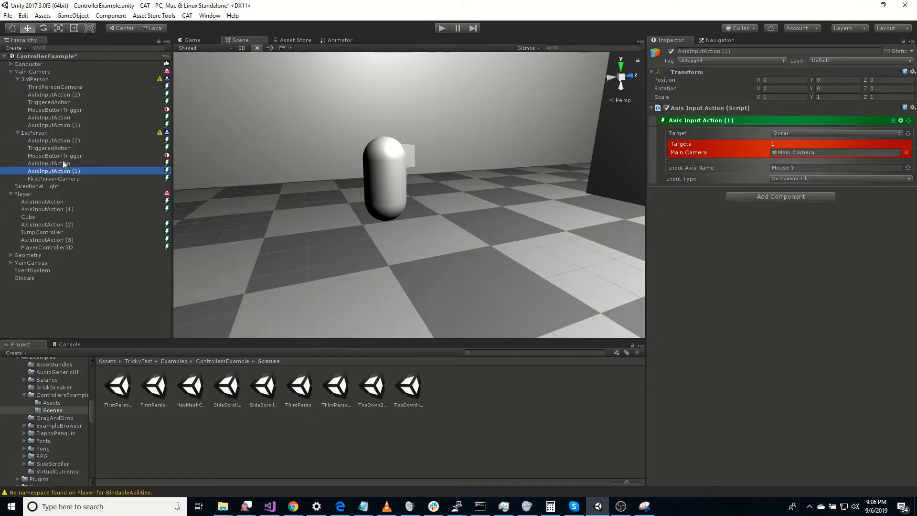
left_click(65, 156)
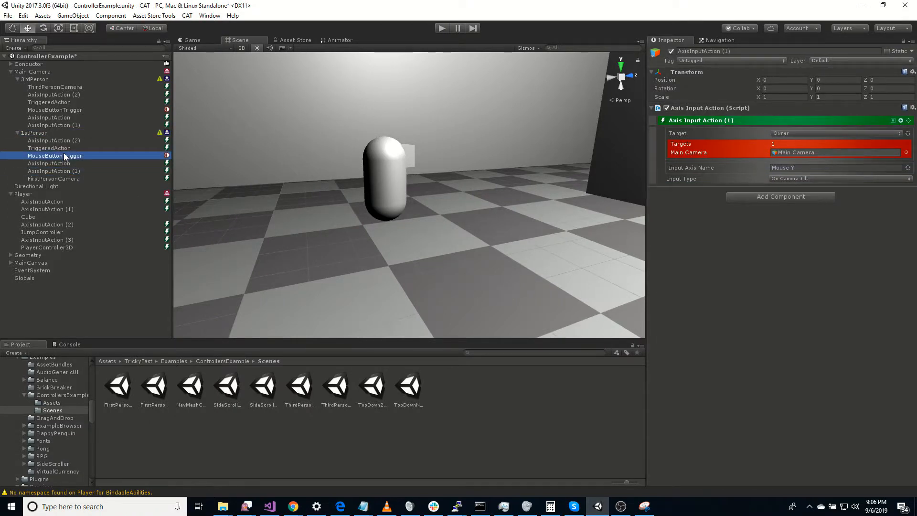
left_click(61, 110)
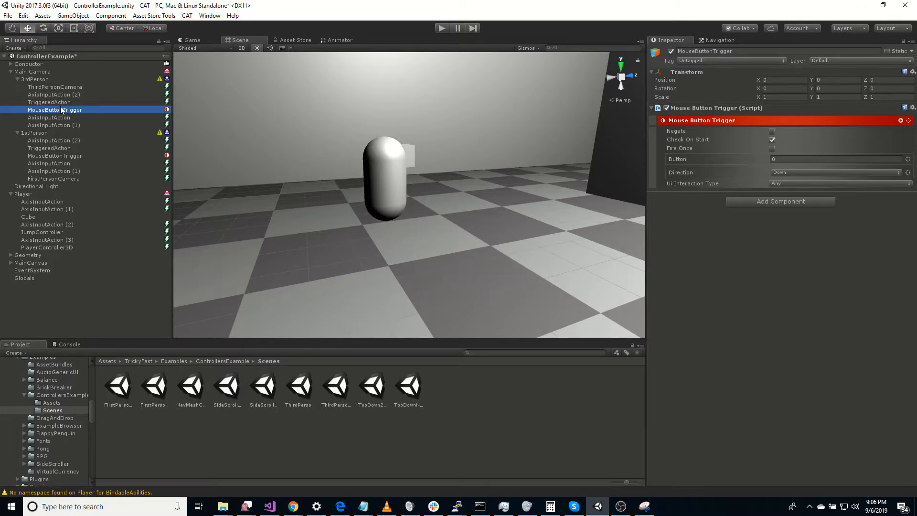
left_click(53, 125, "shift")
left_click_drag(56, 115, 59, 103)
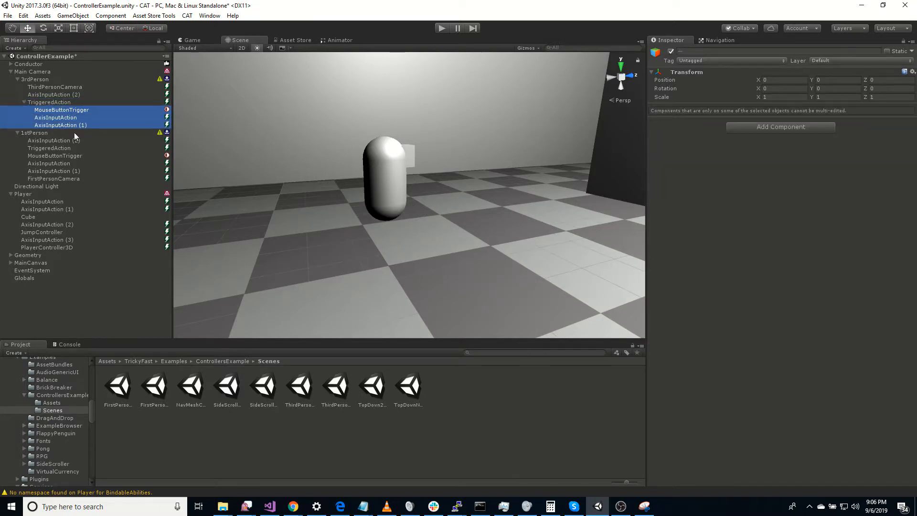
Step: Nest the 1stPerson state's AxisInputAction, AxisInputAction (1) and FirstPersonCamera under its MouseButtonTrigger
left_click(47, 164)
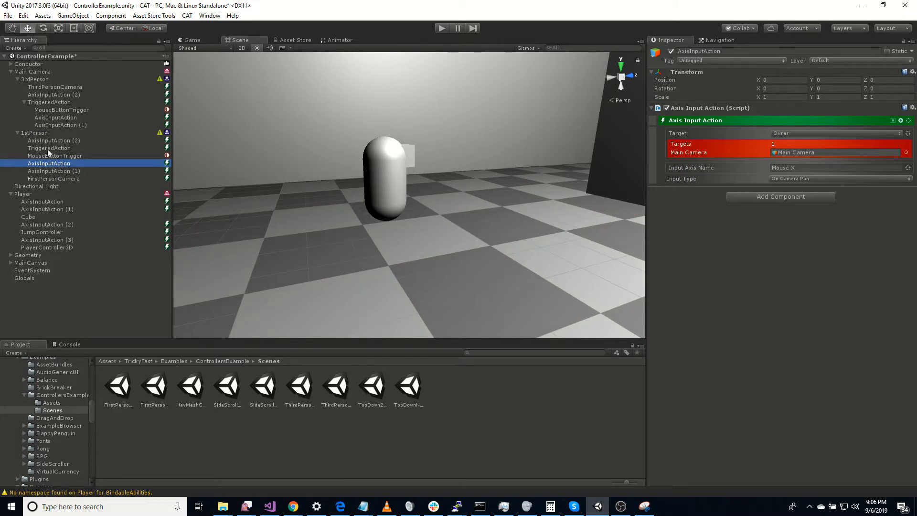
left_click(55, 178, "shift")
left_click_drag(54, 166, 56, 156)
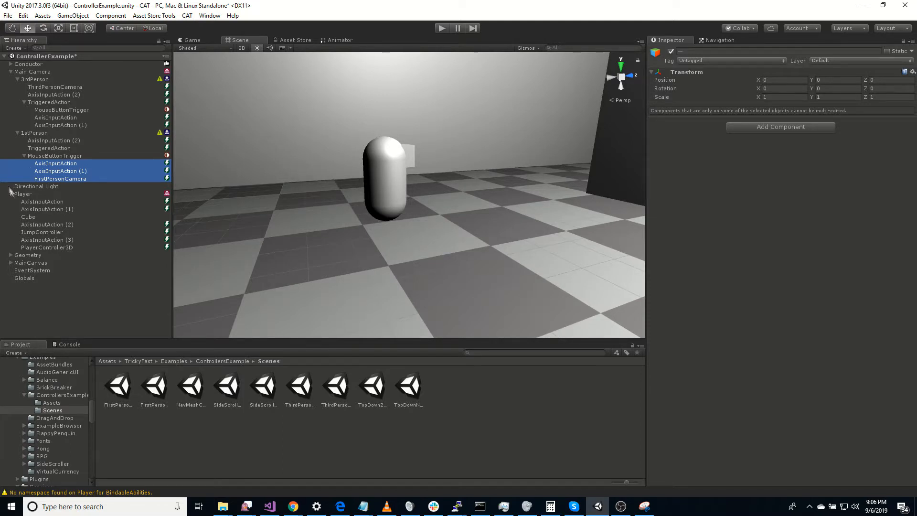
Step: Add a new state to the Player's state machine and name it 3rdPerson
left_click(31, 186)
left_click(30, 194)
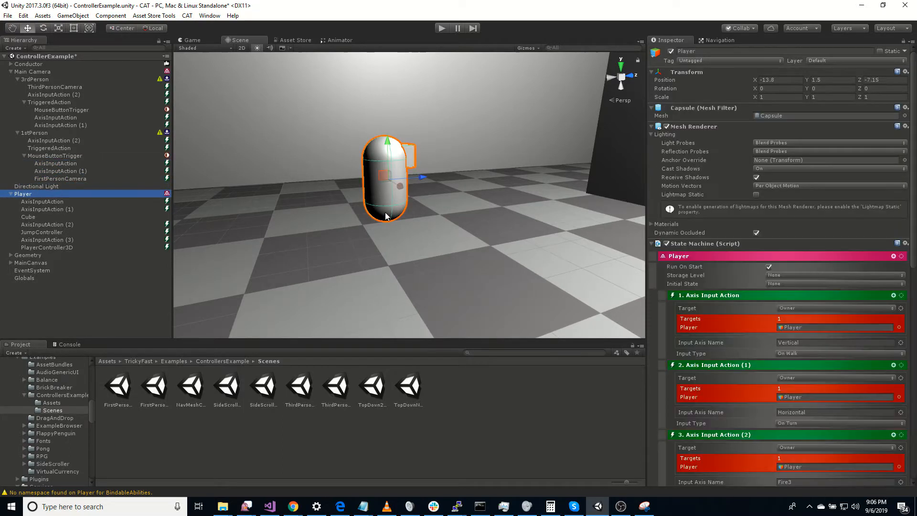
left_click(901, 256)
mouse_move(878, 264)
left_click(794, 262)
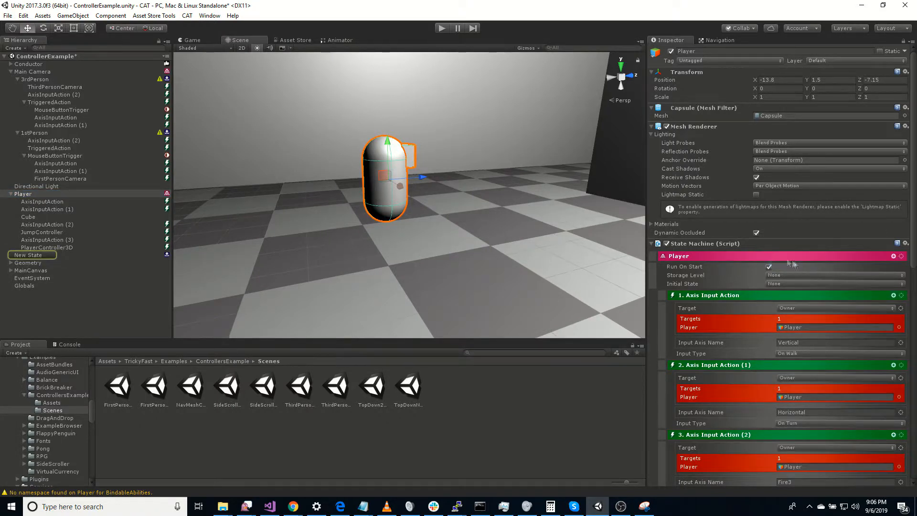
left_click(43, 256)
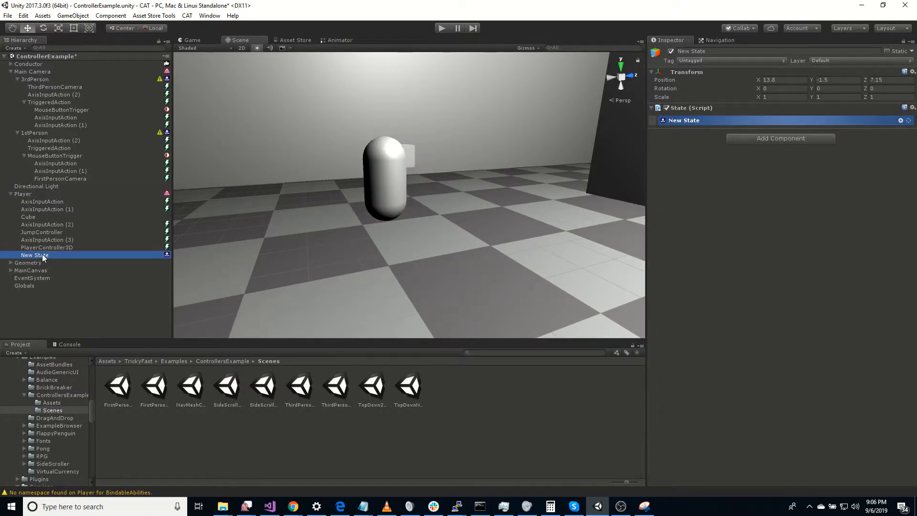
key("F2")
type("3")
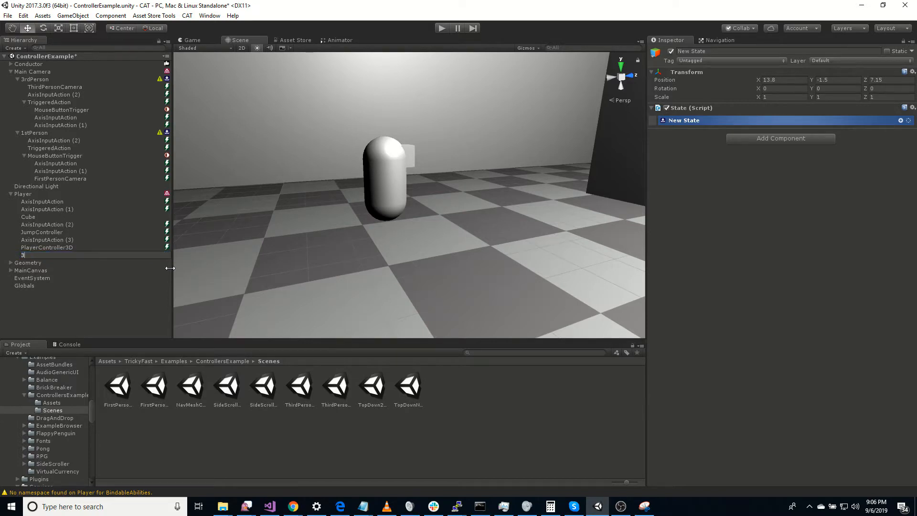
type("rdPerson")
key("Return")
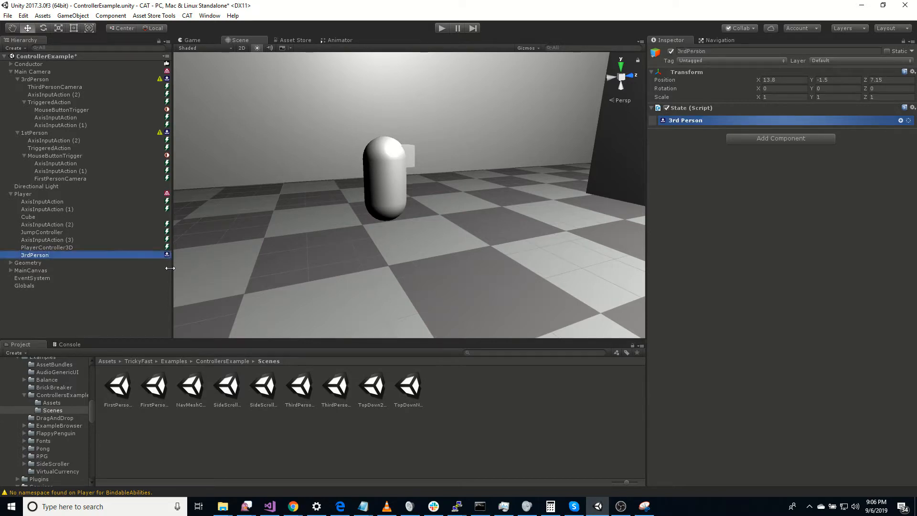
Step: Duplicate the Player's 3rdPerson state and name the copy FirstPerson
key("ctrl+d")
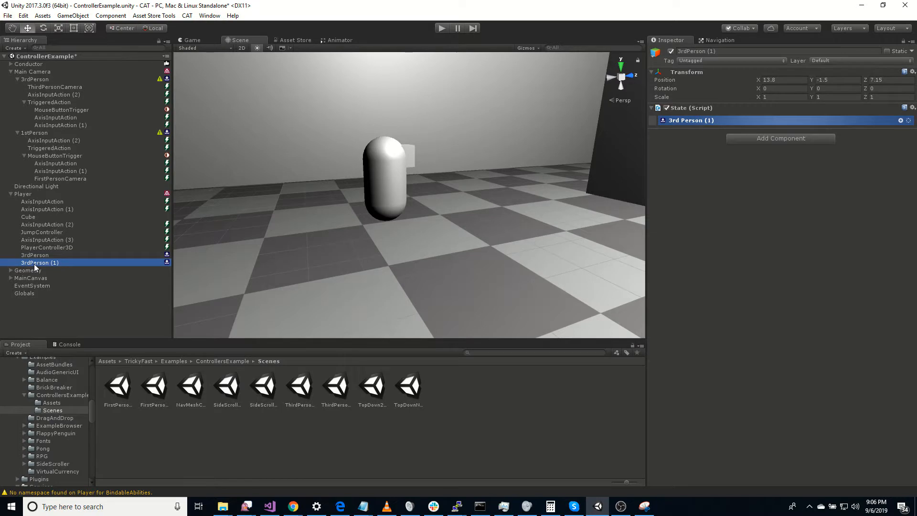
key("F2")
type("FirstPerso")
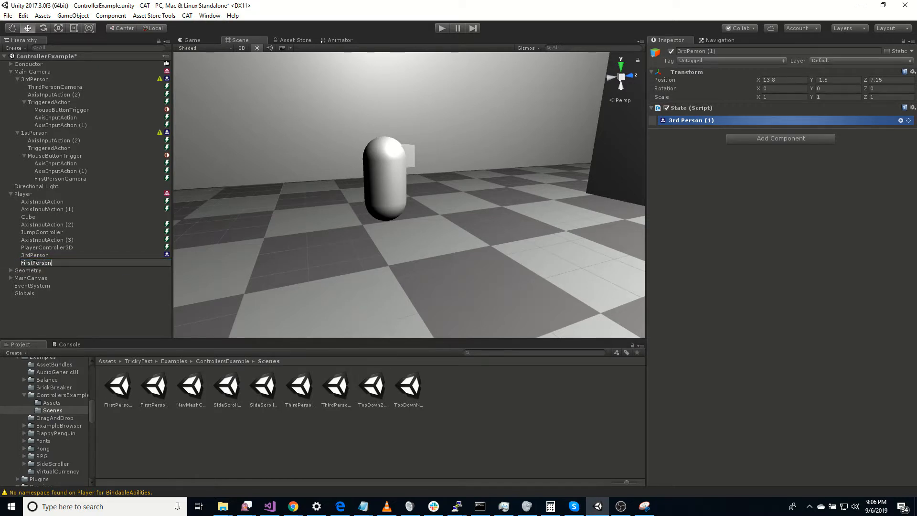
type("n")
key("Return")
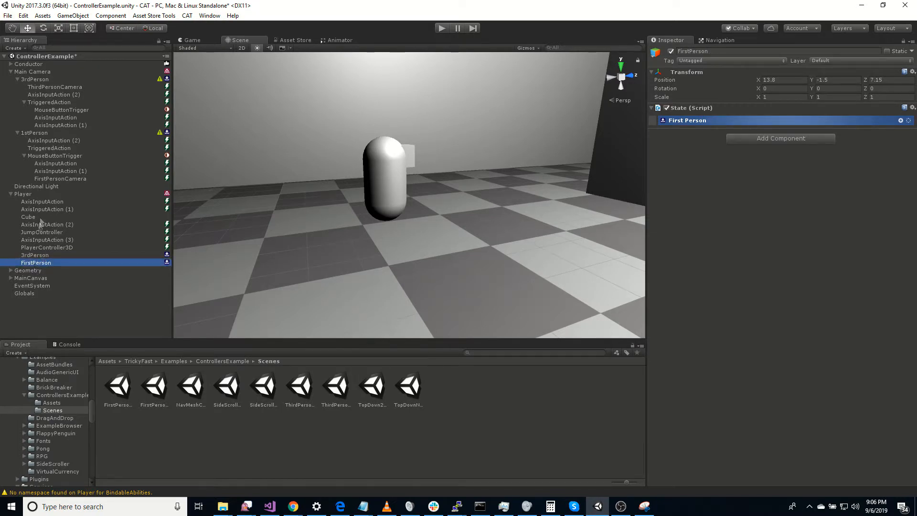
Step: Nest the Player's children from AxisInputAction through PlayerController3D under its 3rdPerson state
left_click(45, 202)
left_click(52, 248, "shift")
left_click_drag(52, 248, 44, 256)
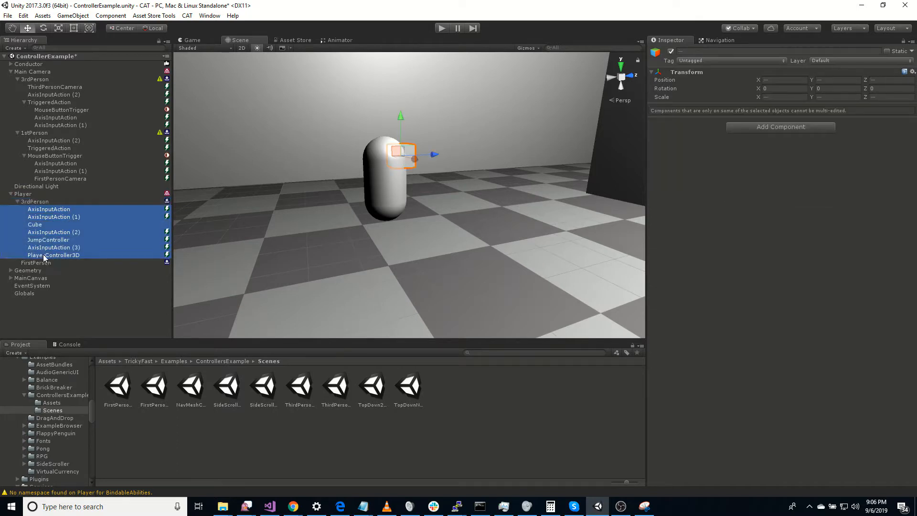
left_click(100, 277)
left_click(49, 211)
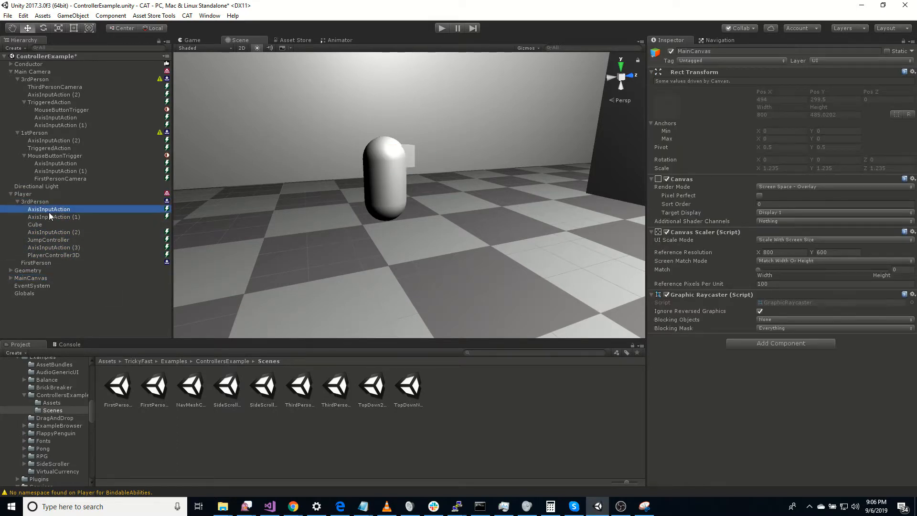
left_click(64, 255, "shift")
mouse_move(64, 256)
left_mouse_down()
mouse_move(49, 258)
mouse_move(59, 259)
left_mouse_up()
key("ctrl+z")
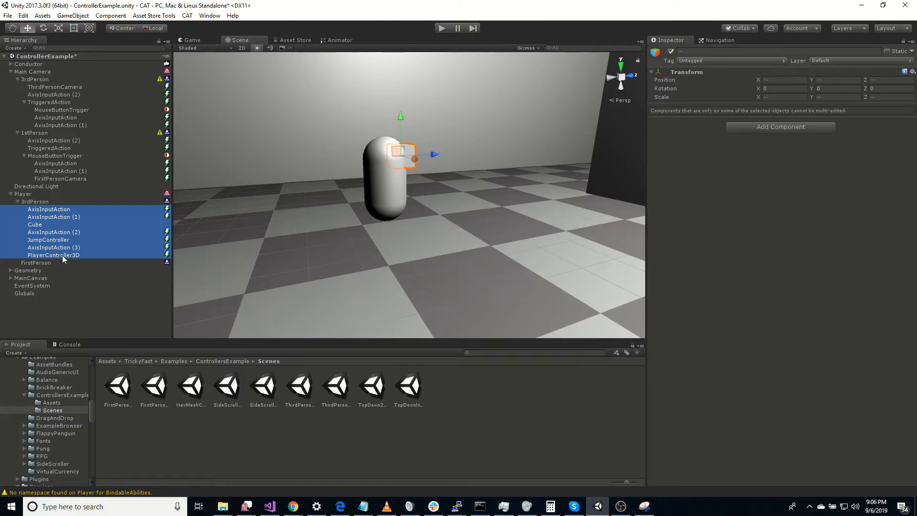
Step: Move the Cube back directly under Player and copy all the Player's 3rdPerson actions into its FirstPerson state
left_click(35, 224)
left_click_drag(35, 224, 30, 195)
left_click(49, 209)
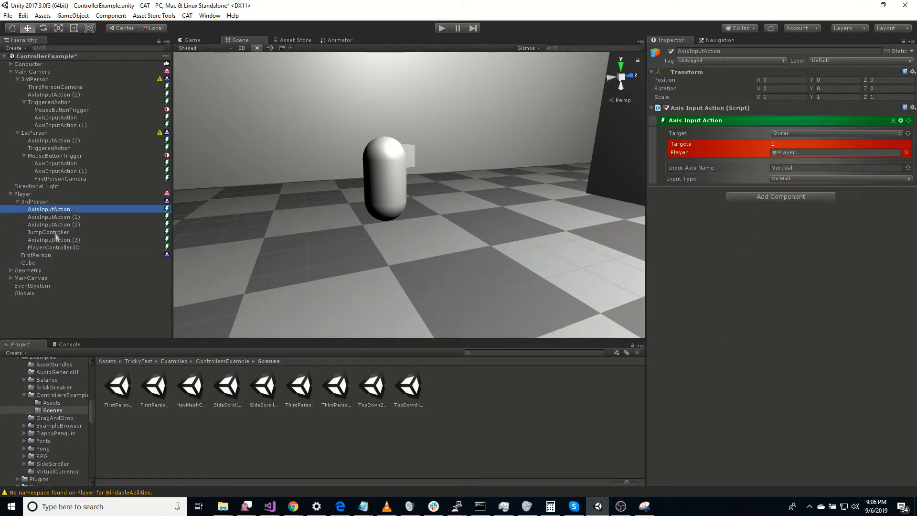
left_click(57, 247, "shift")
left_click(42, 256)
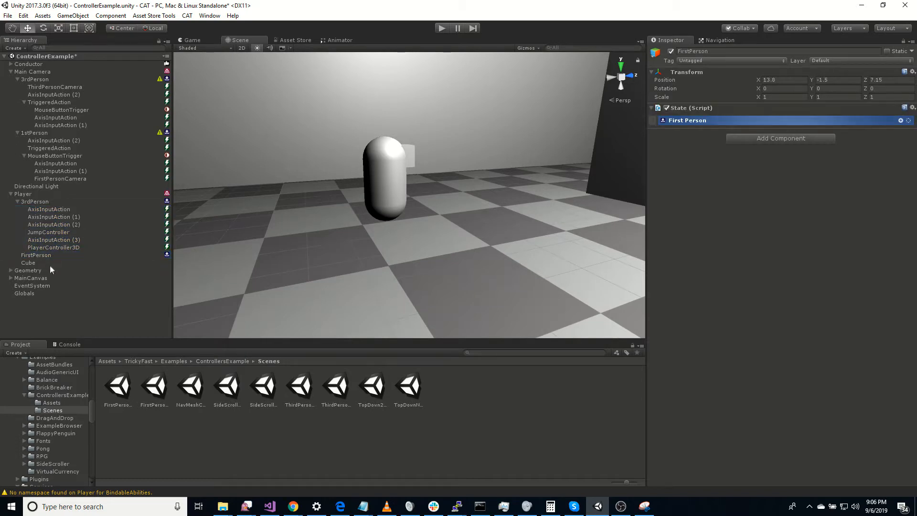
key("ctrl+v")
left_click_drag(43, 273, 44, 255)
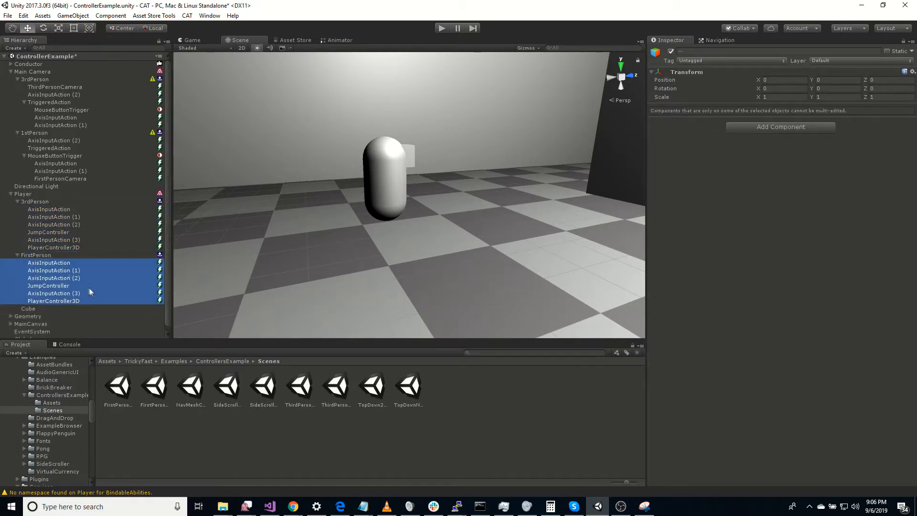
Step: Delete the Mouse X camera pan AxisInputAction from the Main Camera's 1stPerson state
left_click(74, 171)
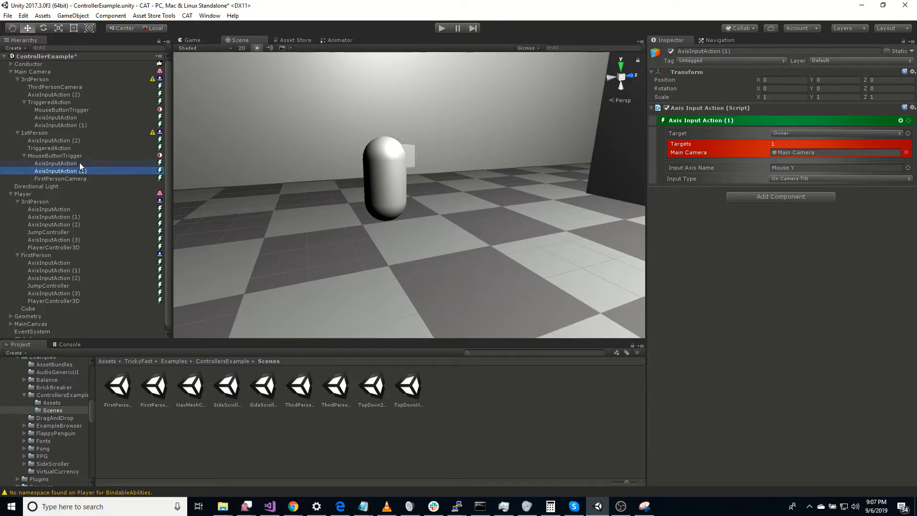
left_click(80, 163)
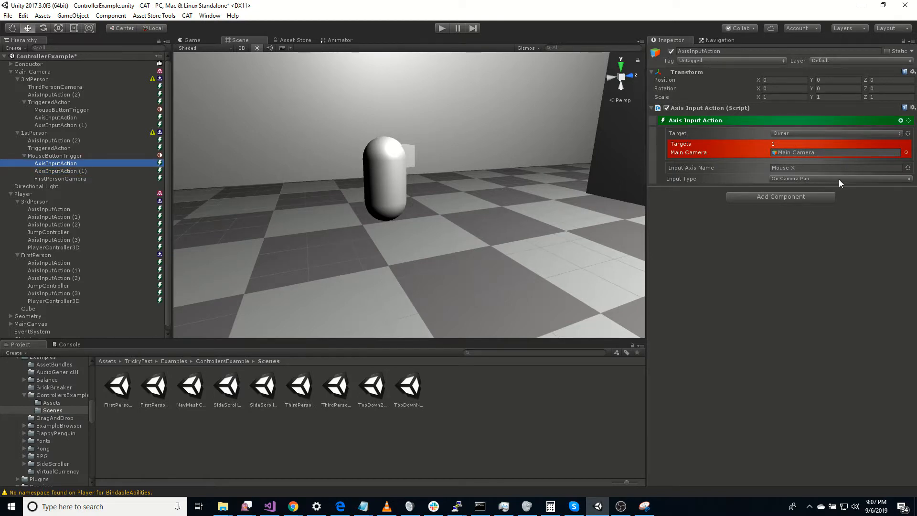
key("Delete")
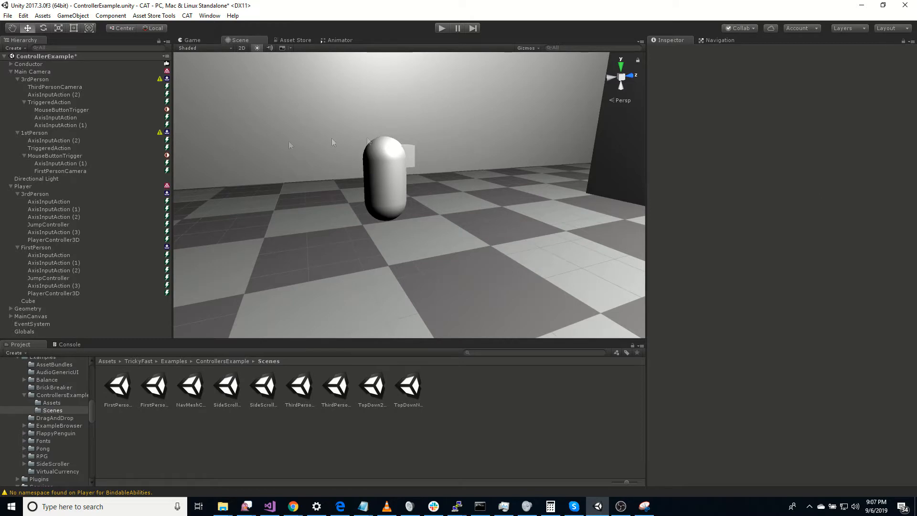
Step: Nest the 1stPerson state's MouseButtonTrigger, AxisInputAction (1) and FirstPersonCamera side by side under its TriggeredAction
left_click(80, 164)
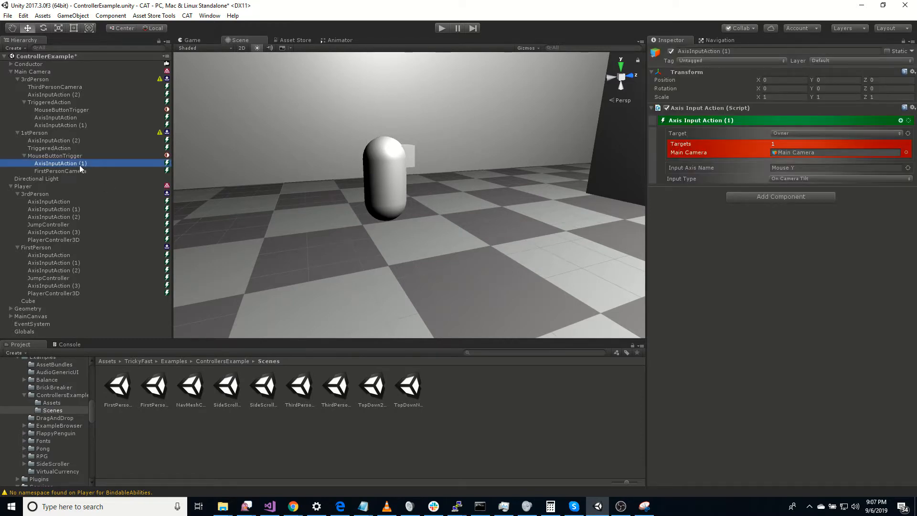
left_click(63, 155)
left_click(64, 148)
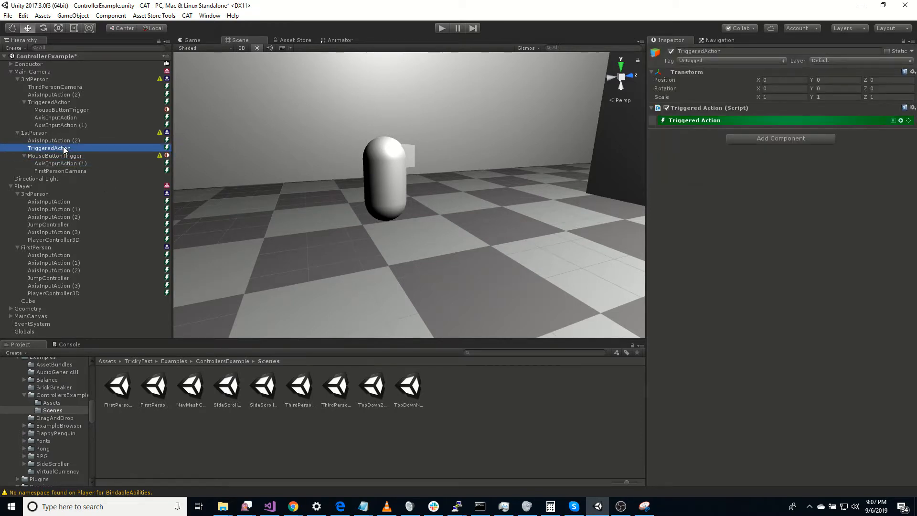
left_click(68, 156)
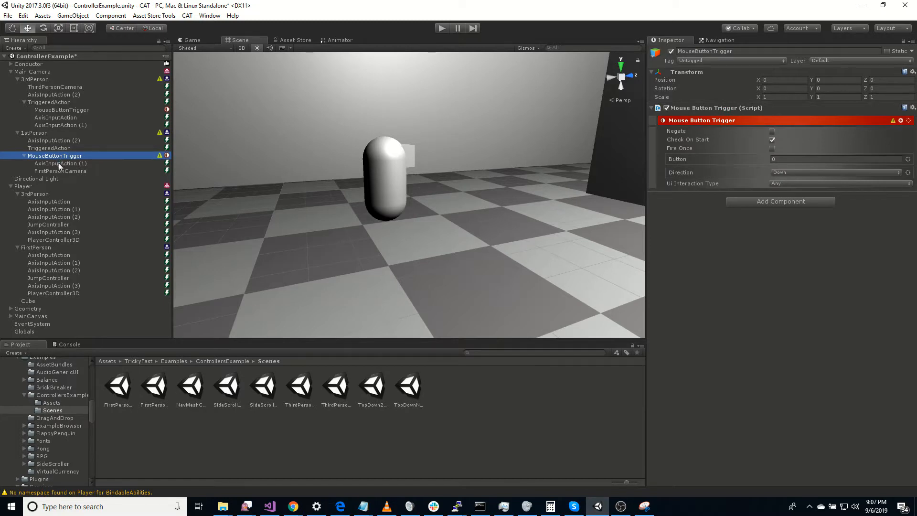
left_click_drag(61, 156, 60, 149)
left_click(63, 164)
left_click(65, 172, "shift")
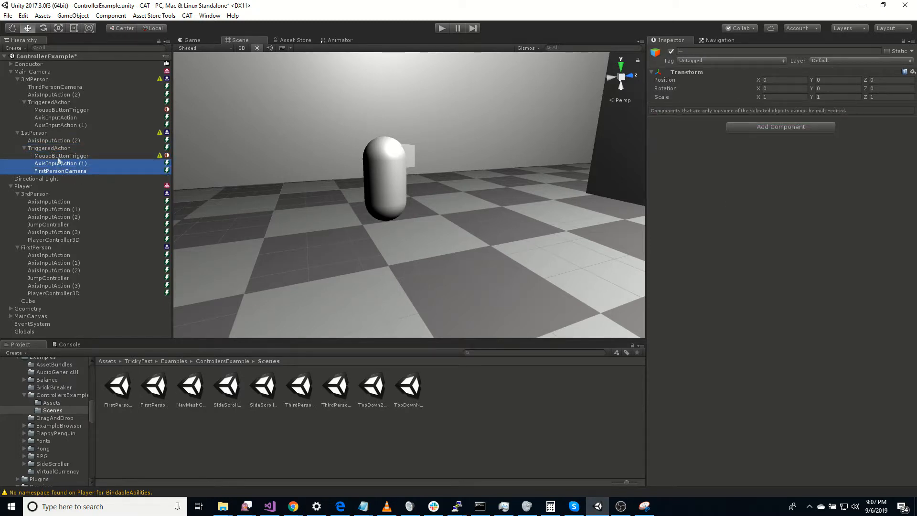
Step: Move FirstPersonCamera out of the TriggeredAction to be the 1stPerson state's first child and set its Bob Amount to 0.5
left_click(61, 142)
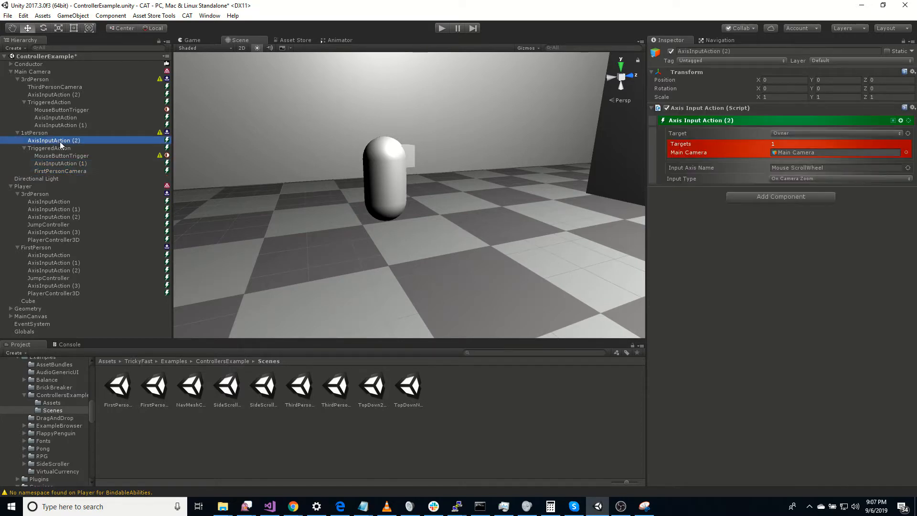
left_click_drag(60, 170, 44, 139)
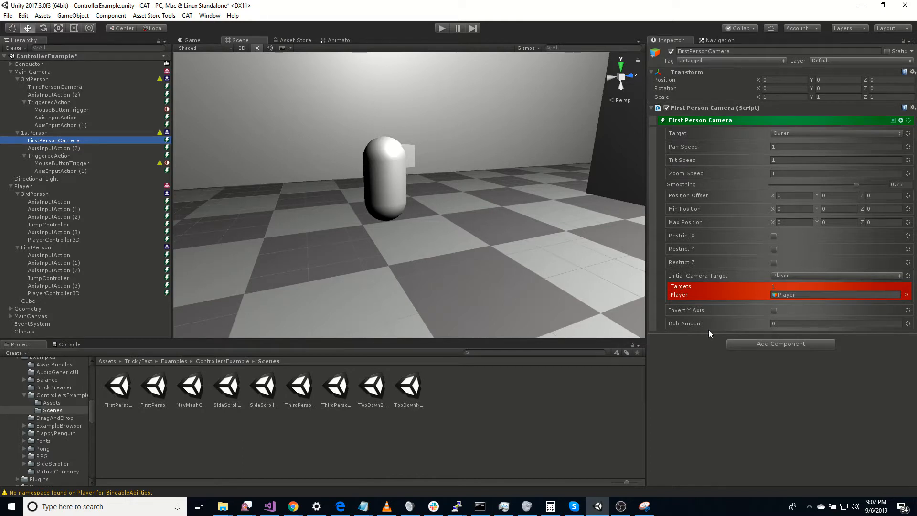
mouse_move(719, 322)
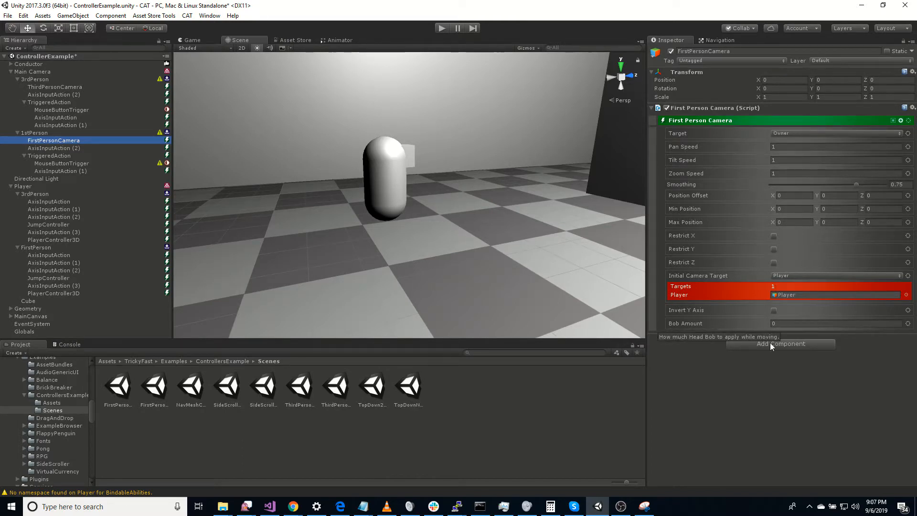
left_click(700, 323)
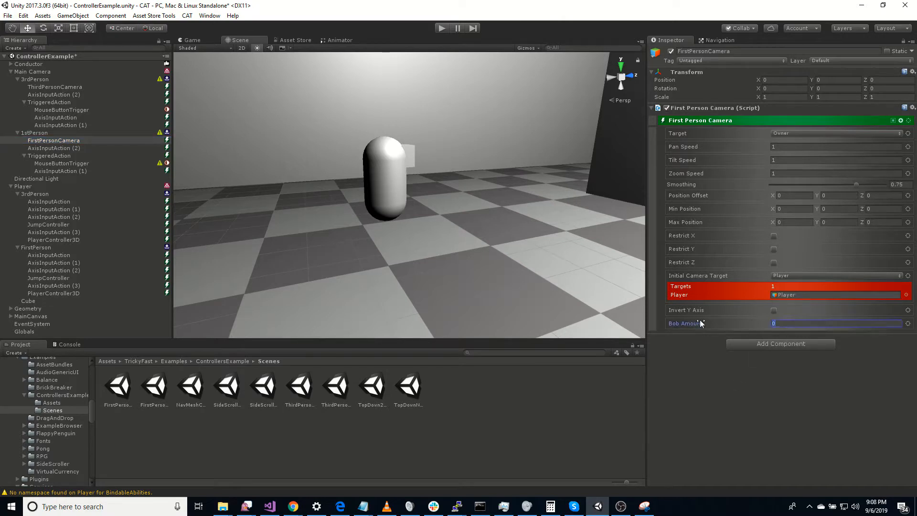
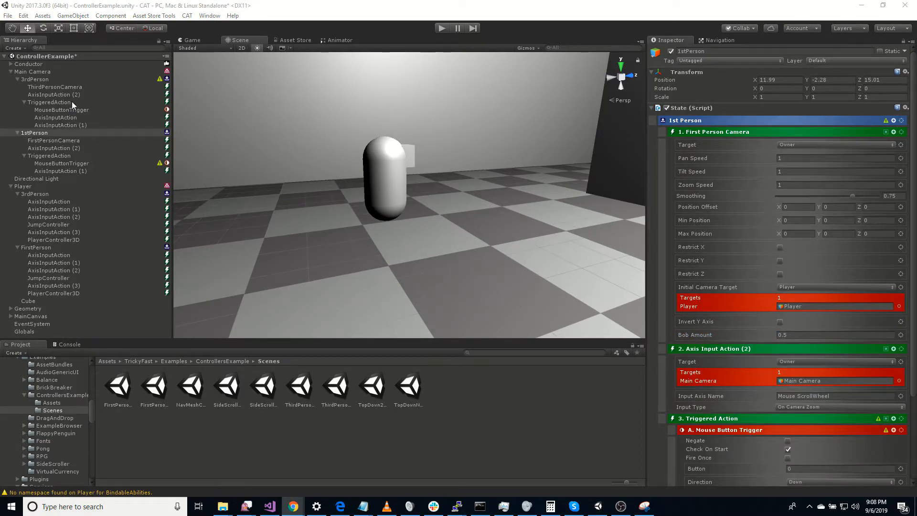
Step: Add a Mouse Button trigger to the Main Camera's 3rdPerson state and set its Button to 1
left_click(41, 79)
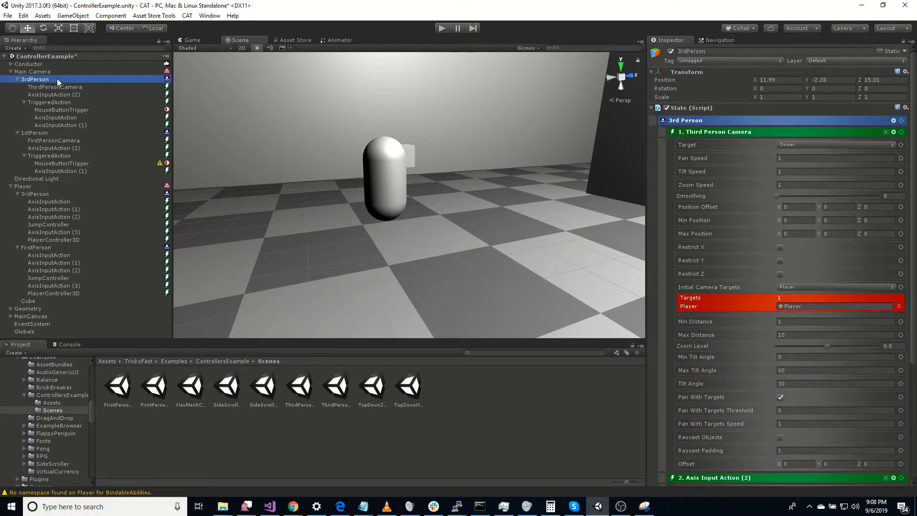
left_click(894, 120)
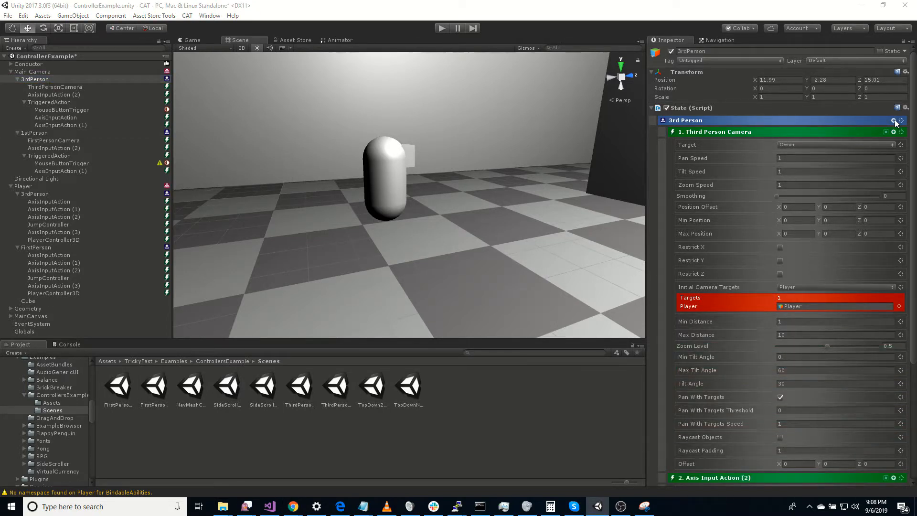
type("mou")
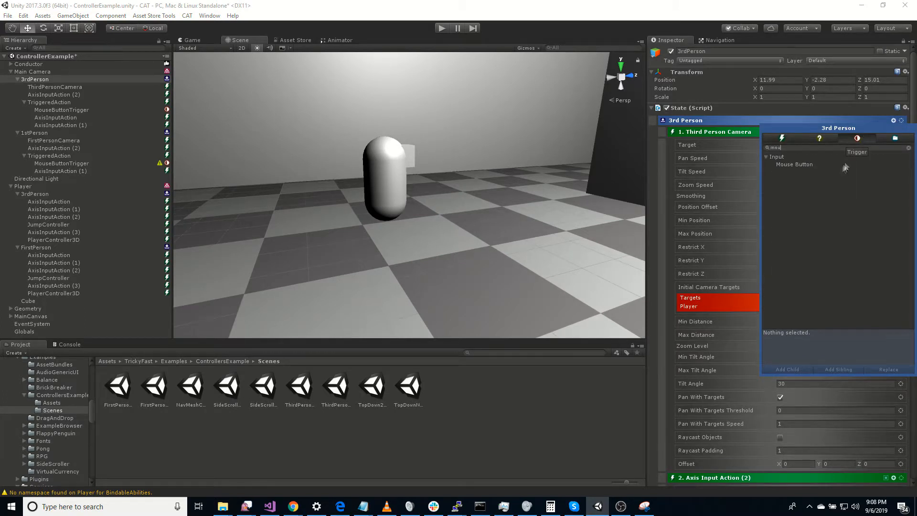
double_click(808, 164)
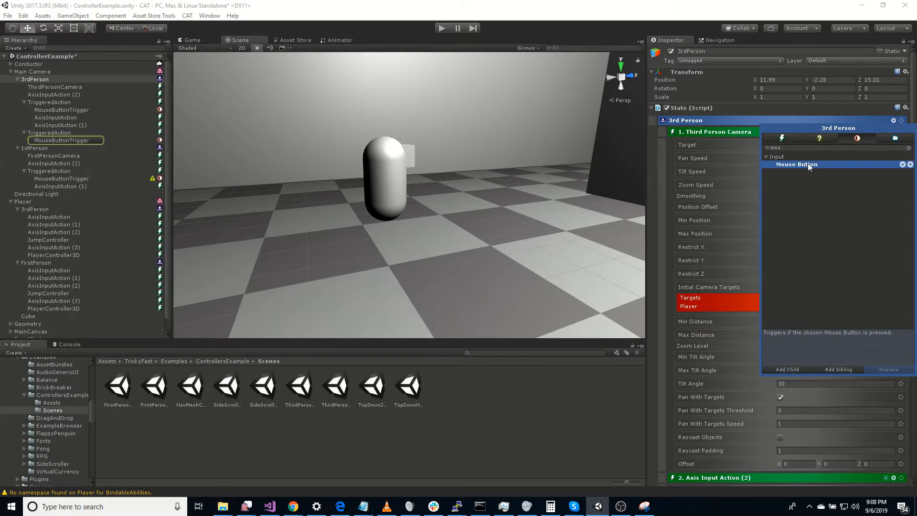
left_click(72, 139)
left_click(772, 159)
type("1")
key("Return")
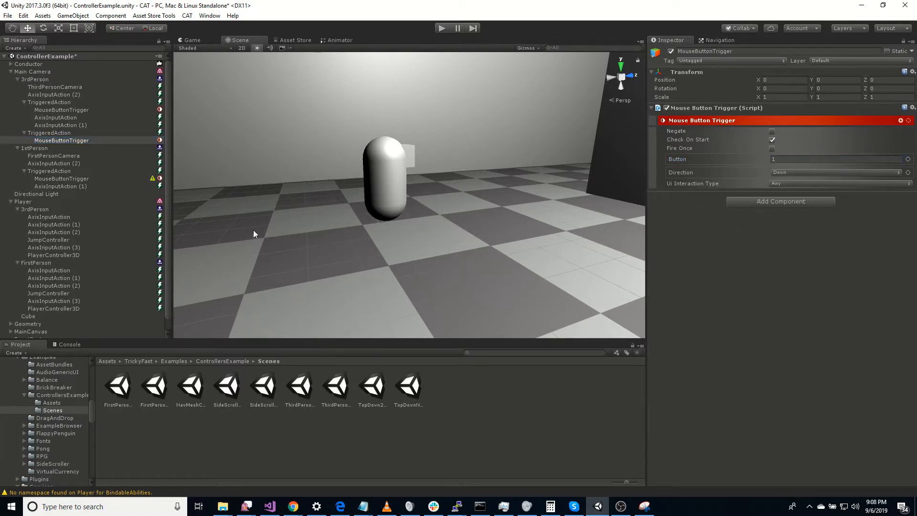
Step: Add a Change State action to the 3rdPerson state's second TriggeredAction
left_click(65, 133)
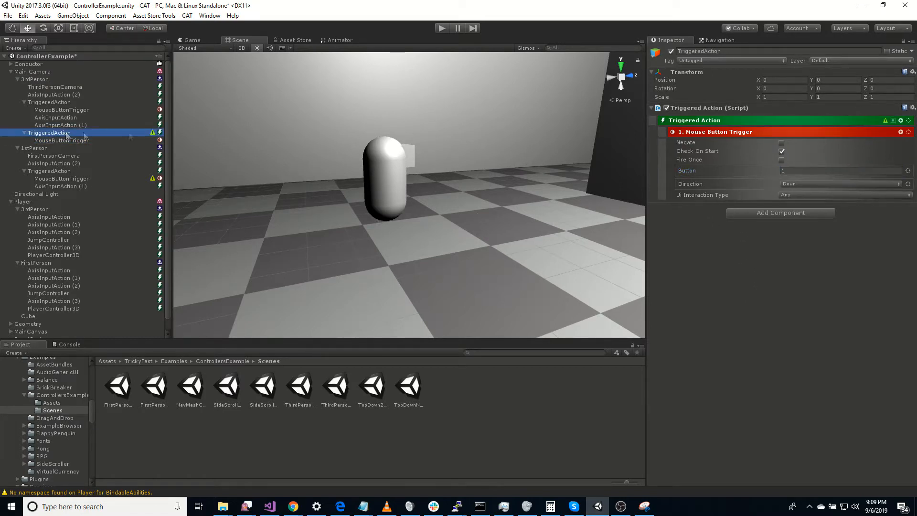
left_click(901, 121)
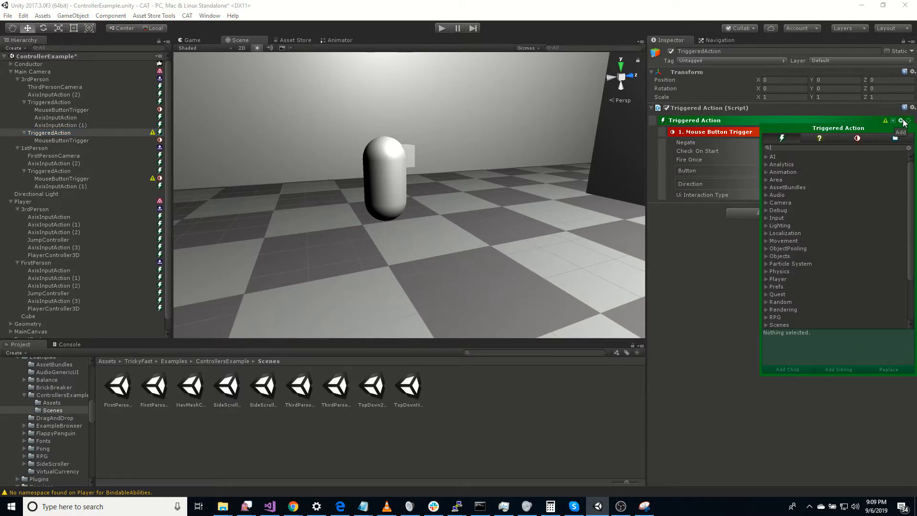
type("chan")
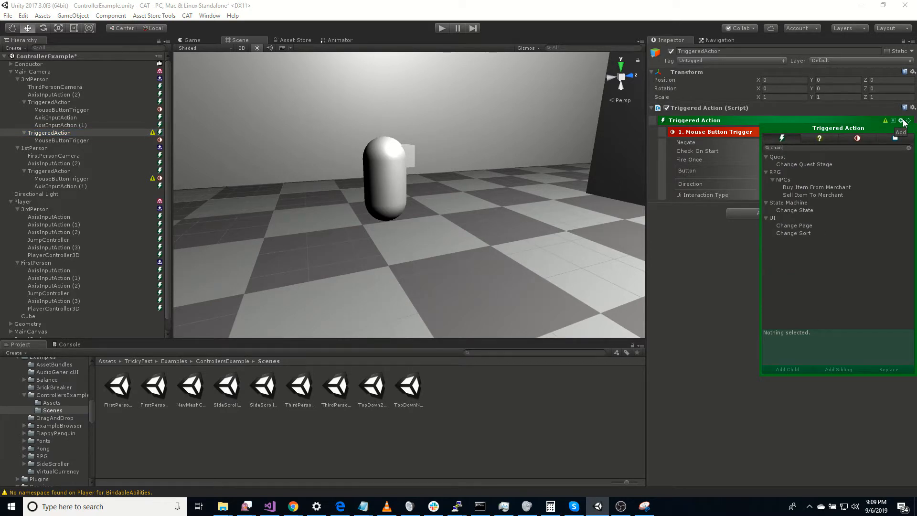
double_click(803, 211)
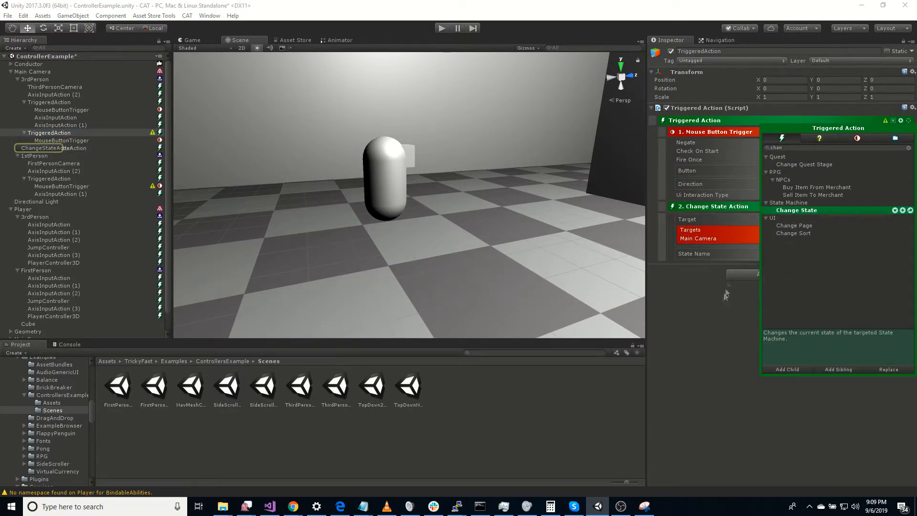
double_click(793, 209)
left_click(697, 345)
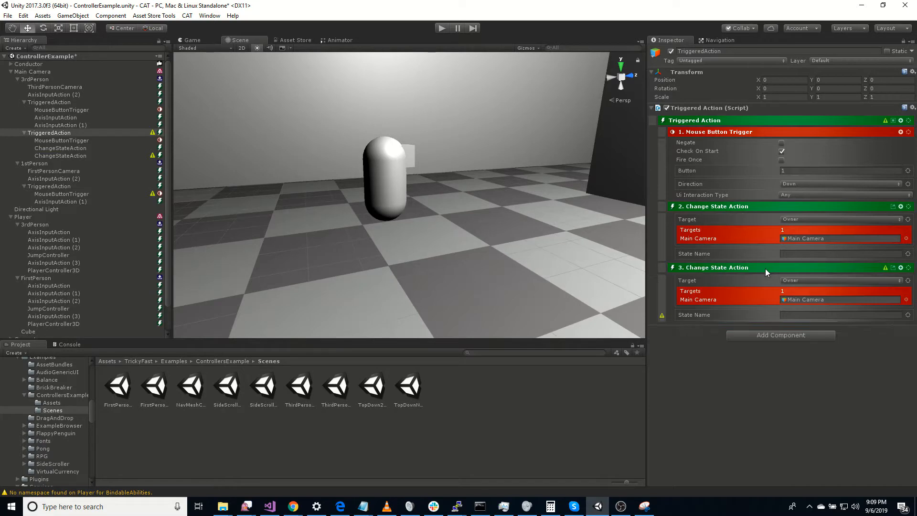
left_click(74, 156)
key("Delete")
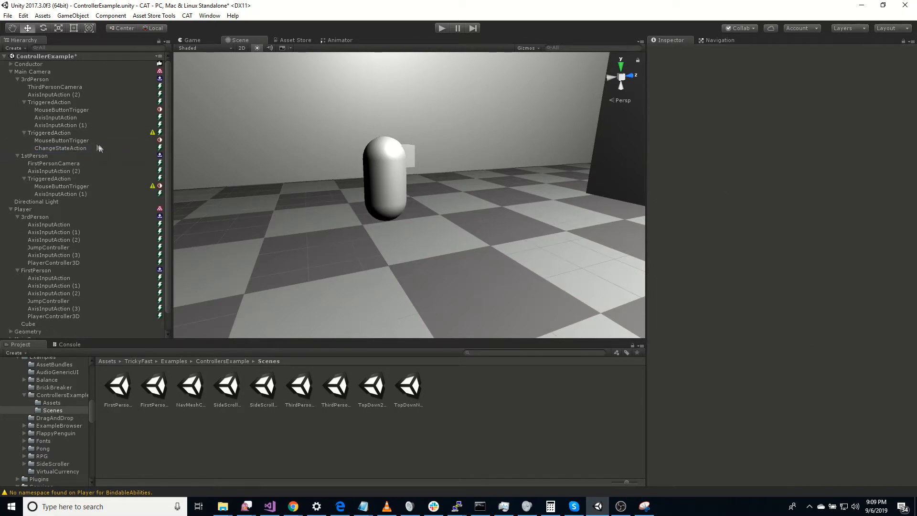
Step: Set the State Name of the 3rdPerson state's ChangeStateAction to 1stPerson
left_click(81, 147)
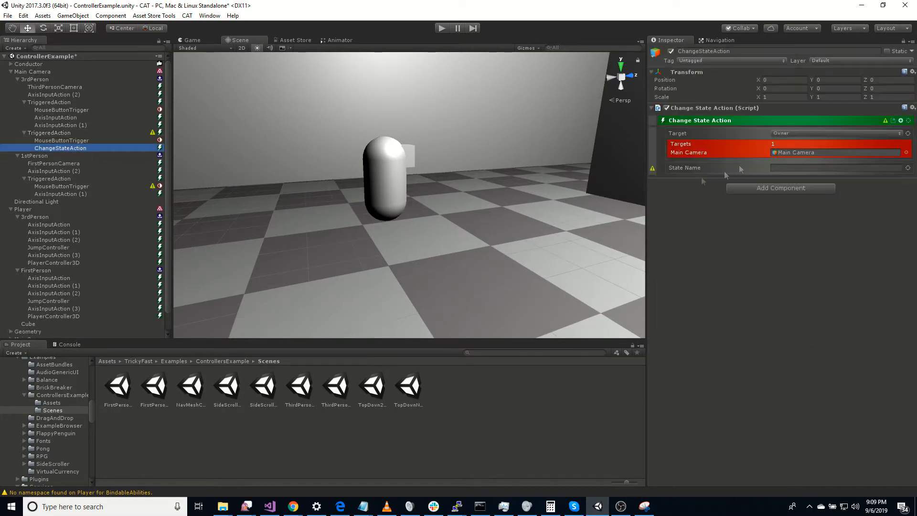
left_click(802, 167)
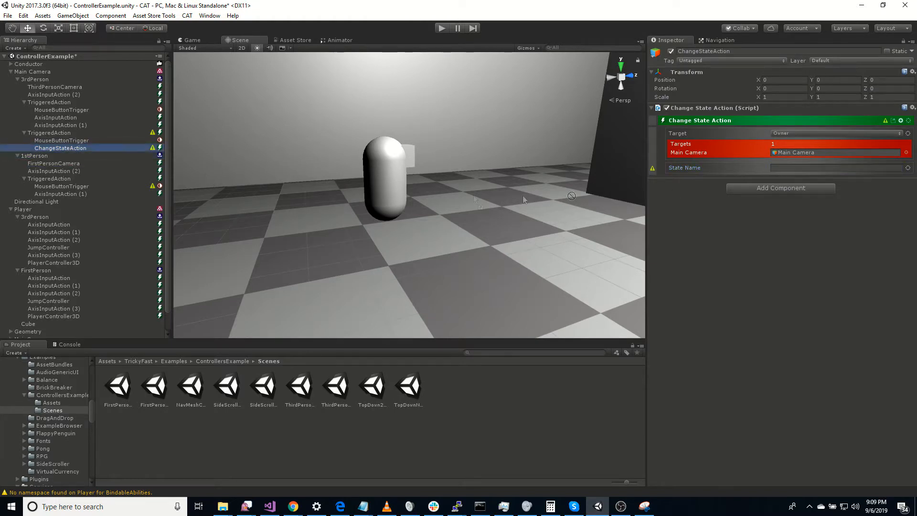
type("1stPerson")
key("Return")
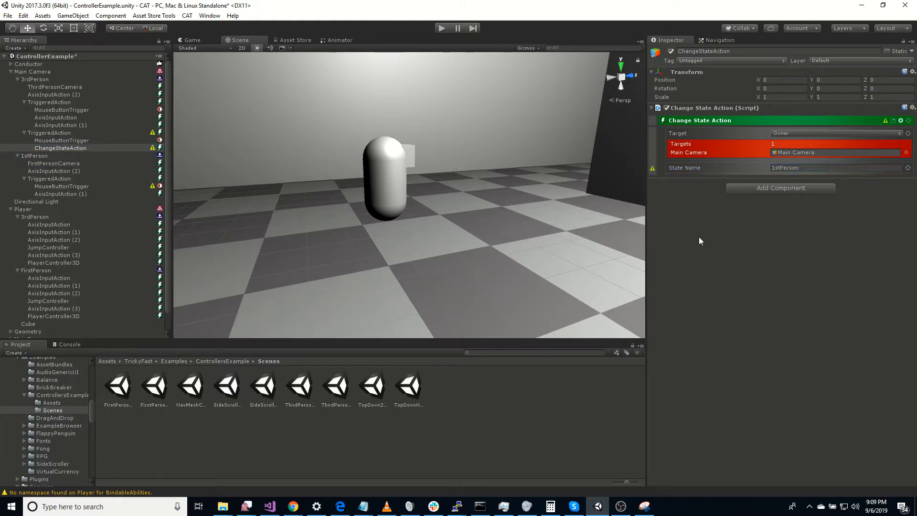
Step: Set the Main Camera state machine's Initial State to 3rd Person
left_click(36, 72)
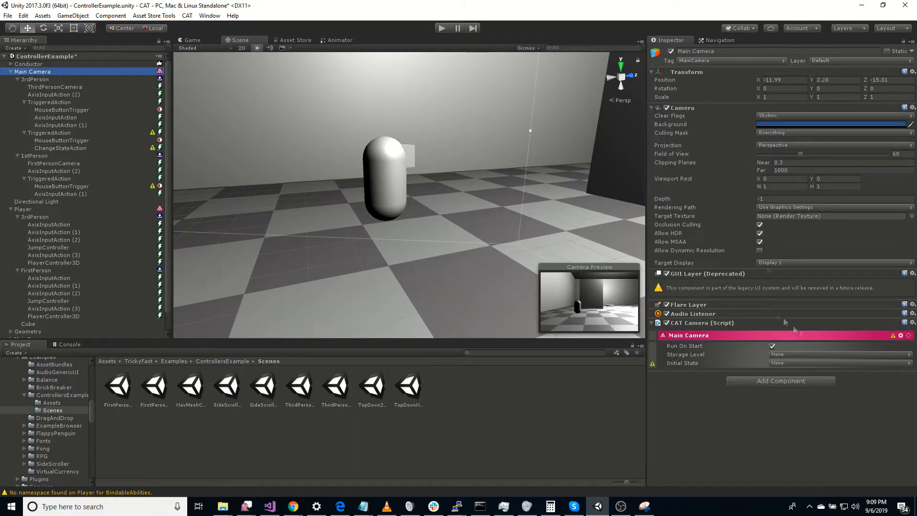
left_click(814, 363)
left_click(795, 381)
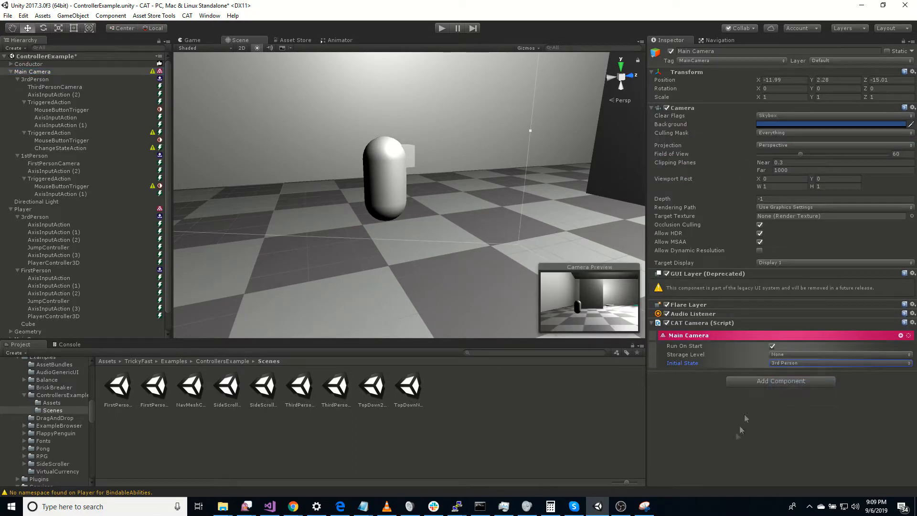
Step: Copy the 3rdPerson state's ChangeStateAction into the Main Camera's 1stPerson state and set the copy's Target to Player
left_click(77, 139)
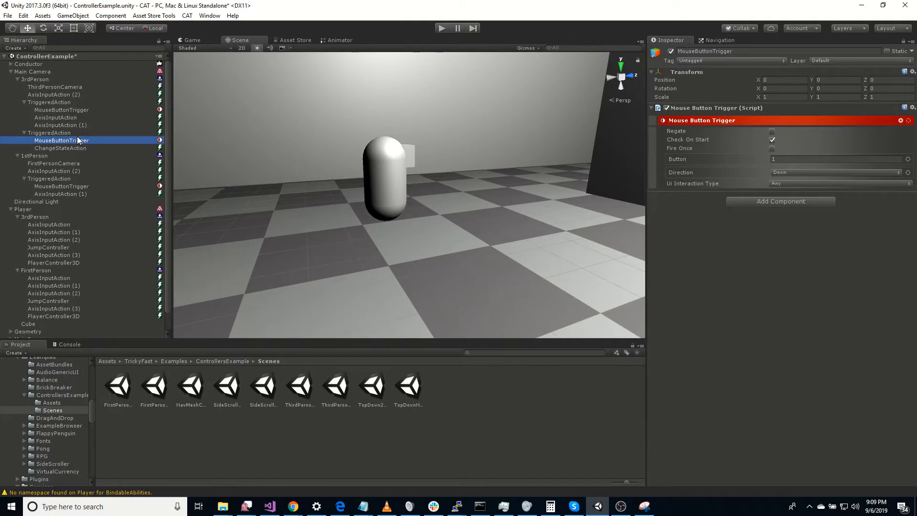
left_click(78, 148)
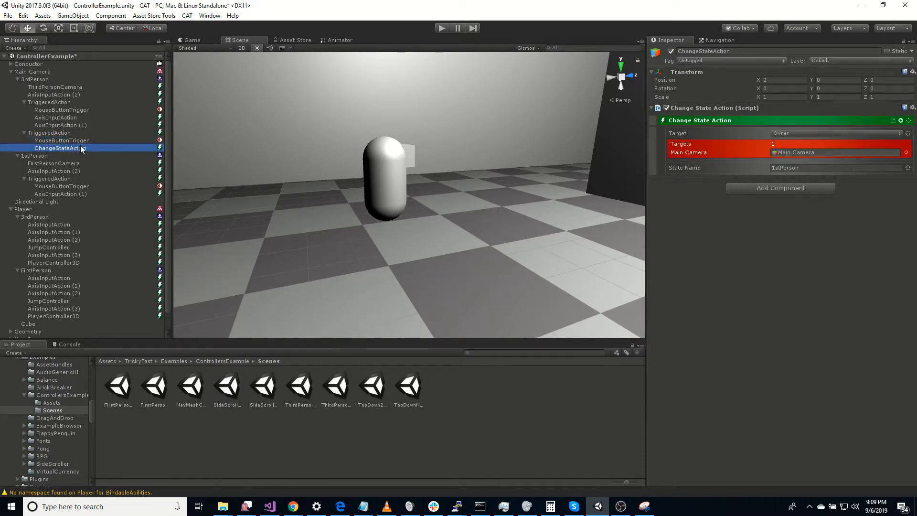
key("ctrl+c")
left_click(64, 164)
key("ctrl+v")
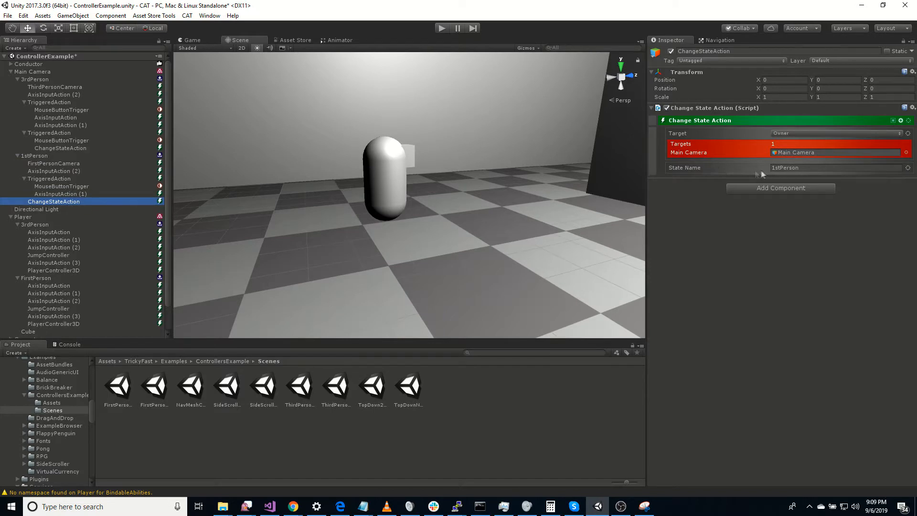
left_click(799, 133)
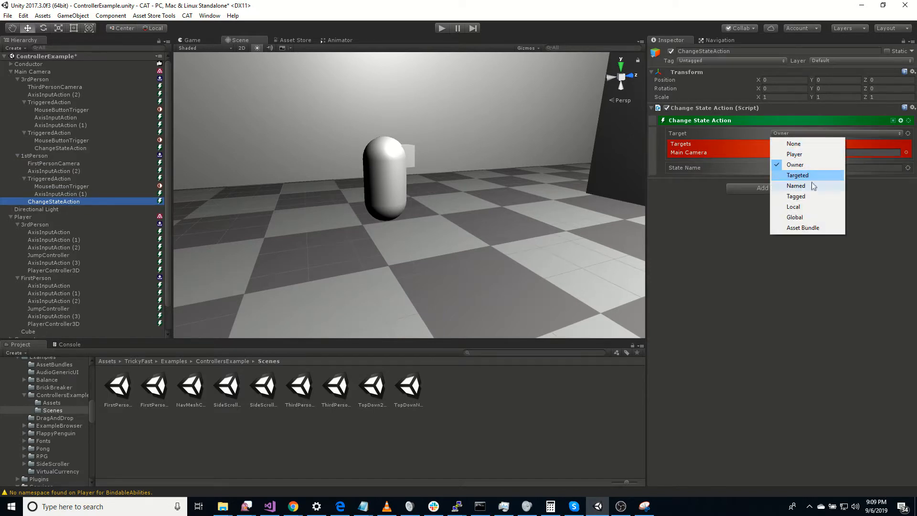
left_click(796, 154)
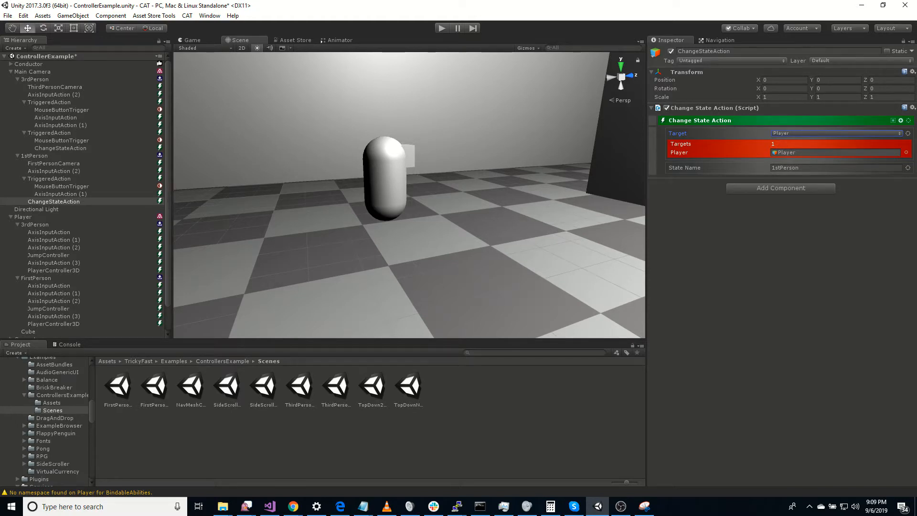
key("alt+Tab")
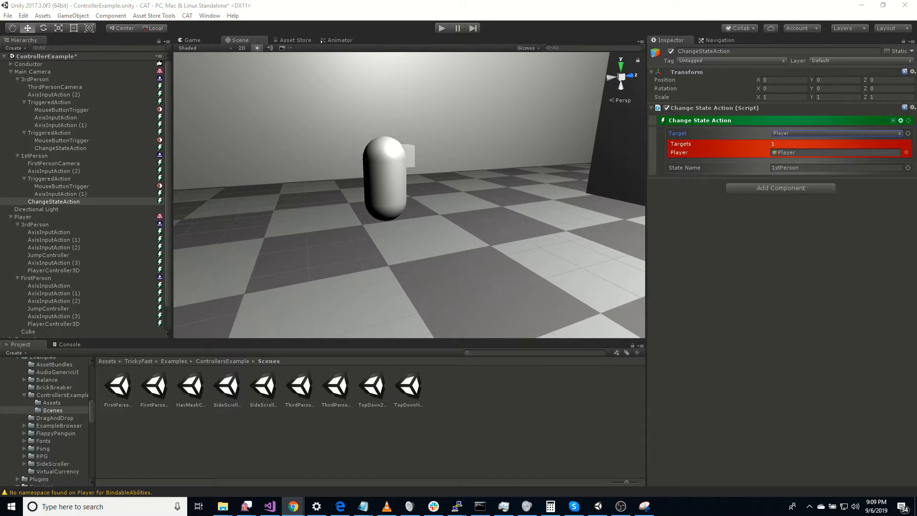
Step: Paste the ChangeStateAction into the Main Camera's 3rdPerson state and set its State Name to 3rdPerson
left_click(74, 93)
key("ctrl+v")
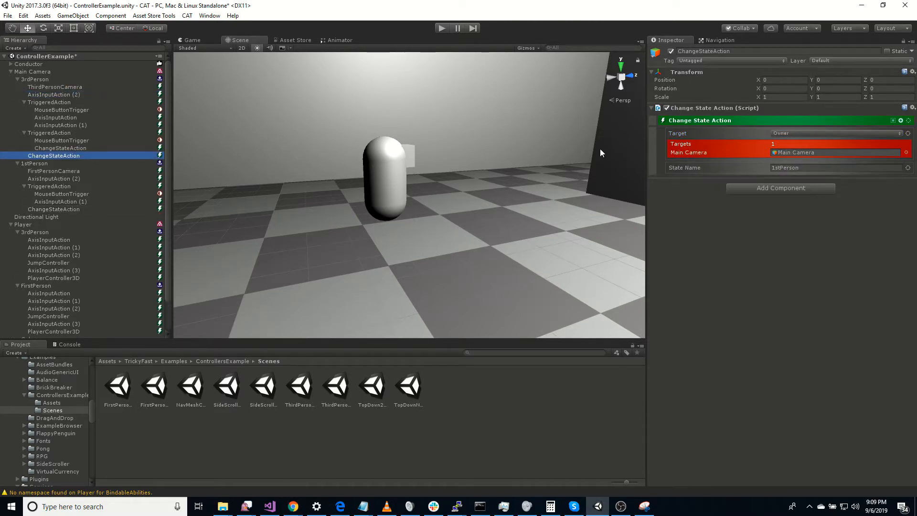
left_click(804, 167)
key("Home")
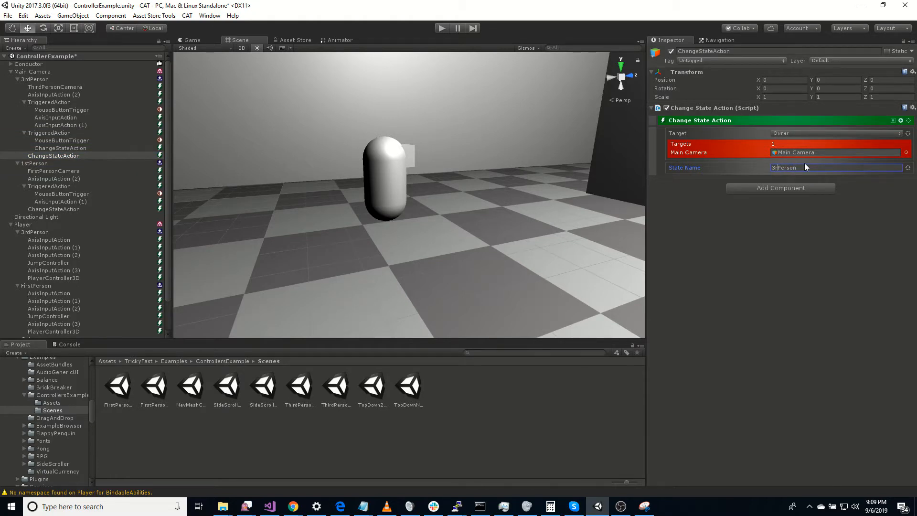
key("Return")
left_click(666, 299)
left_click(790, 134)
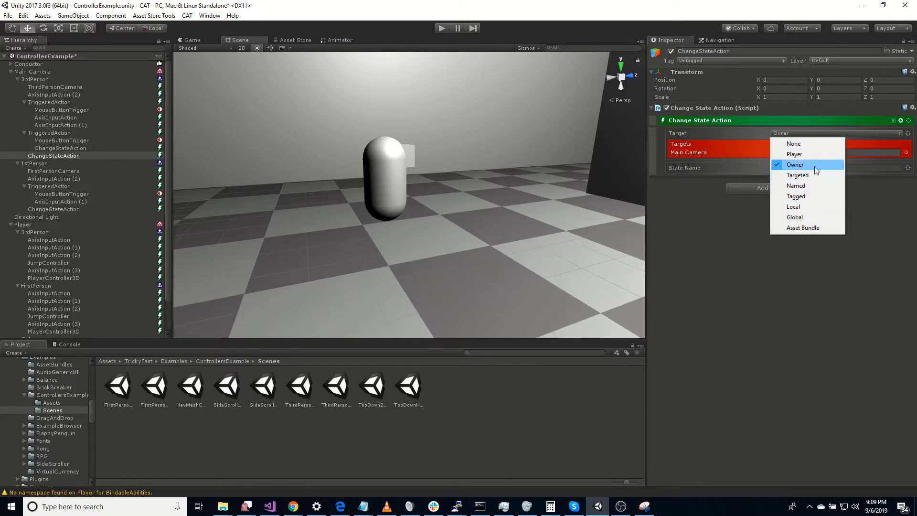
left_click(793, 162)
Step: Examine the camera's 1stPerson ChangeStateAction and the controller and axis input actions in the Player's FirstPerson state
left_click(70, 210)
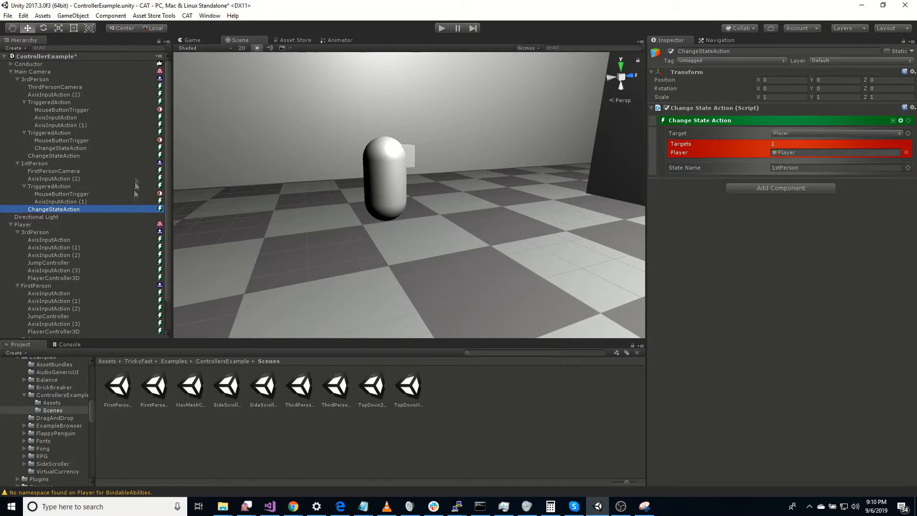
scroll(92, 280, "down", 2)
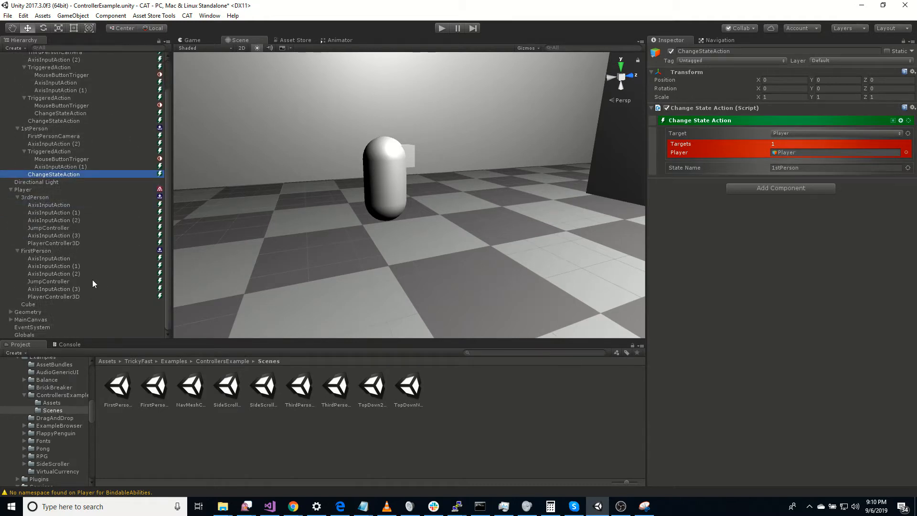
left_click(62, 297)
left_click(64, 289)
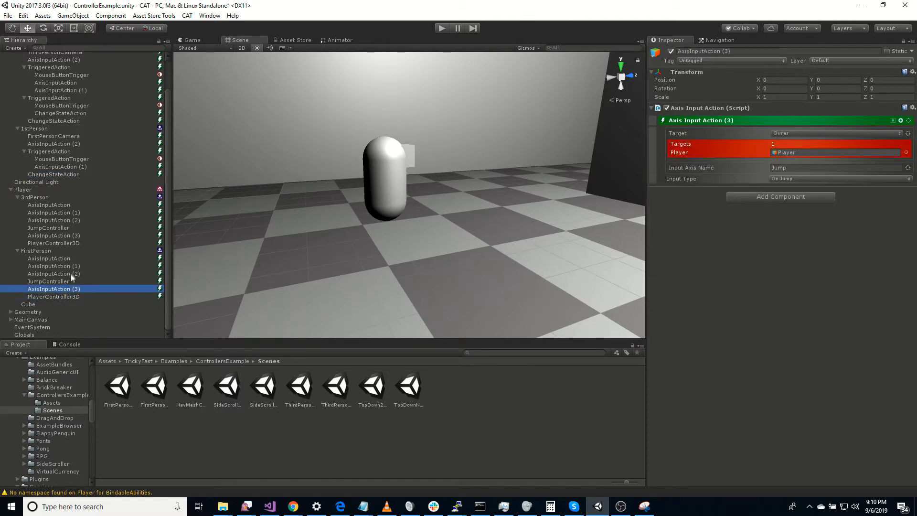
left_click(70, 273)
left_click(73, 265)
left_click(73, 259)
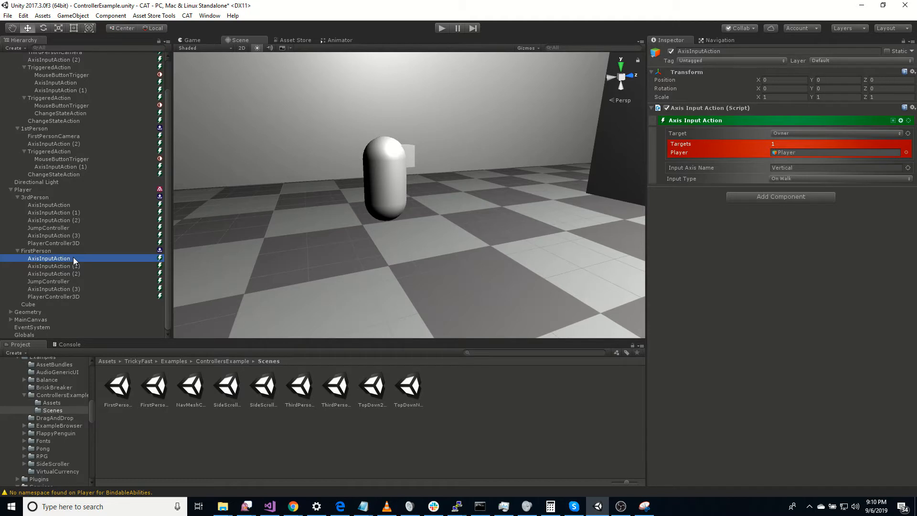
left_click(72, 273)
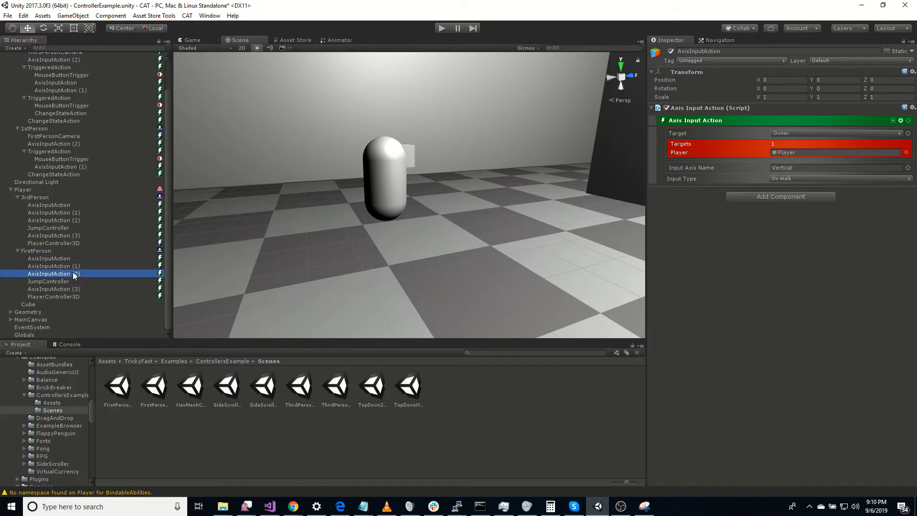
left_click(74, 266)
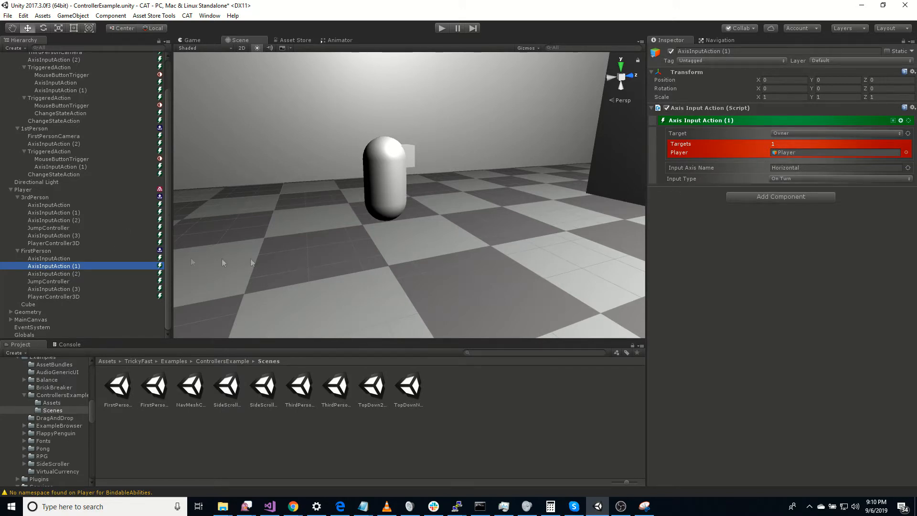
Step: Add a Mouse Button trigger to the Player's FirstPerson state
left_click(58, 251)
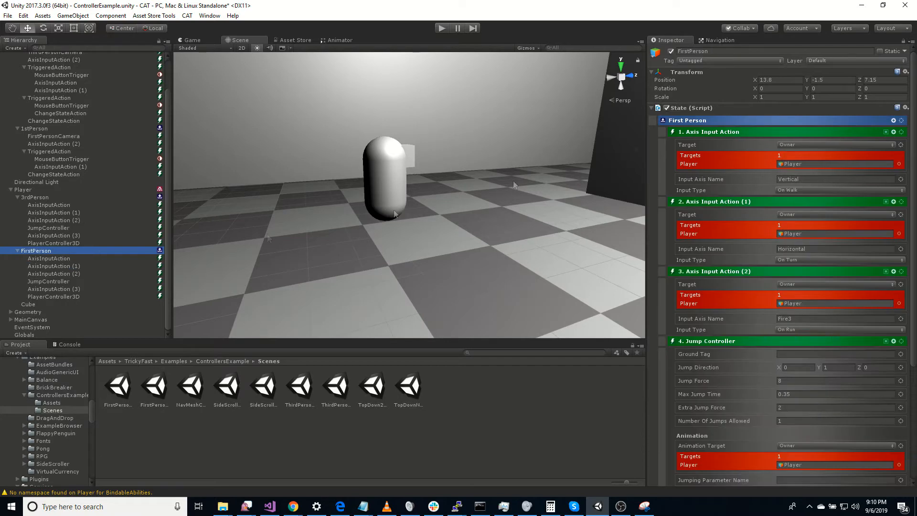
left_click(894, 121)
left_click(858, 138)
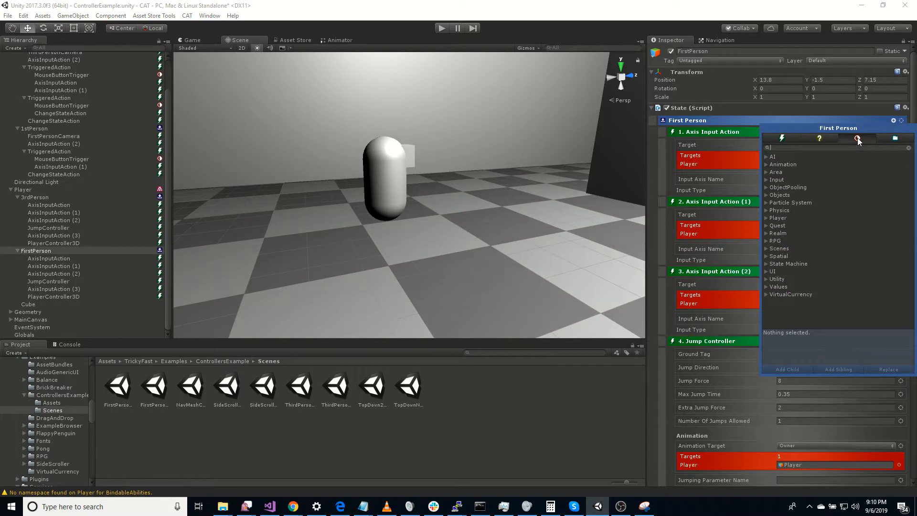
type("mou")
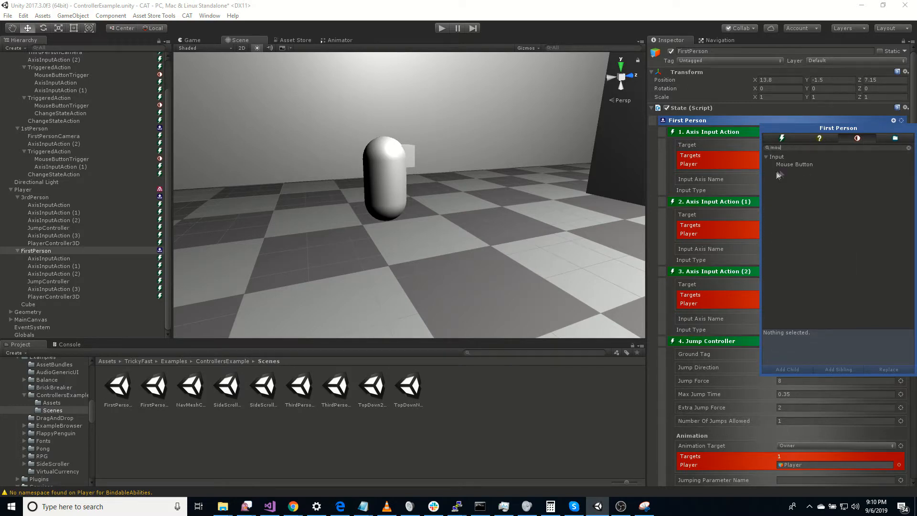
left_click(795, 165)
double_click(794, 165)
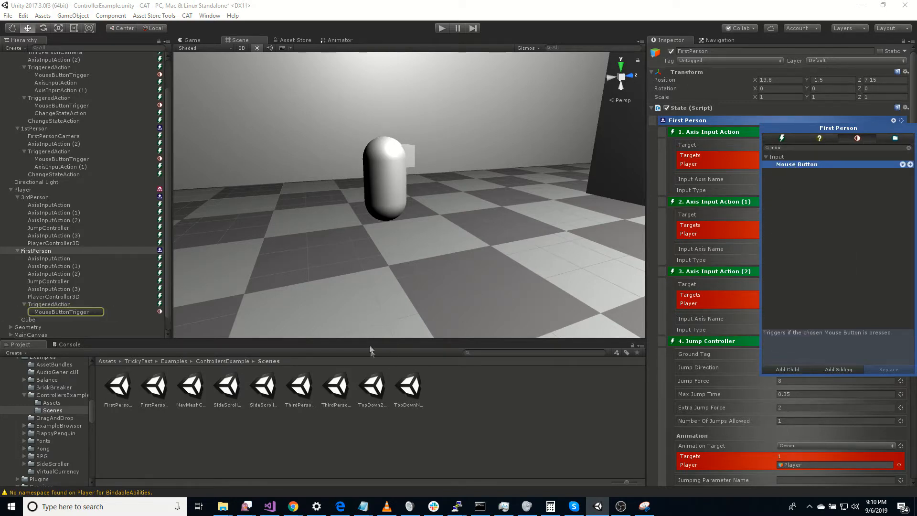
Step: Move the FirstPerson state's AxisInputAction (1) into the new TriggeredAction and set its Input Axis Name to Mouse X
left_click(54, 267)
left_click(54, 267)
left_click_drag(60, 271, 82, 306)
left_click(62, 305)
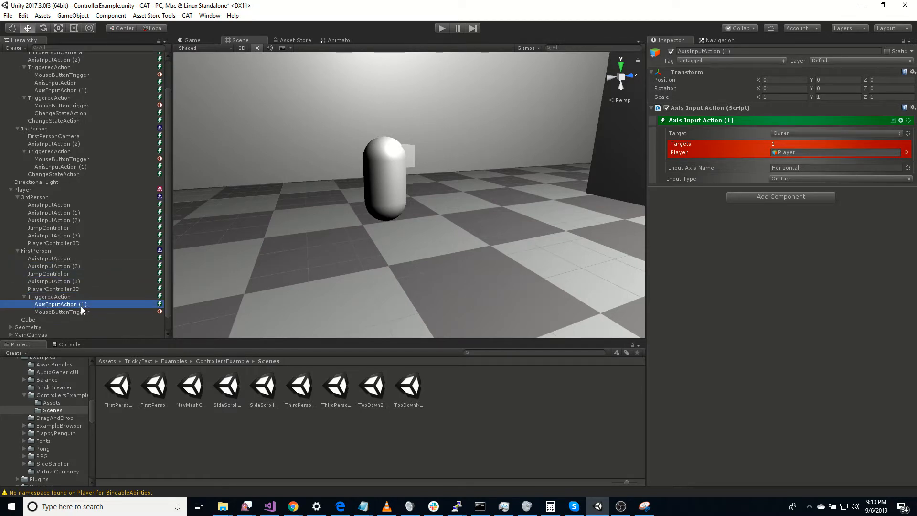
left_click(810, 167)
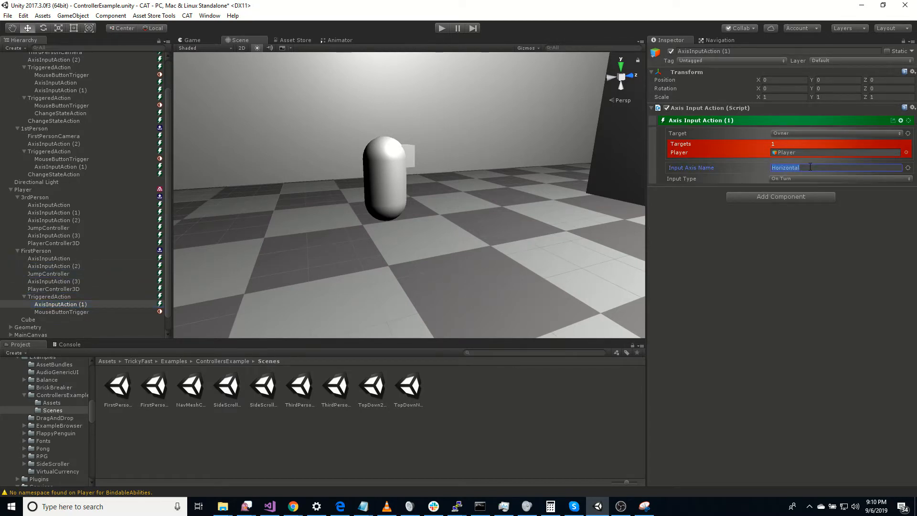
type("Mouse X")
left_click(769, 285)
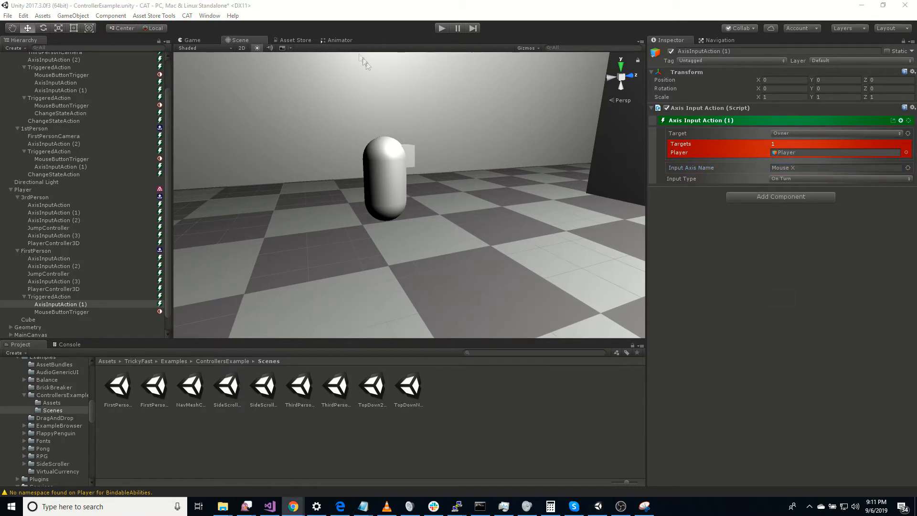
Step: Set the Player's Initial State to 3rd Person and rename its FirstPerson state to 1stPerson
left_click(47, 188)
left_click(791, 282)
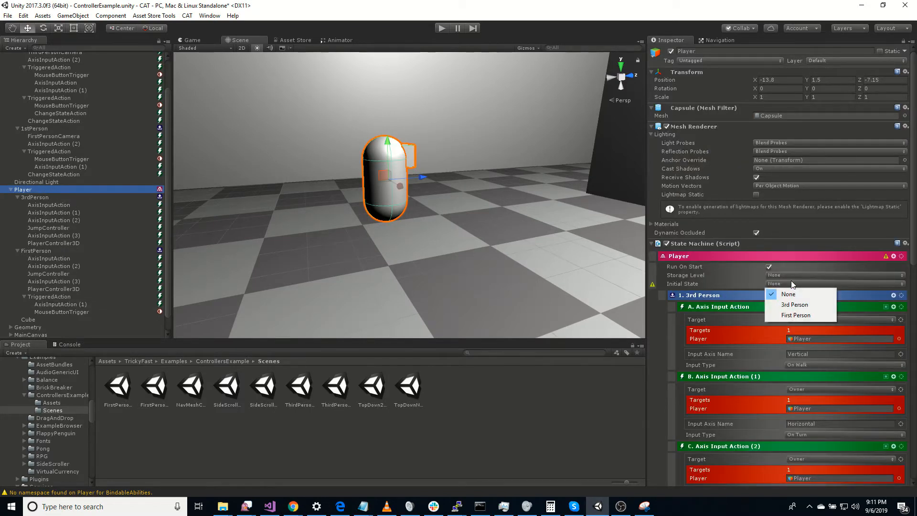
left_click(800, 306)
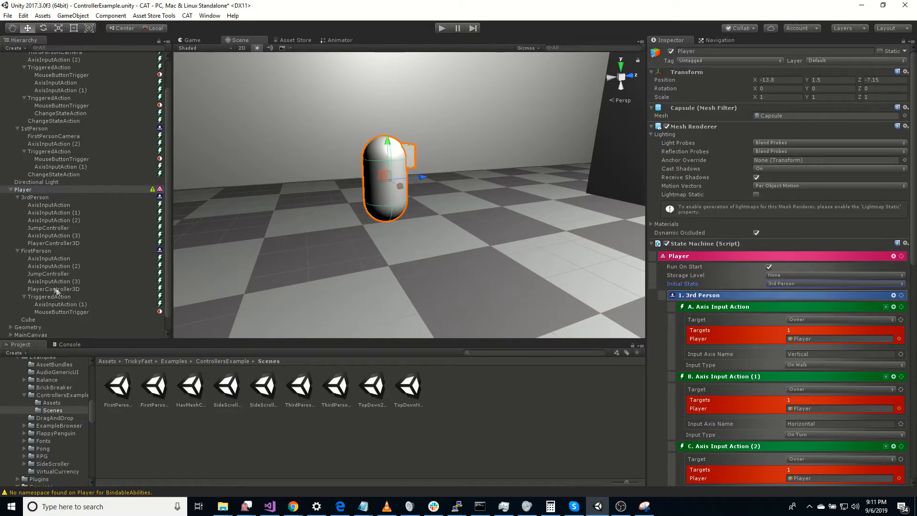
left_click(37, 251)
type("1stPerson")
key("Return")
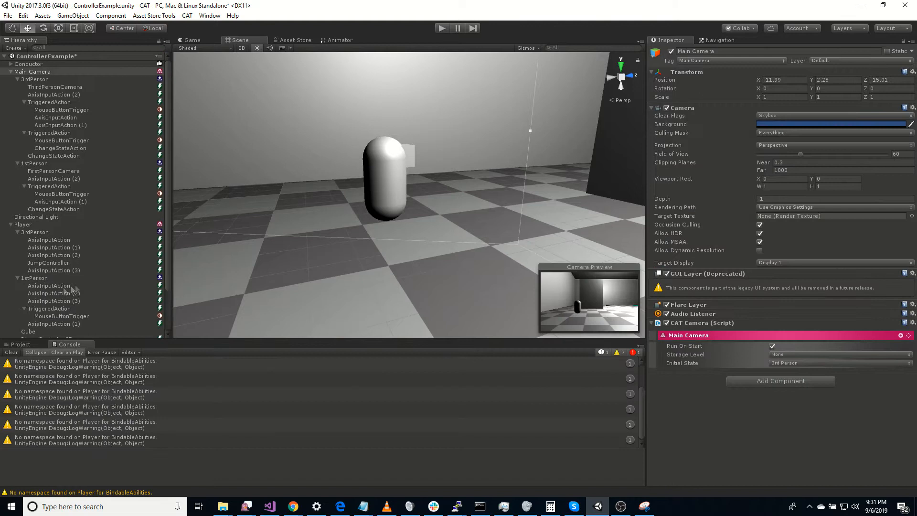
Step: Remove the Rigidbody component from the Player
left_click_drag(75, 289, 47, 275)
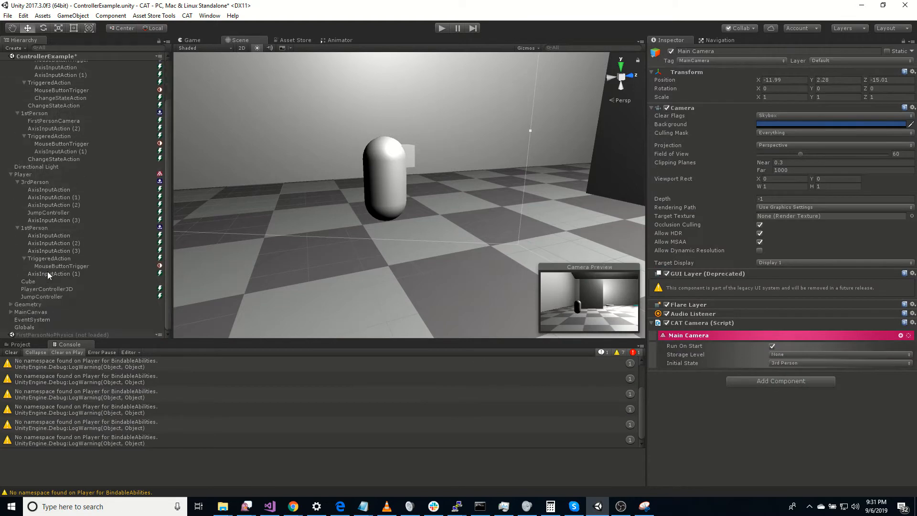
left_click(26, 175)
scroll(733, 300, "down", 1)
left_click(739, 228)
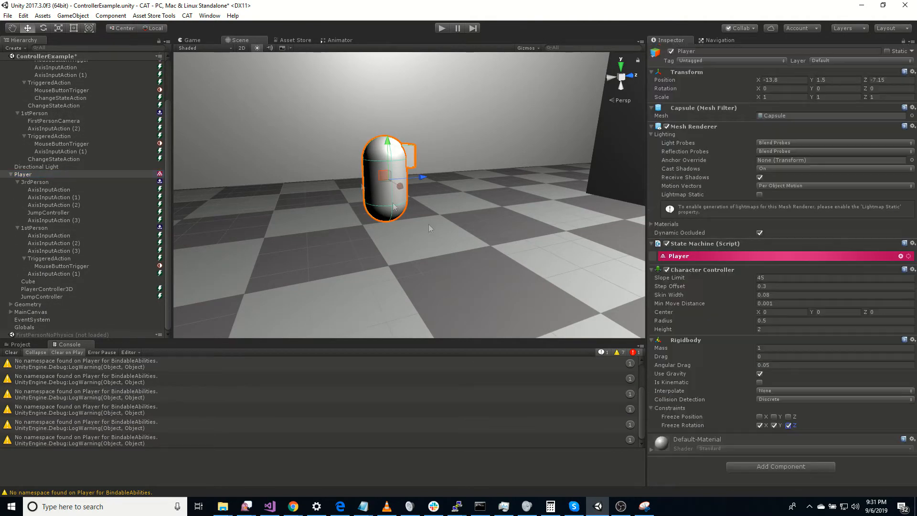
right_click(690, 339)
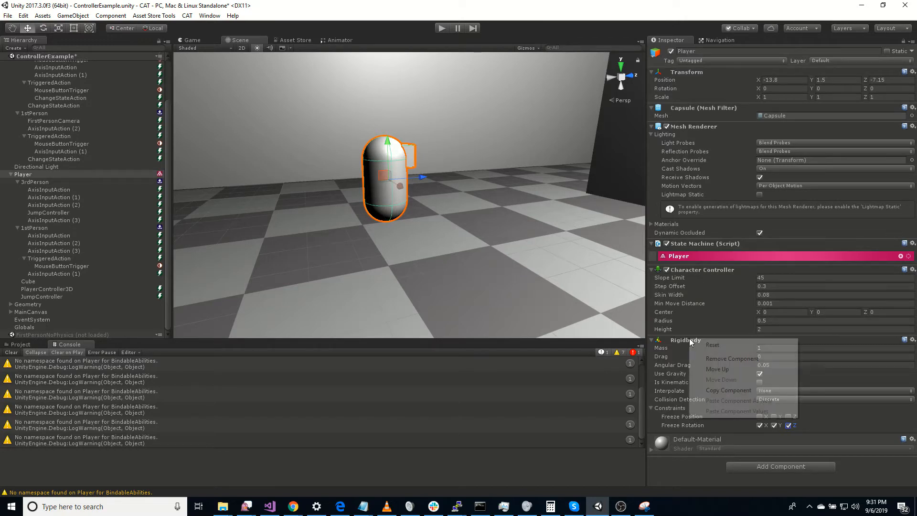
left_click(745, 359)
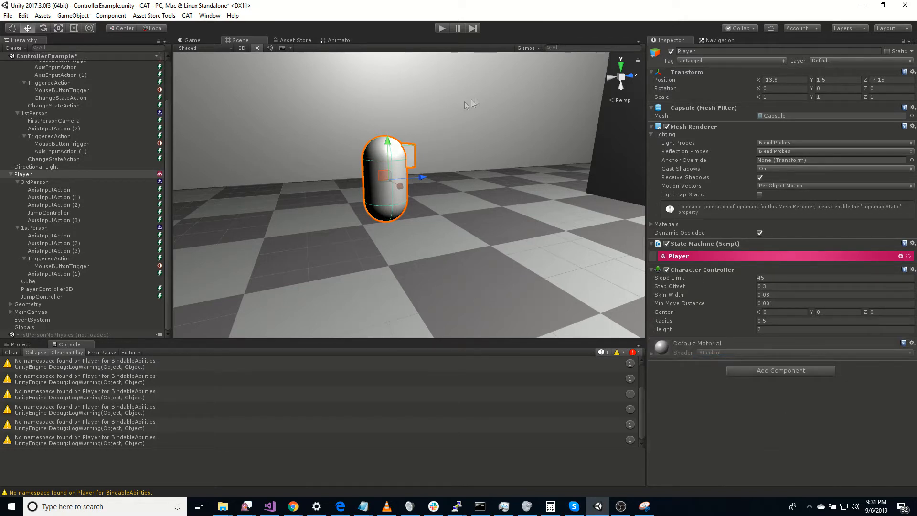
Step: Copy the TriggeredAction with the ChangeStateAction from the Main Camera's 3rdPerson state into its 1stPerson state
left_click(56, 138)
left_click(53, 82)
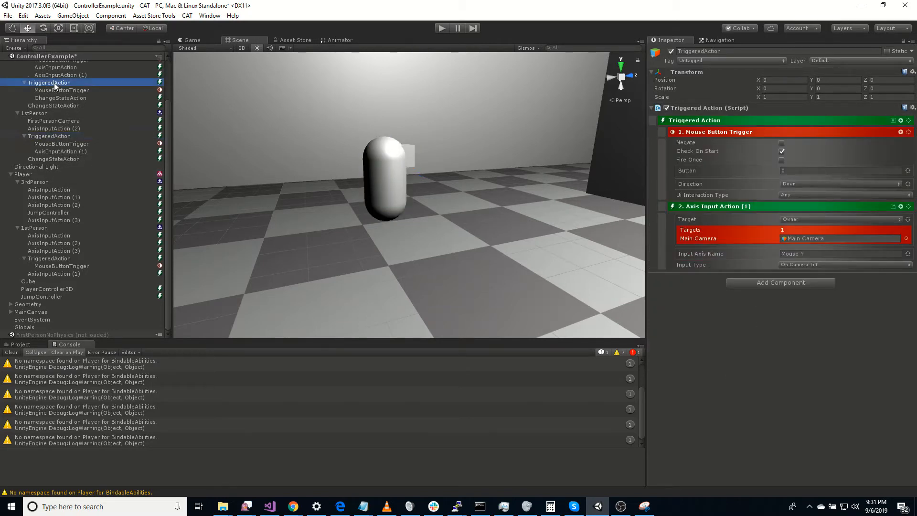
left_click(50, 121)
key("ctrl+v")
Step: Set the State Name of the ChangeStateAction in the 1stPerson state's TriggeredAction (1) to 3rdPerson
left_click(24, 167)
left_click(57, 182)
left_click(799, 168)
key("Home")
key("Delete")
key("Delete")
key("Delete")
type("3rd")
left_click(769, 296)
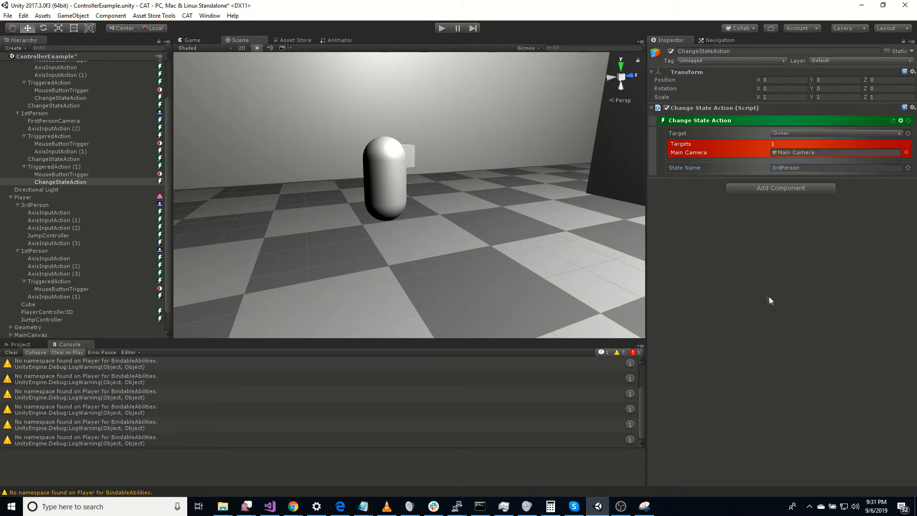
Step: Run the scene to test the state switching and inspect AxisInputAction (1) in the Player's 1stPerson state
left_click(441, 30)
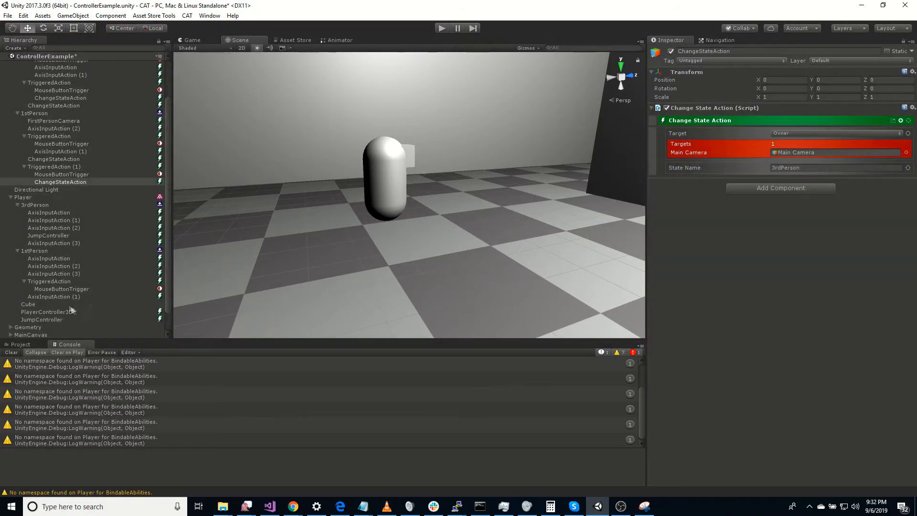
left_click(71, 297)
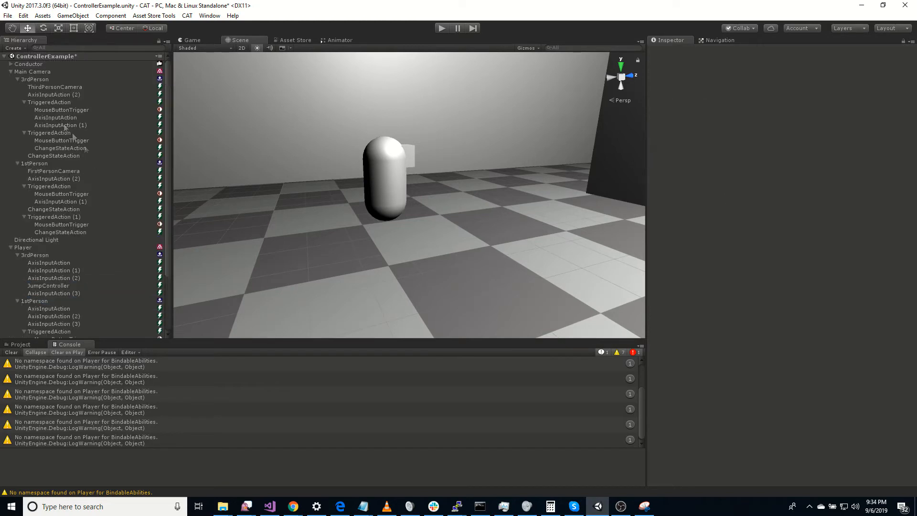
Step: Add a Delayed Action to the Main Camera's 3rdPerson state and nest the TriggeredAction that changes to 1stPerson inside it
left_click(39, 77)
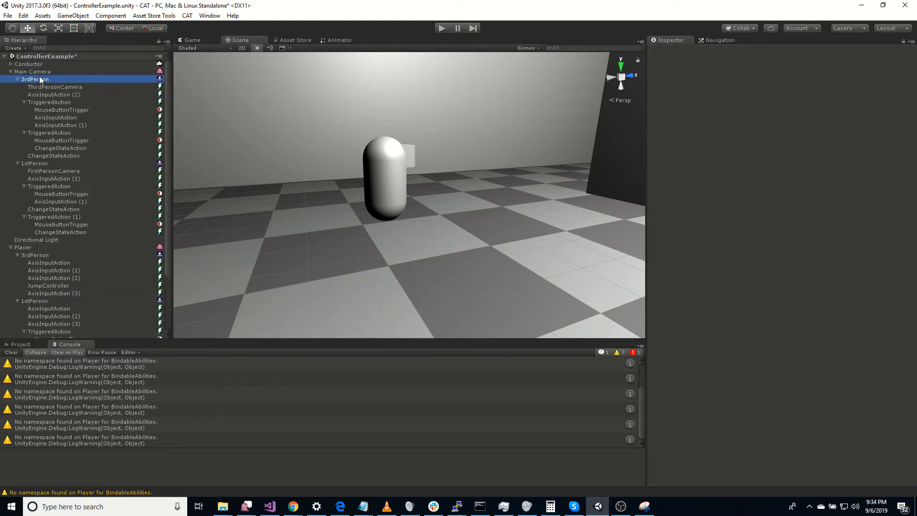
left_click(893, 121)
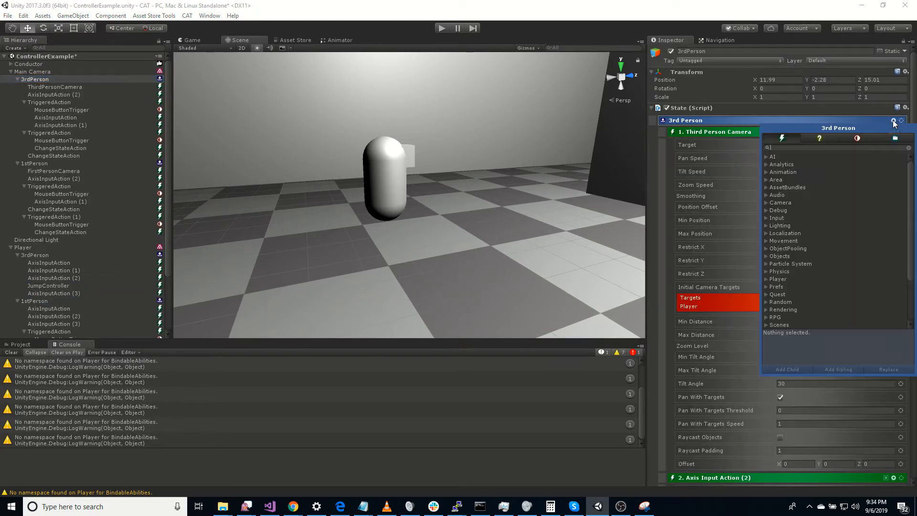
type("delay")
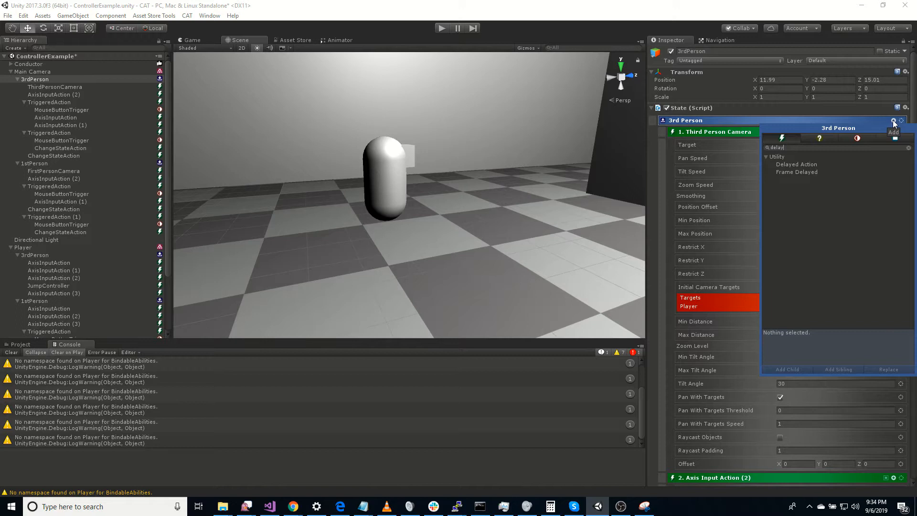
double_click(797, 163)
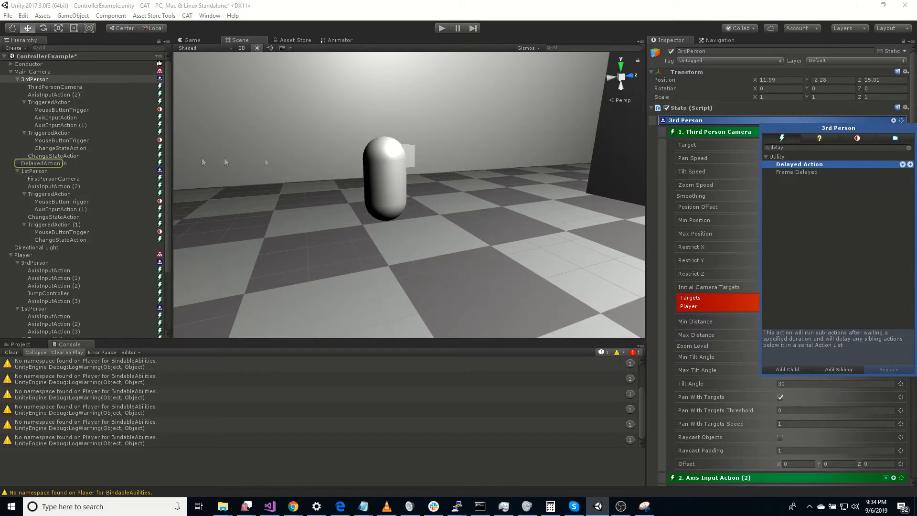
left_click(62, 164)
left_click(61, 163)
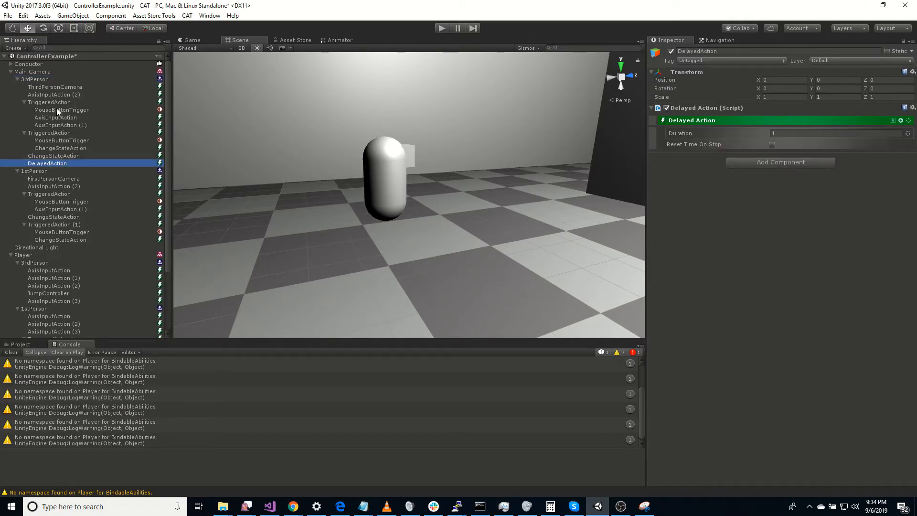
left_click_drag(53, 132, 70, 168)
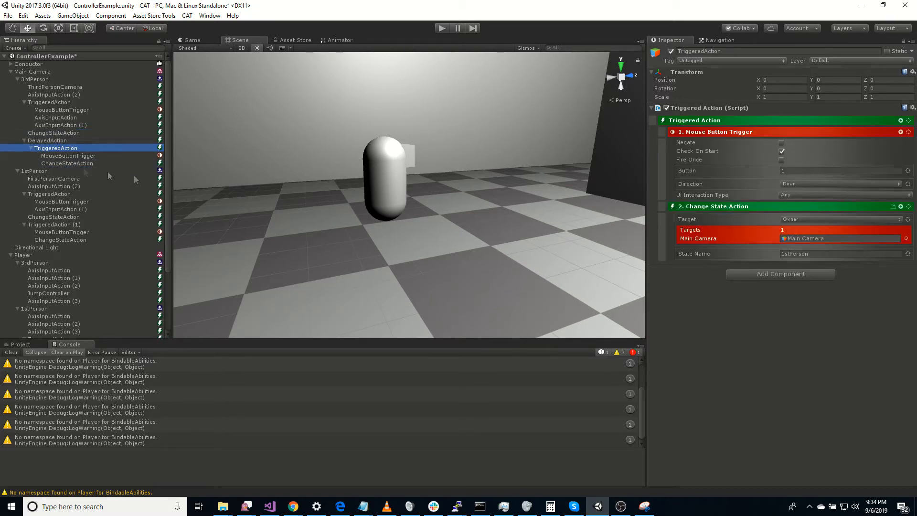
Step: Play the scene to test walking, looking around and switching between the first-person and third-person states, and stop it again
left_click(440, 28)
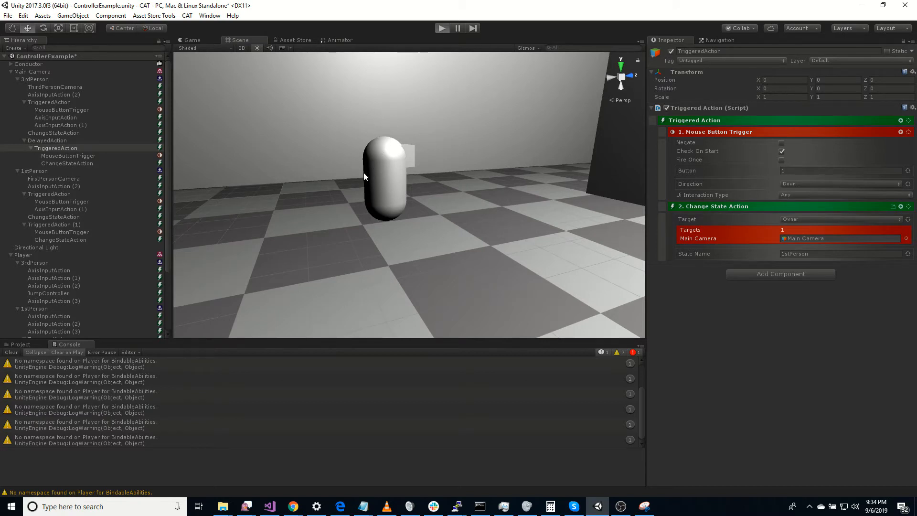
left_click_drag(357, 180, 473, 185)
key("w")
right_click(472, 184)
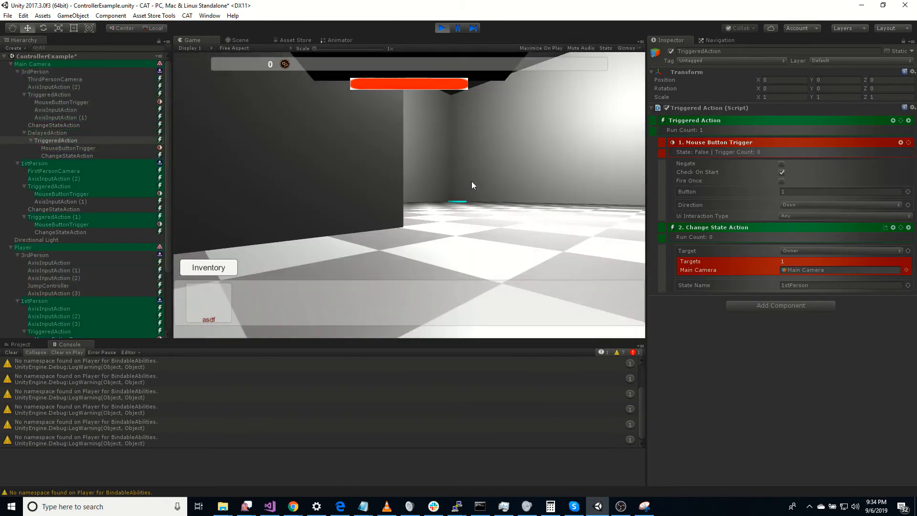
left_click_drag(676, 188, 468, 202)
key("w")
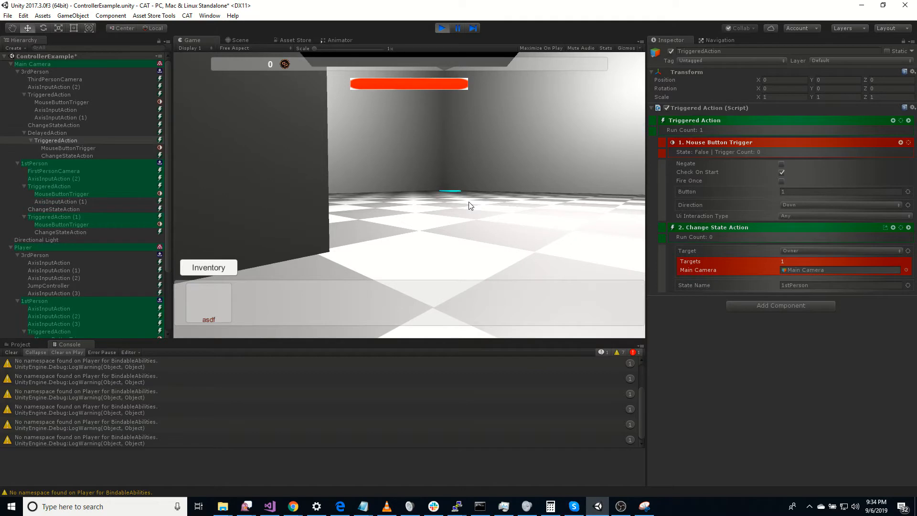
right_click(459, 207)
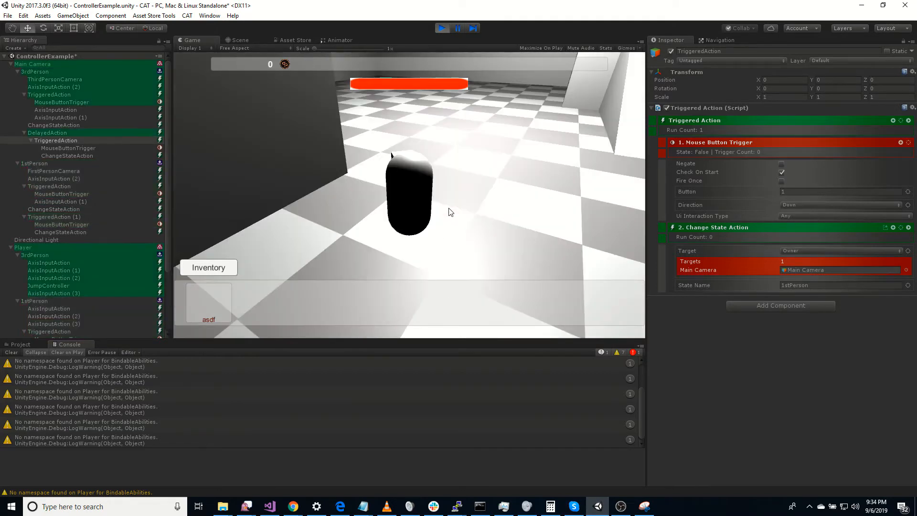
left_click_drag(534, 166, 340, 212)
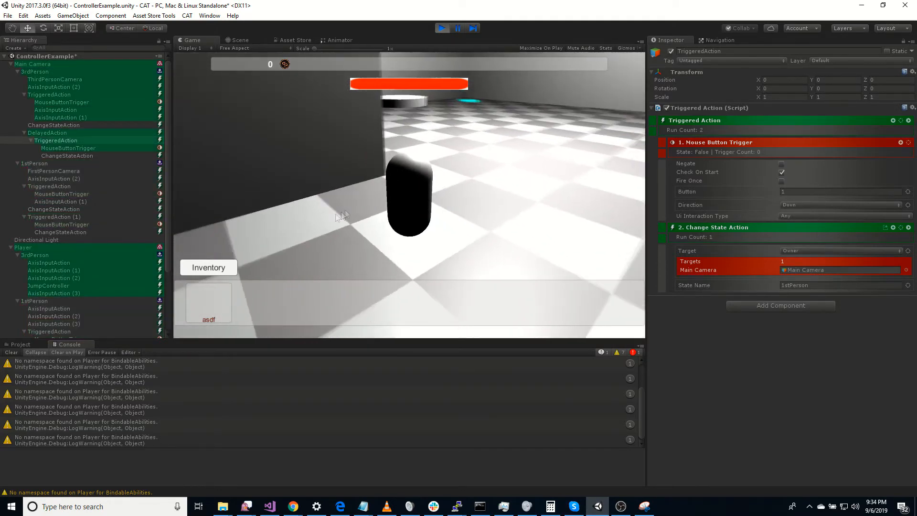
left_click(442, 29)
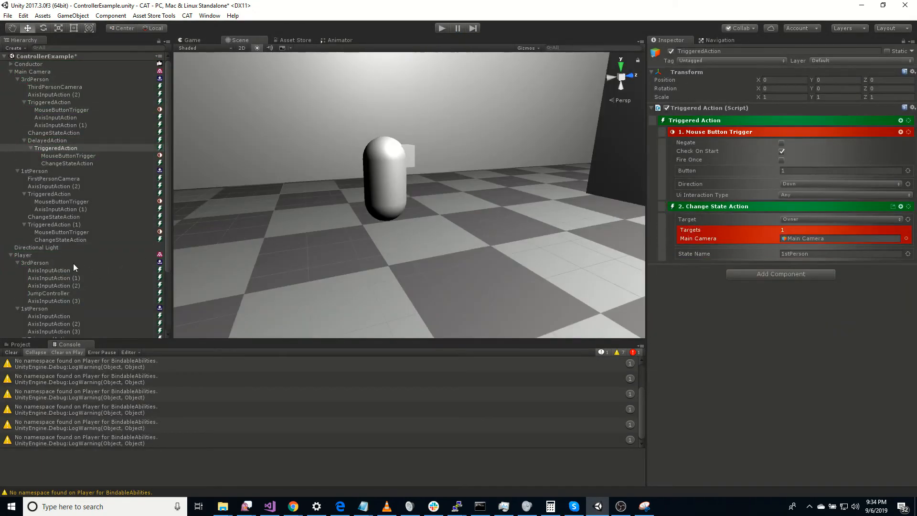
Step: Copy the Horizontal AxisInputAction (1) from the Player's 3rdPerson state into its 1stPerson state and set the copy's Input Type to On Strafe
scroll(78, 262, "down", 3)
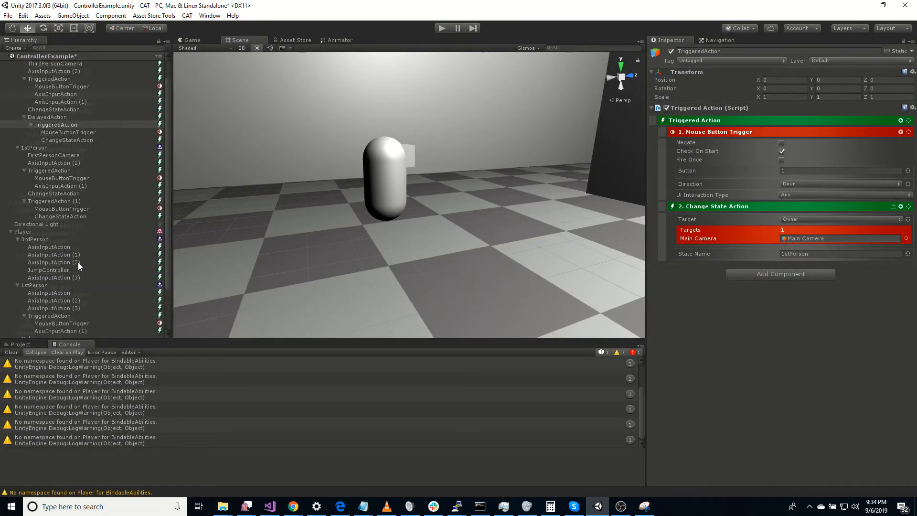
scroll(79, 261, "down", 8)
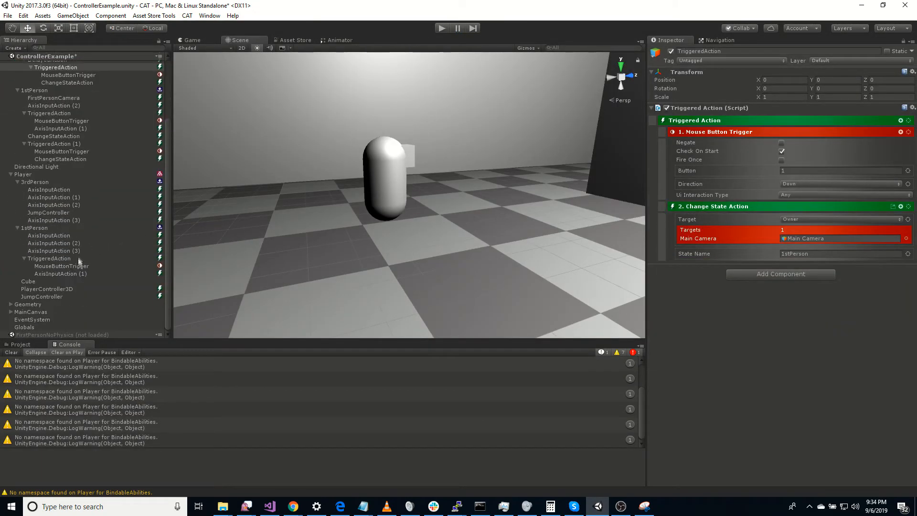
left_click(77, 206)
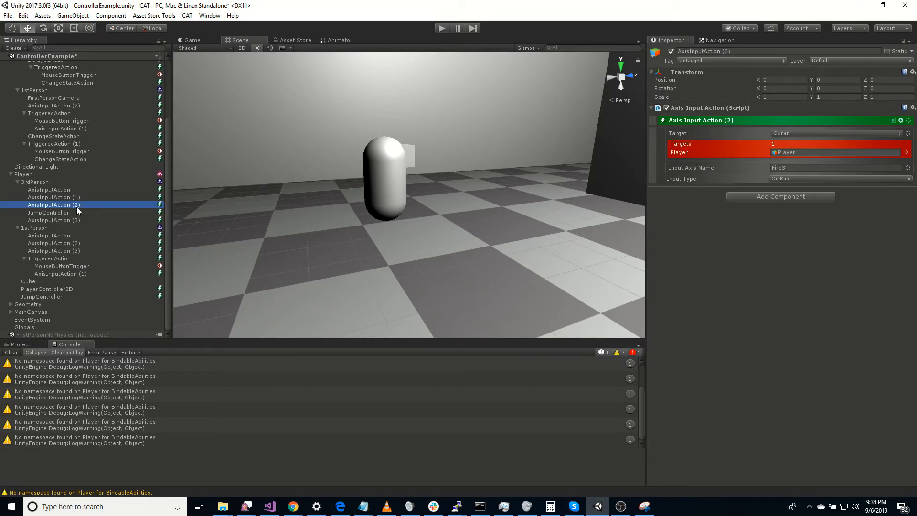
left_click(79, 198)
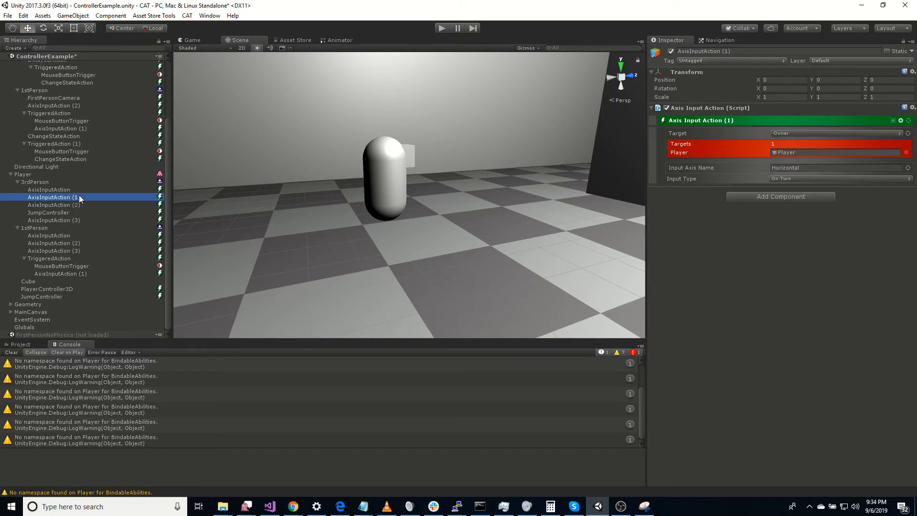
left_click(74, 220)
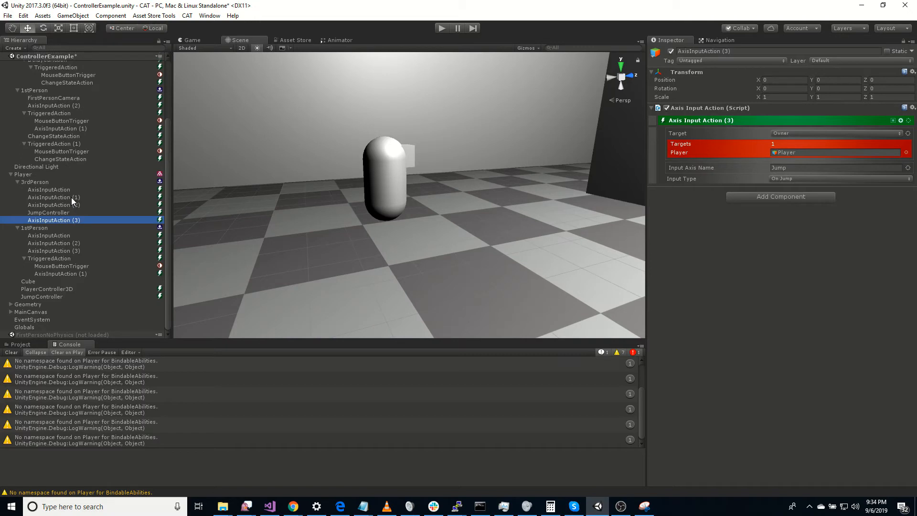
left_click(70, 197)
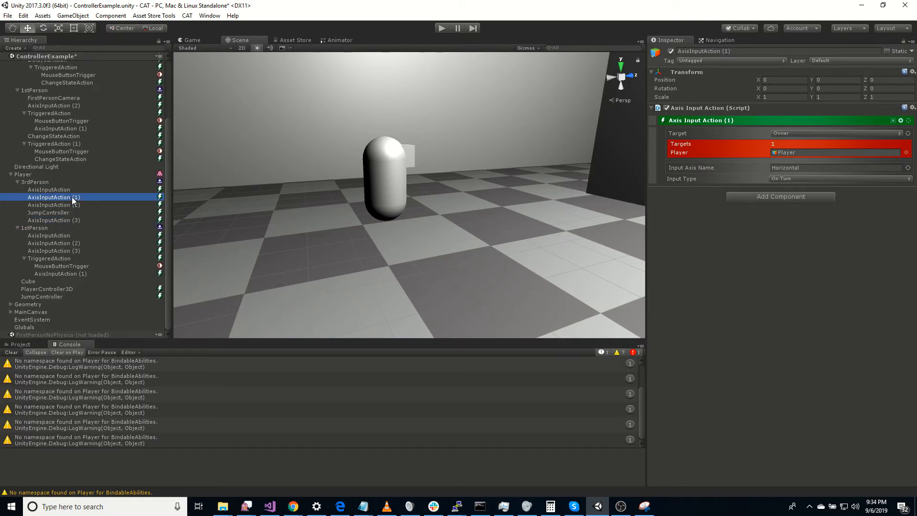
left_click_drag(75, 199, 70, 246)
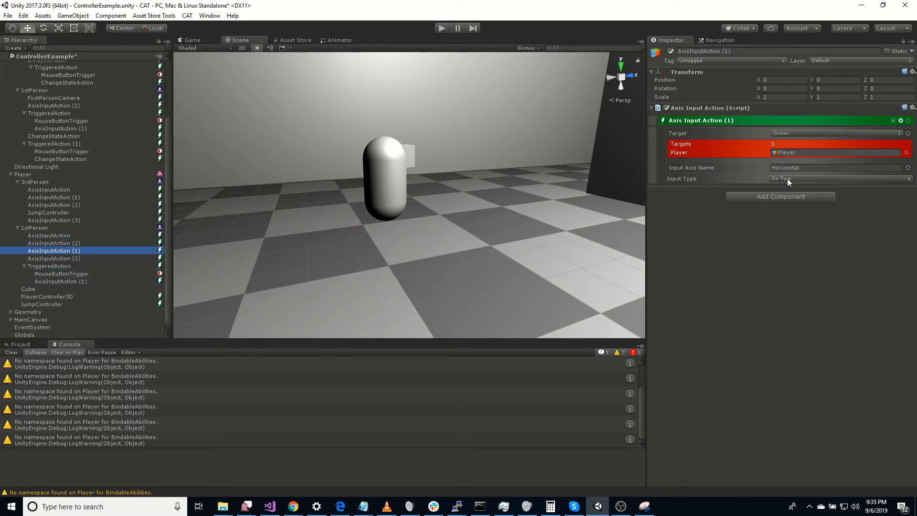
left_click(847, 179)
left_click(814, 242)
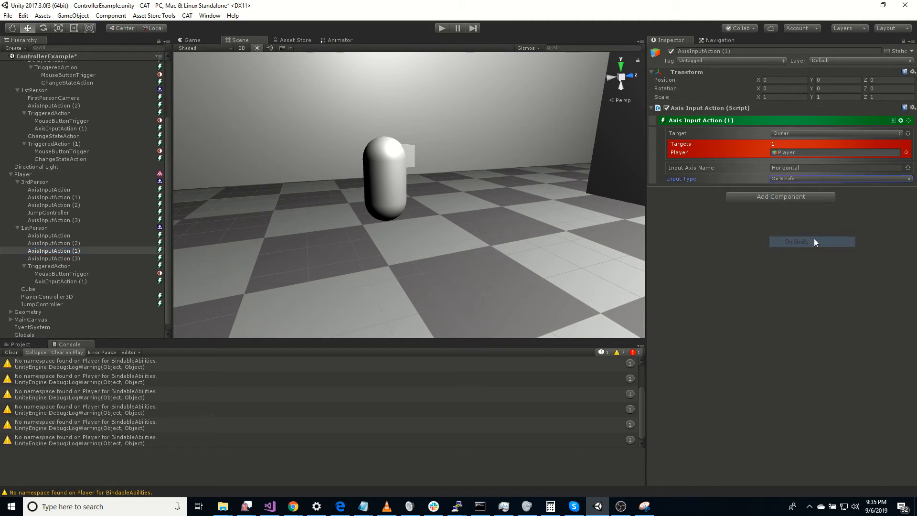
Step: Play the scene to test camera zoom, first-person strafing, third-person turning and switching between the two states
left_click(441, 27)
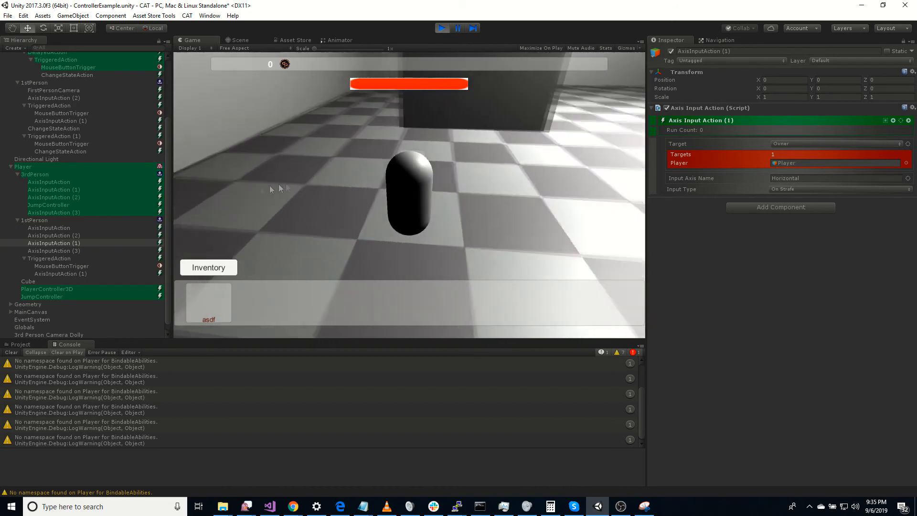
scroll(332, 184, "up", 3)
scroll(332, 185, "down", 3)
scroll(331, 184, "up", 3)
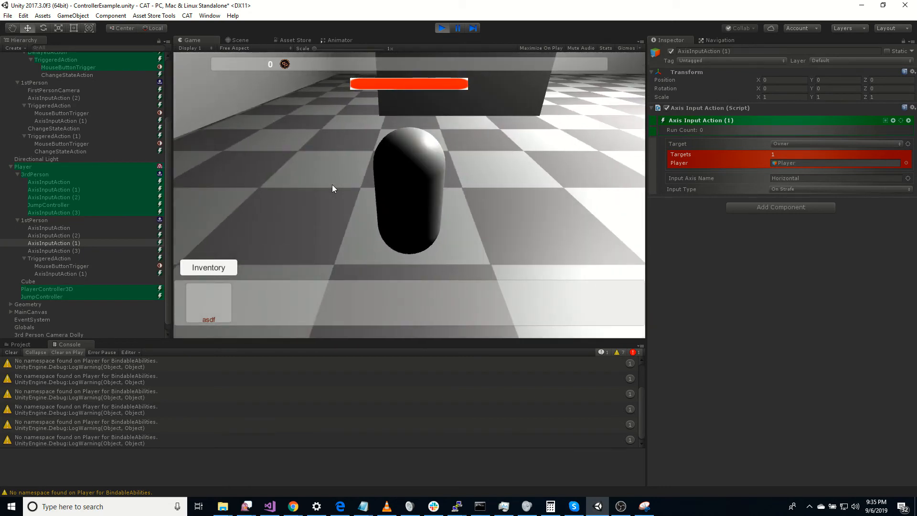
left_click(360, 190)
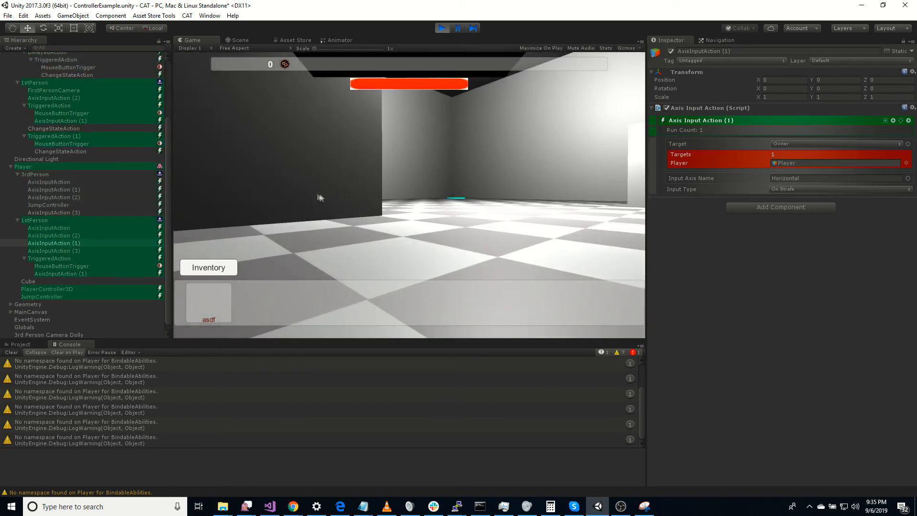
key("d")
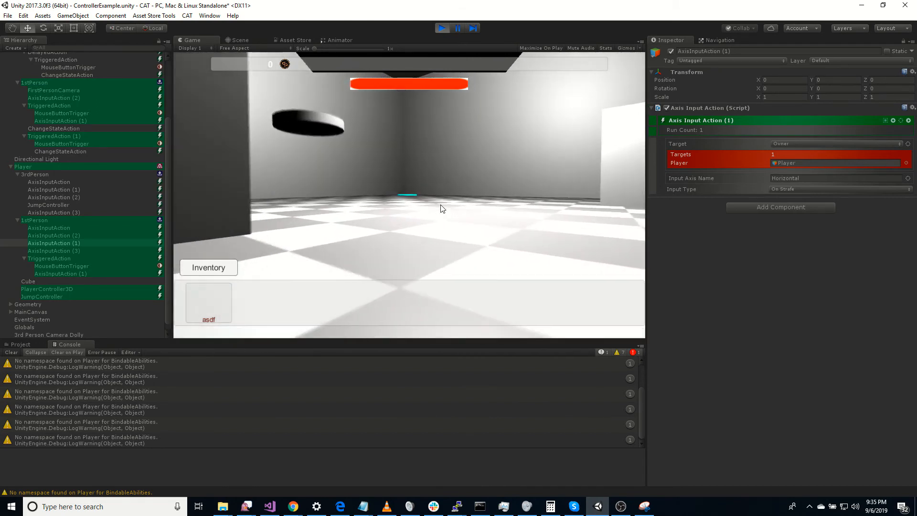
key("s")
left_click(541, 210)
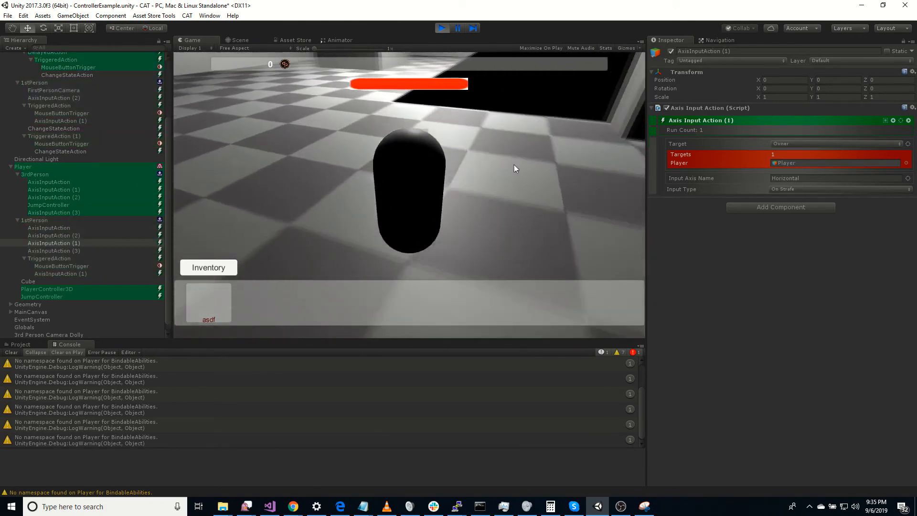
key("d")
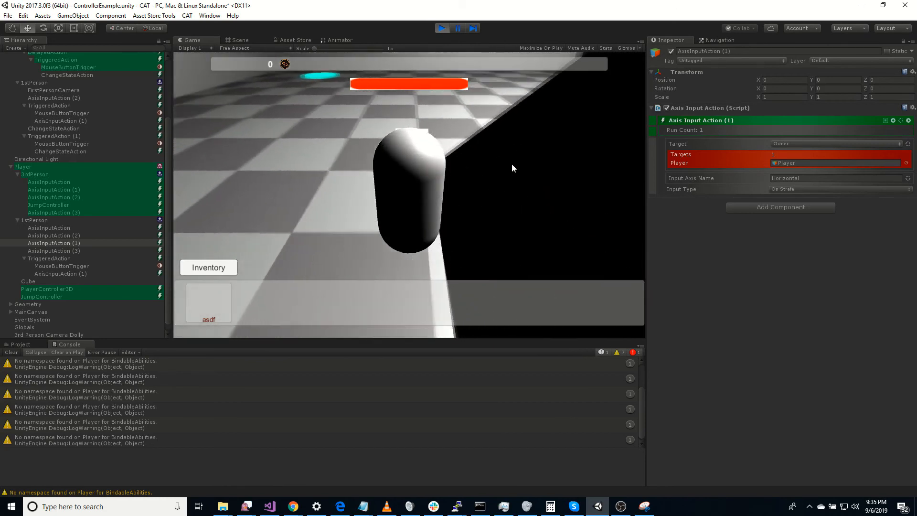
key("a")
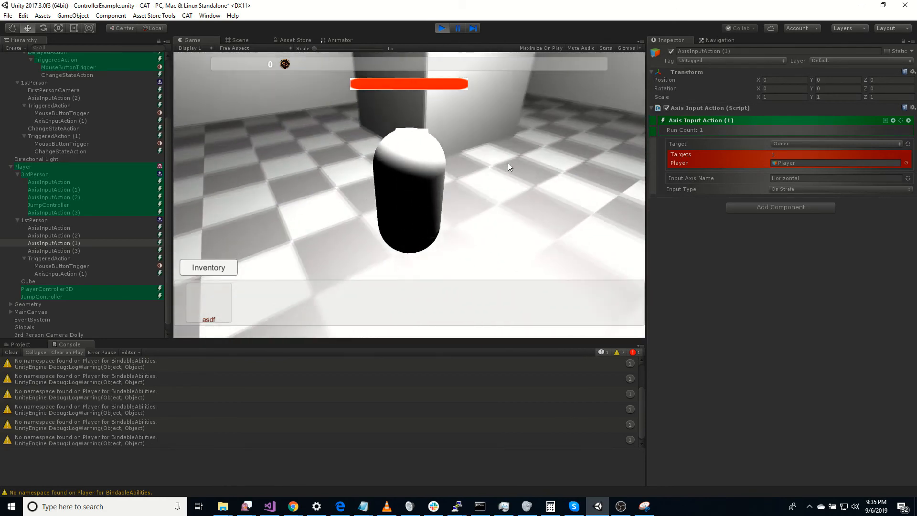
left_click(508, 162)
right_click_drag(450, 169, 1, 210)
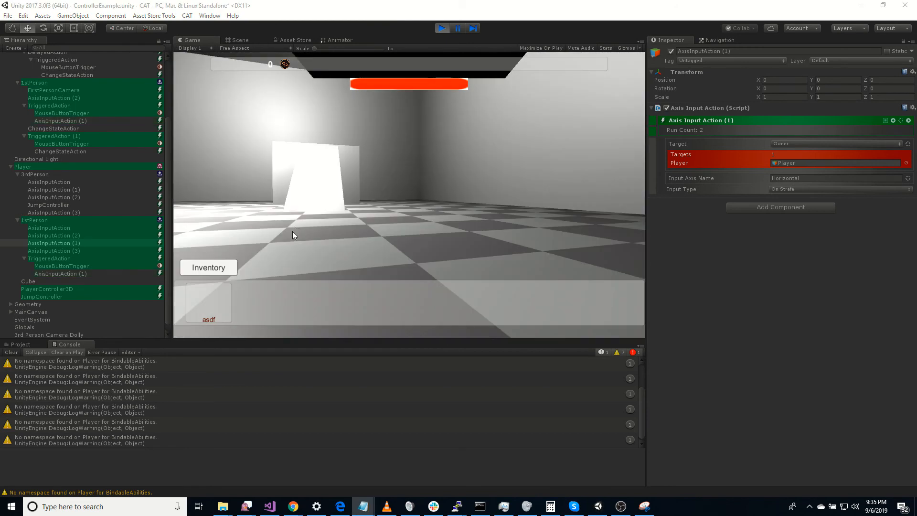